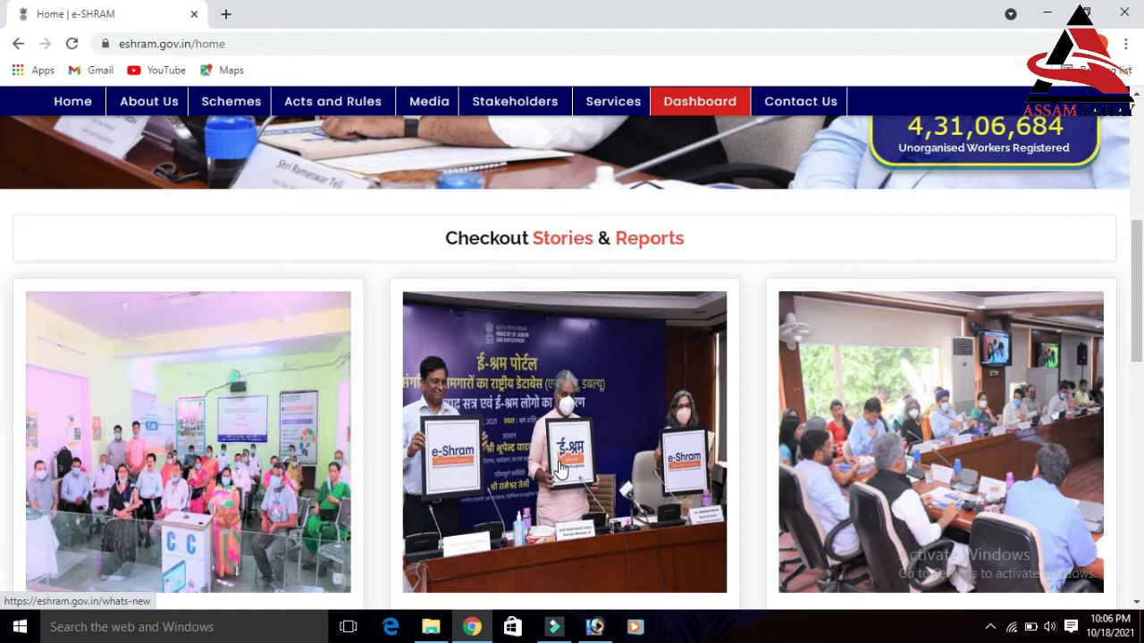
Step: Look over the e-Shram home page, then launch 'REGISTER on e-Shram' self-registration in a new tab
scroll(2, 338, down, 2)
scroll(3, 349, down, 2)
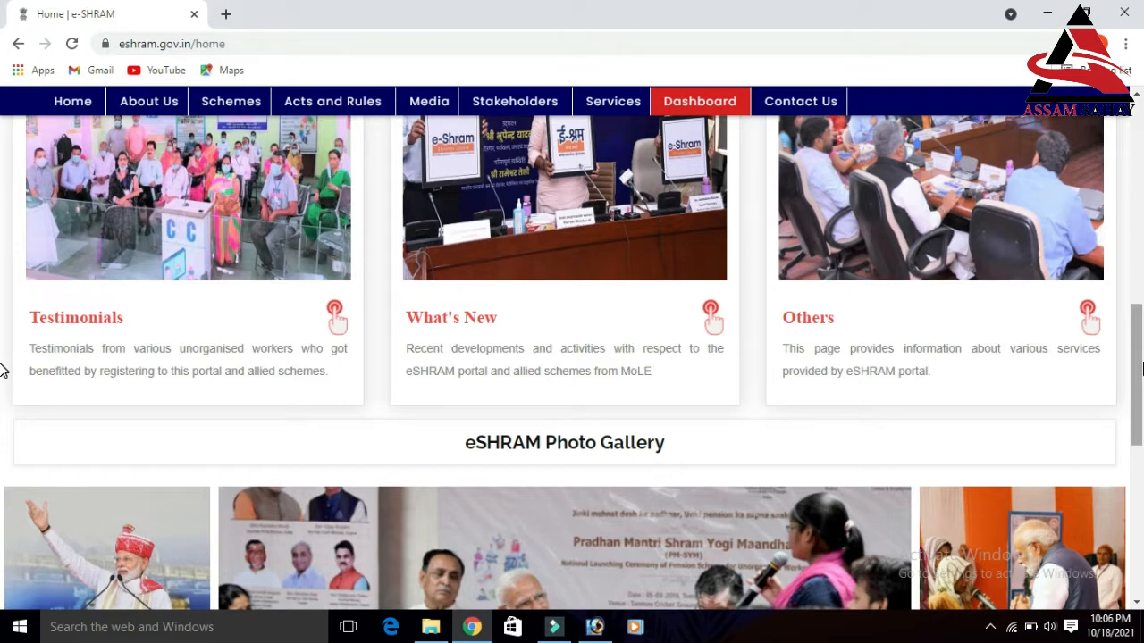
drag(1142, 363, 1142, 205)
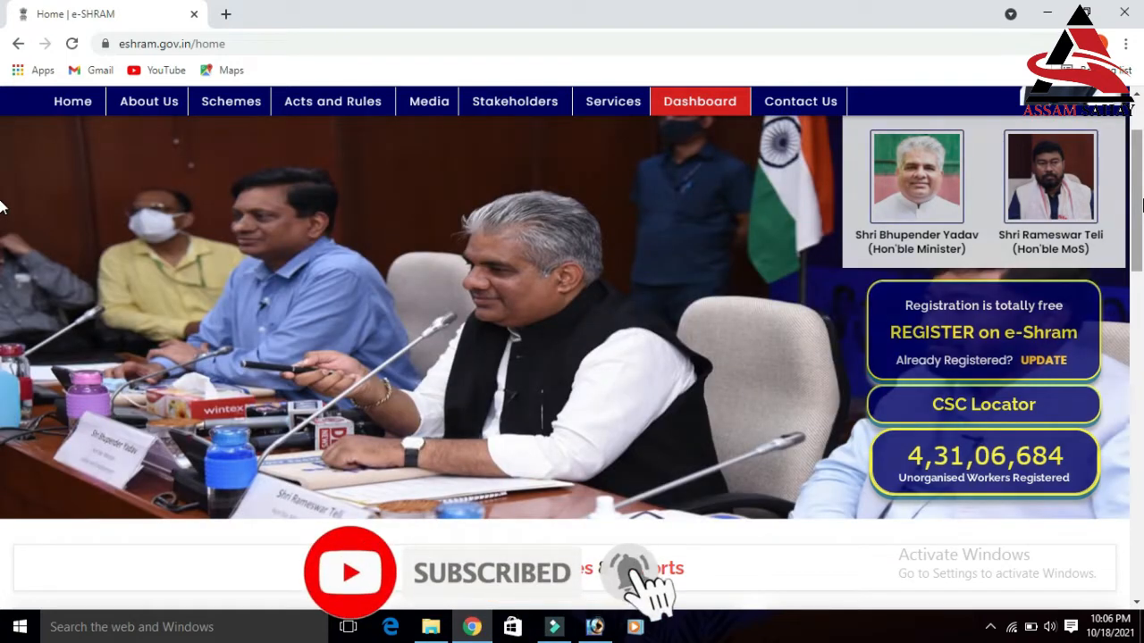
scroll(987, 357, down, 1)
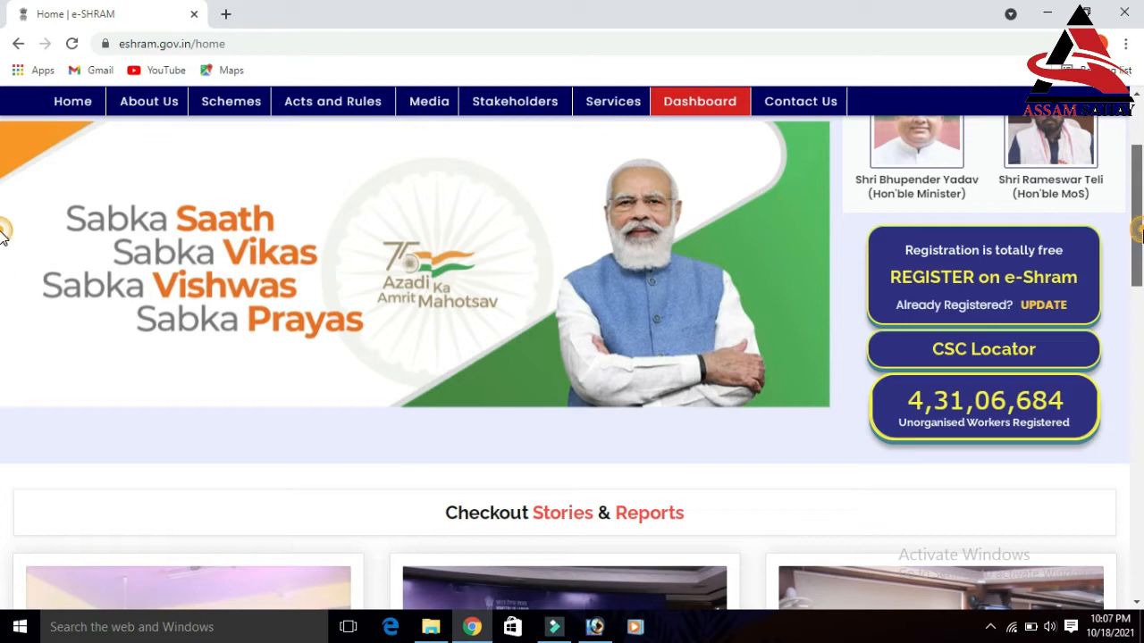
scroll(4, 179, up, 2)
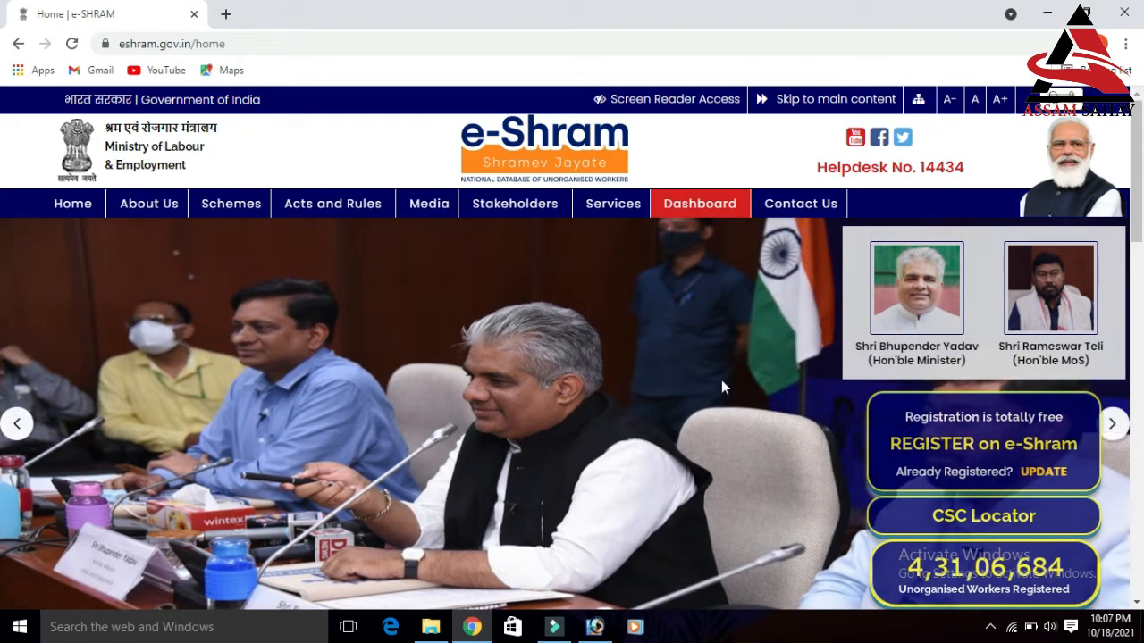
scroll(1139, 208, down, 2)
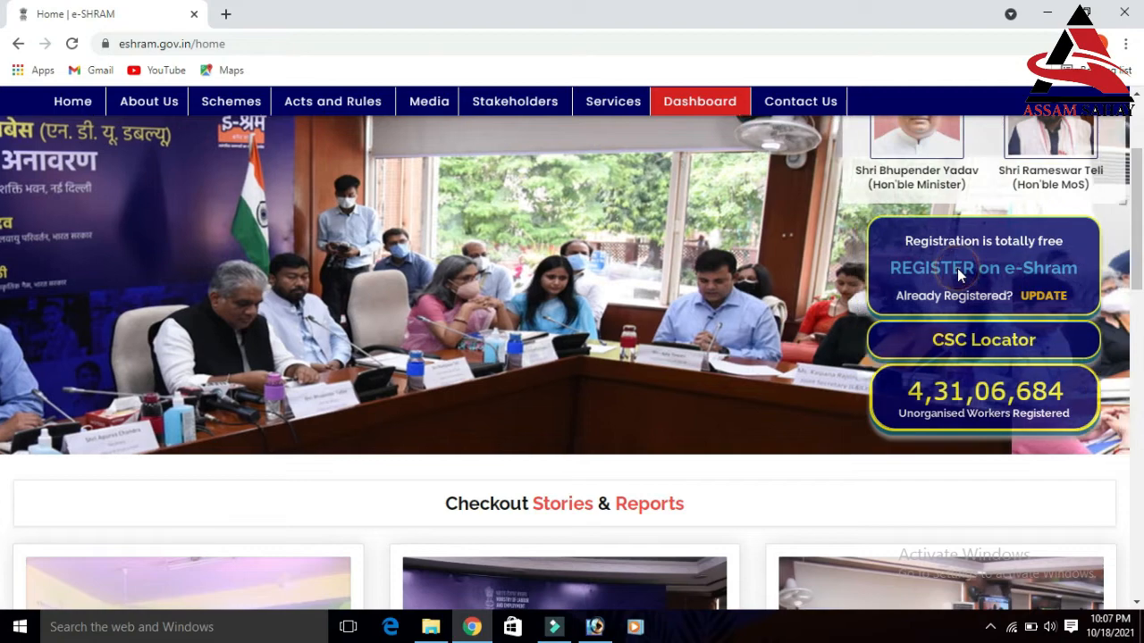
click(958, 273)
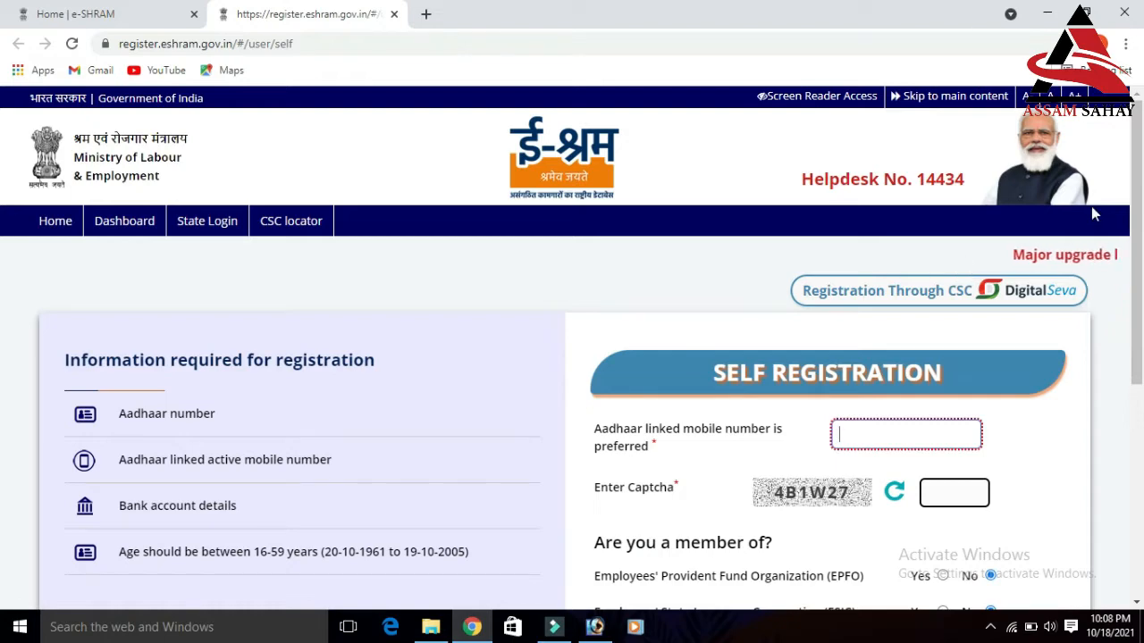
Step: Scroll to the Self Registration form and place the cursor in the mobile number box
scroll(957, 268, down, 1)
scroll(2, 219, up, 1)
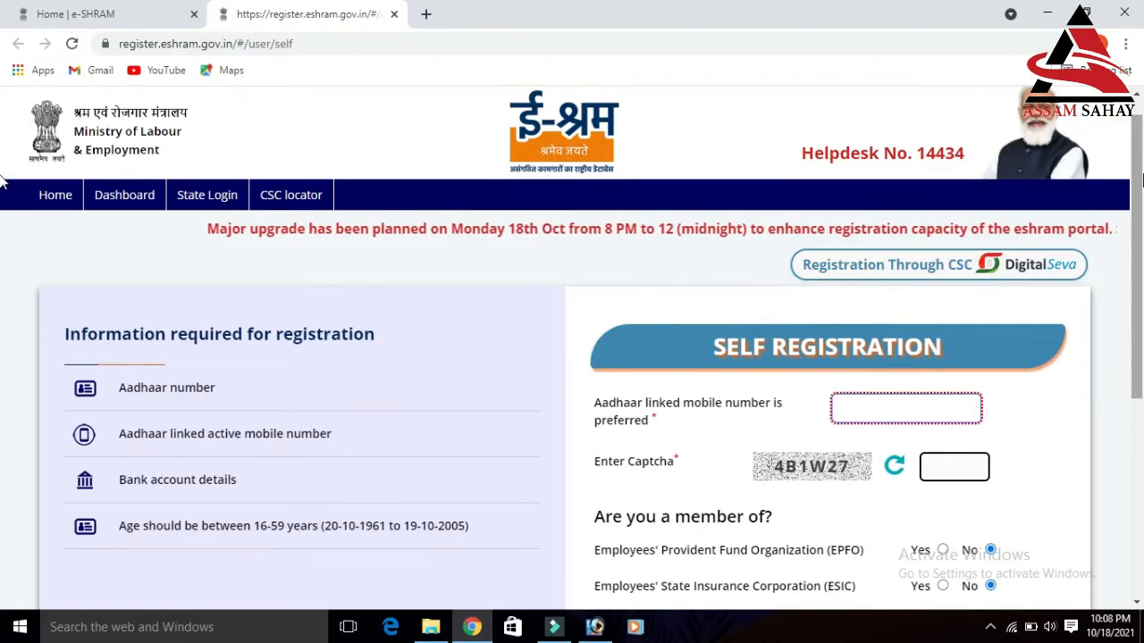
scroll(2, 219, down, 1)
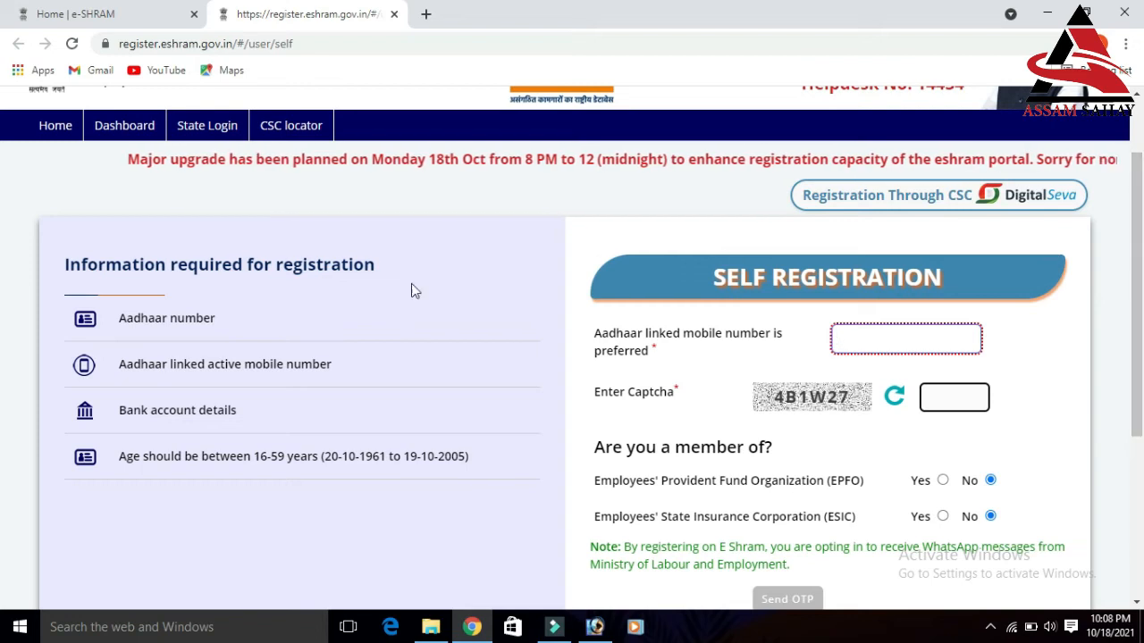
drag(116, 324, 224, 324)
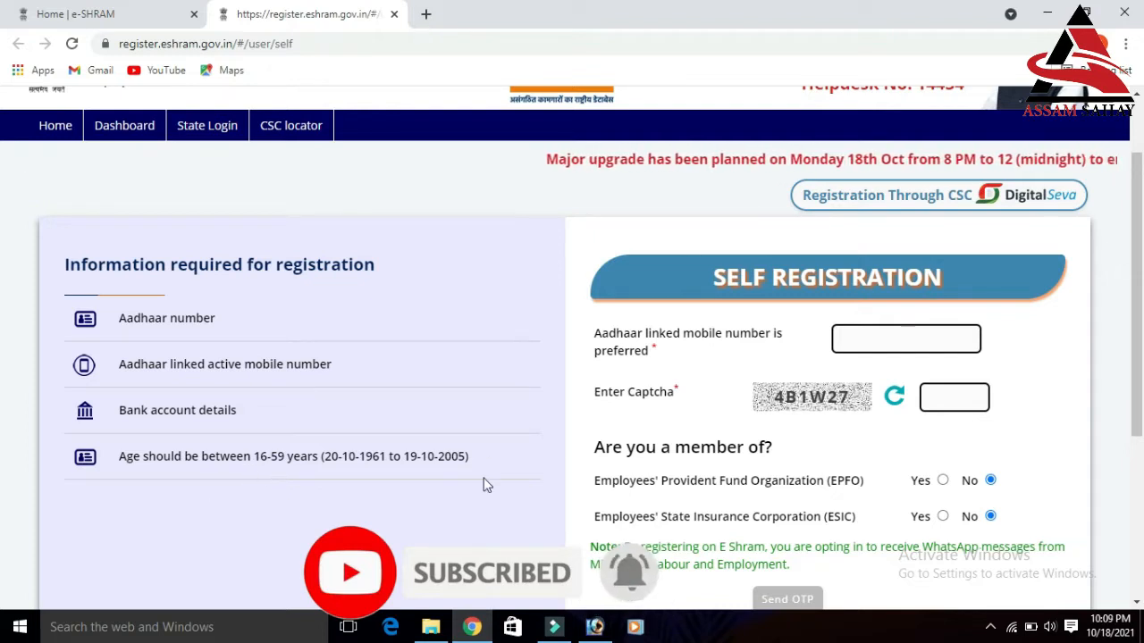
scroll(847, 282, up, 1)
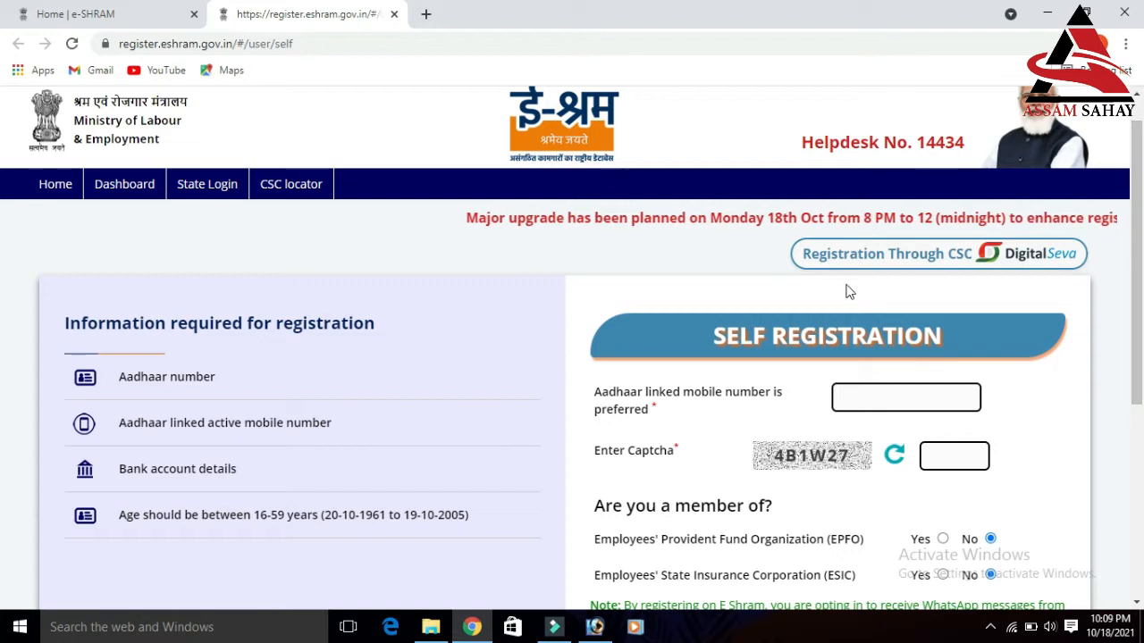
scroll(847, 282, down, 1)
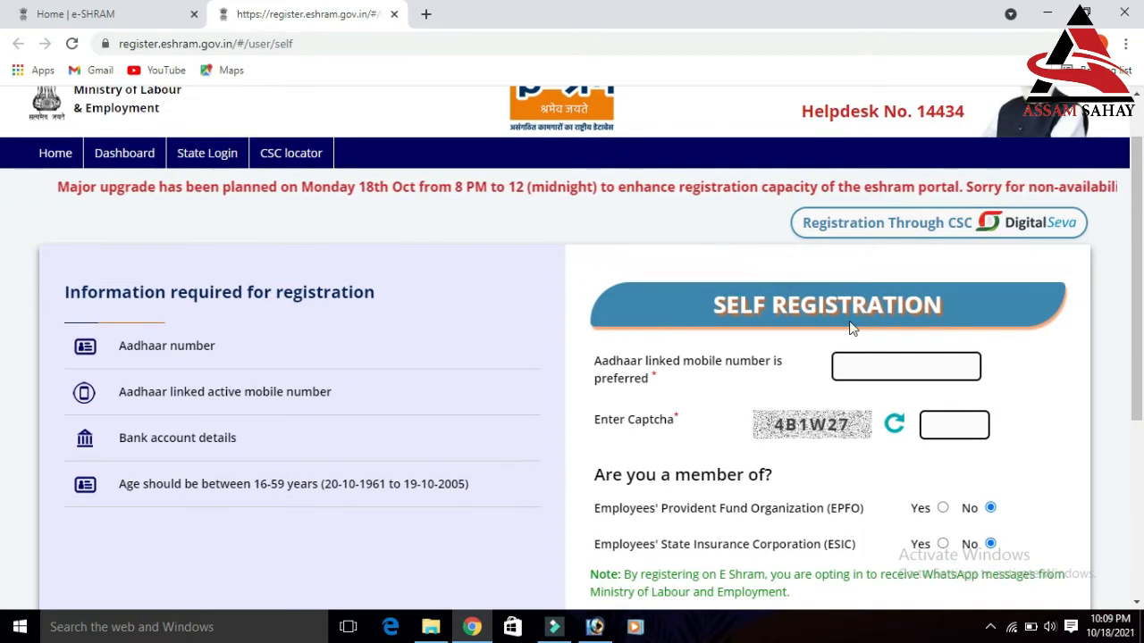
click(879, 364)
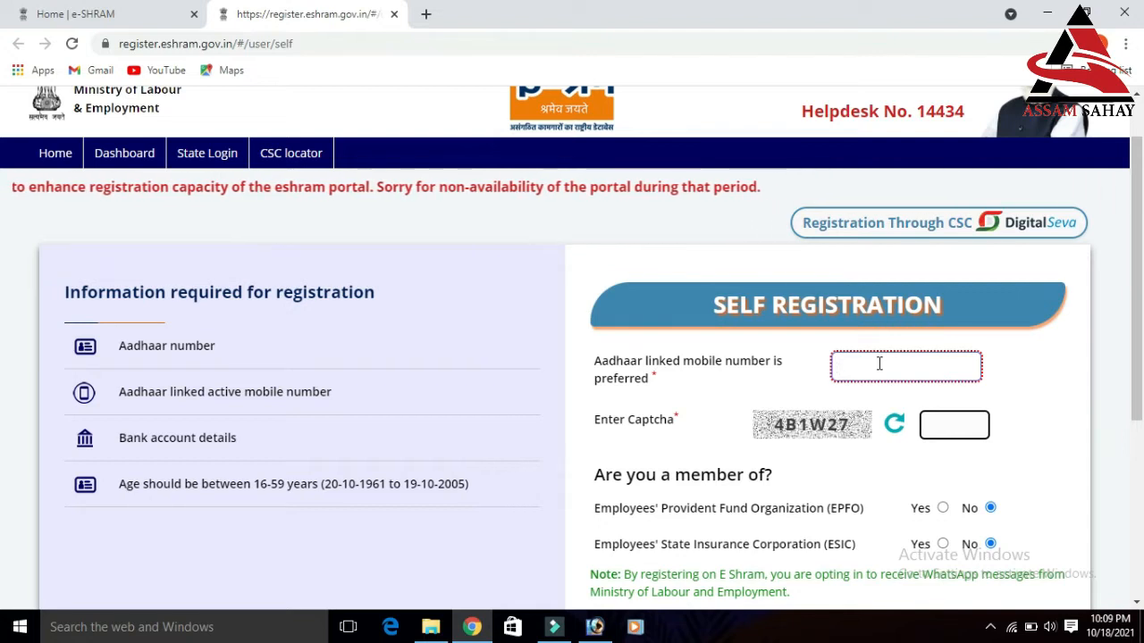
Step: Enter the Aadhaar-linked mobile number and the captcha, and request an OTP
text(****)
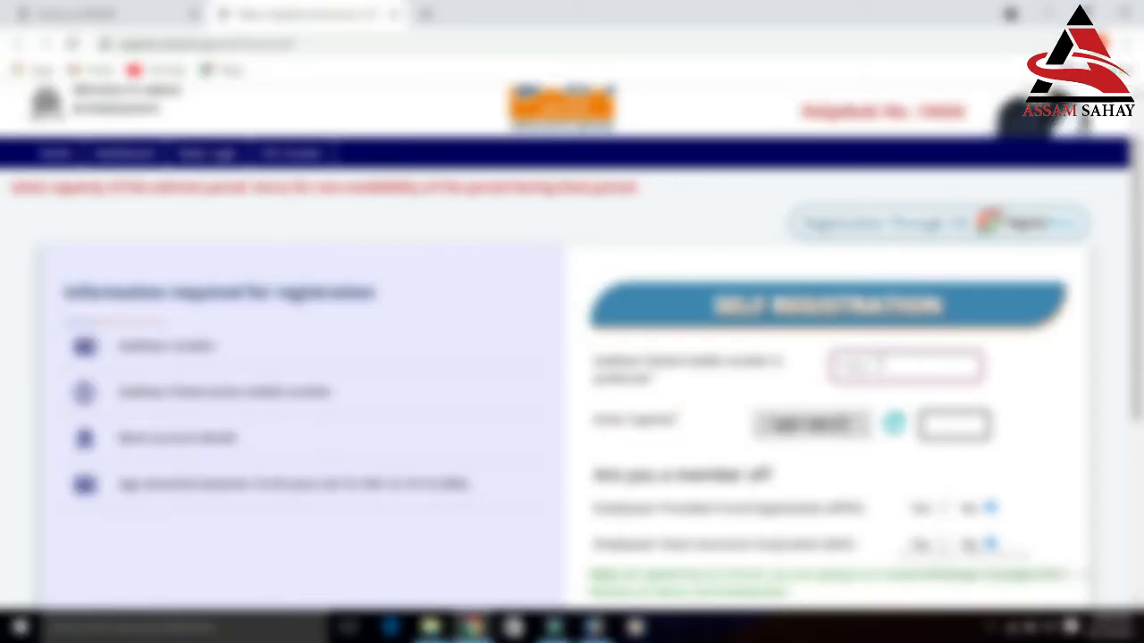
text(******)
key(Tab)
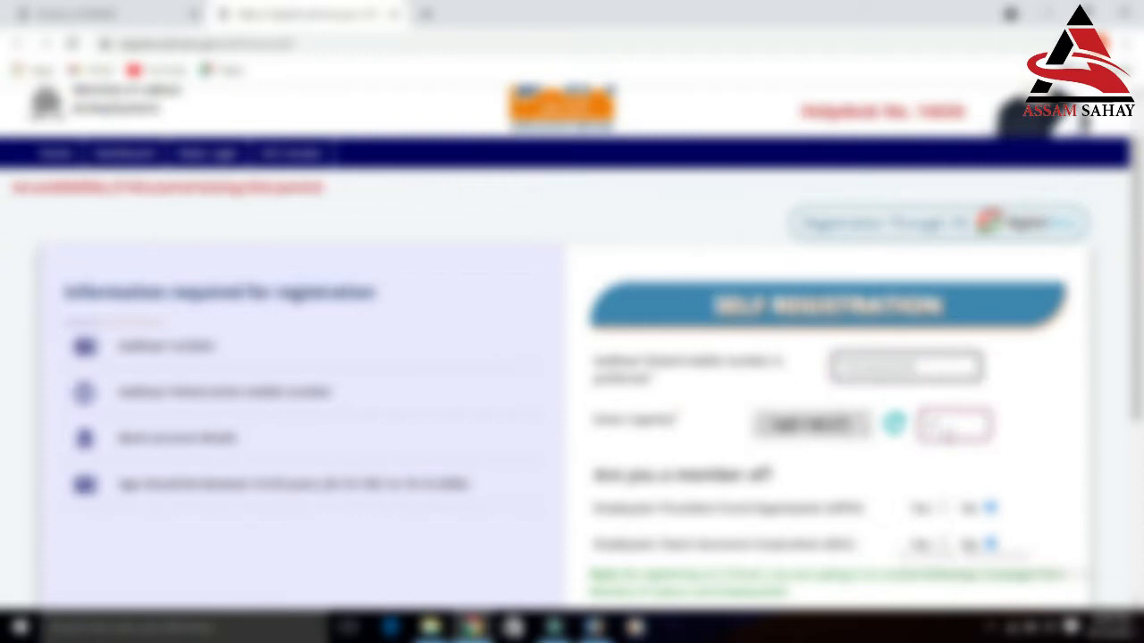
text(*)
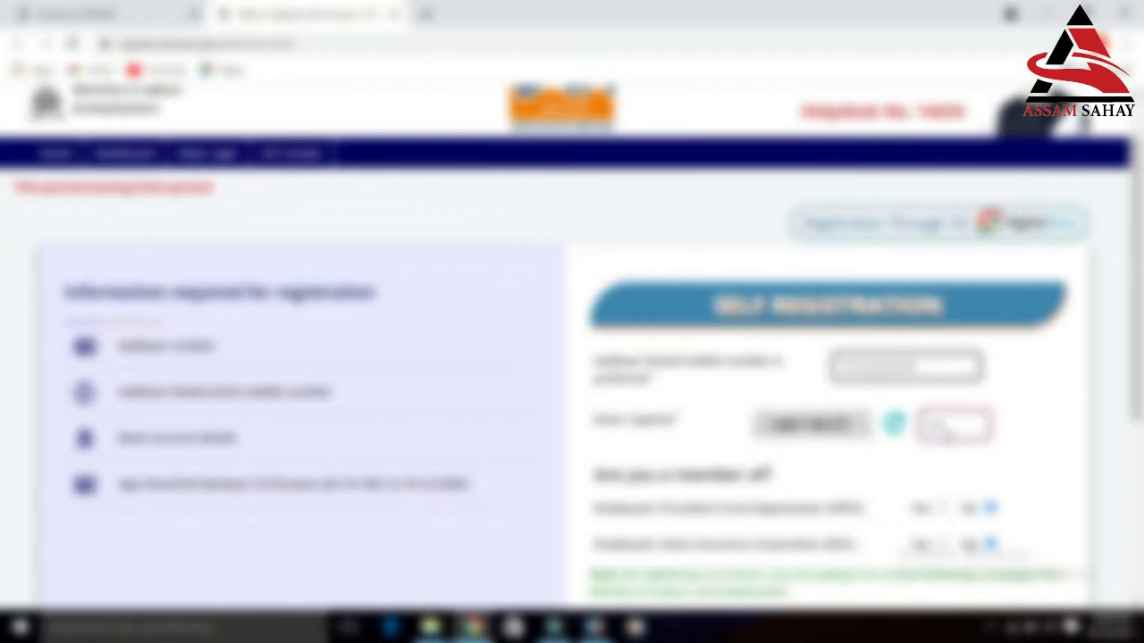
text(**)
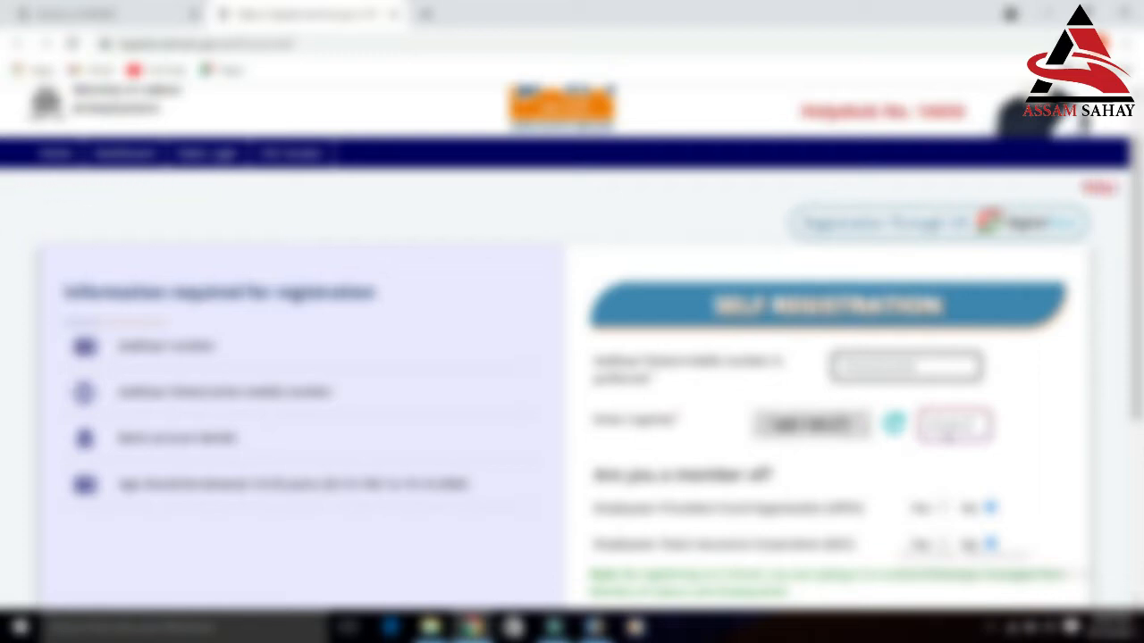
scroll(572, 358, down, 1)
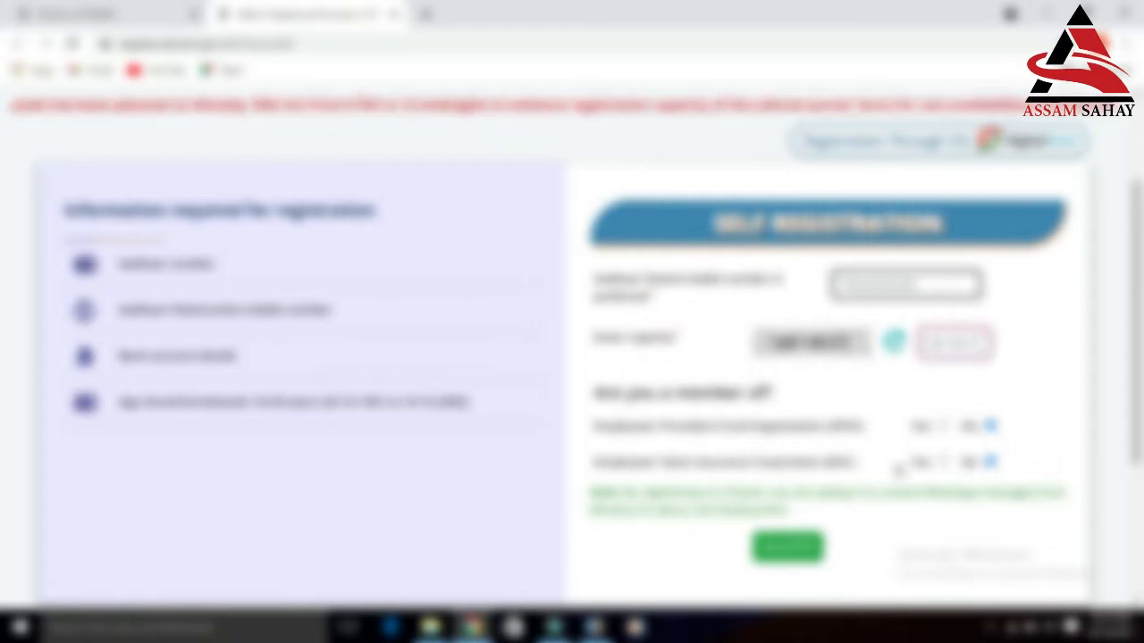
scroll(7, 357, down, 1)
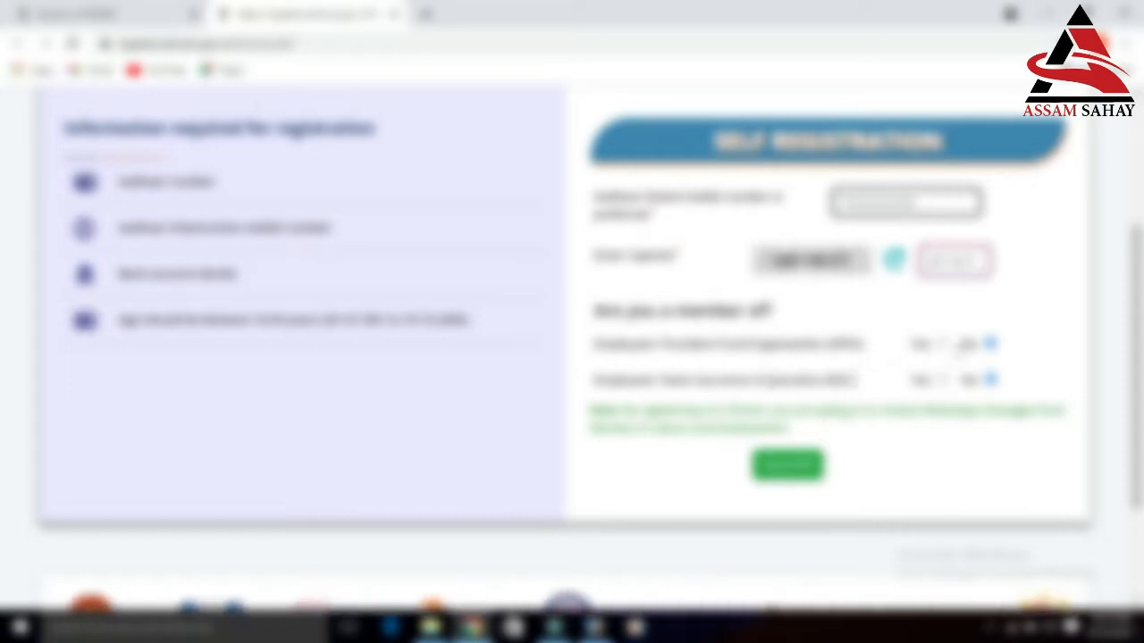
click(802, 473)
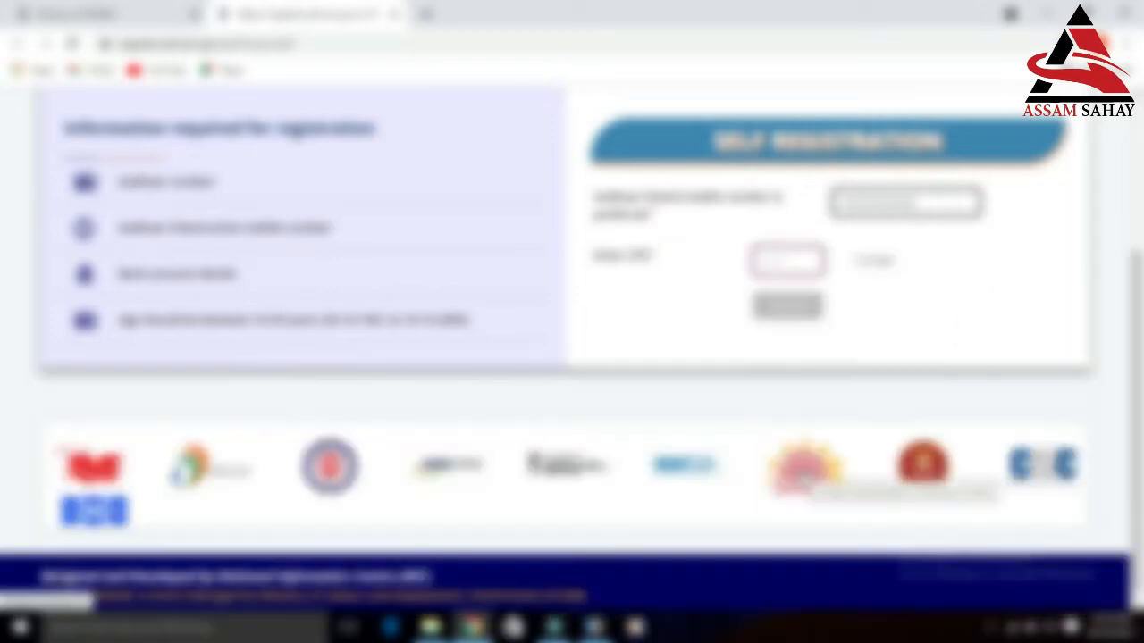
Step: Submit the OTP received on the mobile for verification
drag(1140, 429, 1140, 379)
scroll(608, 386, down, 1)
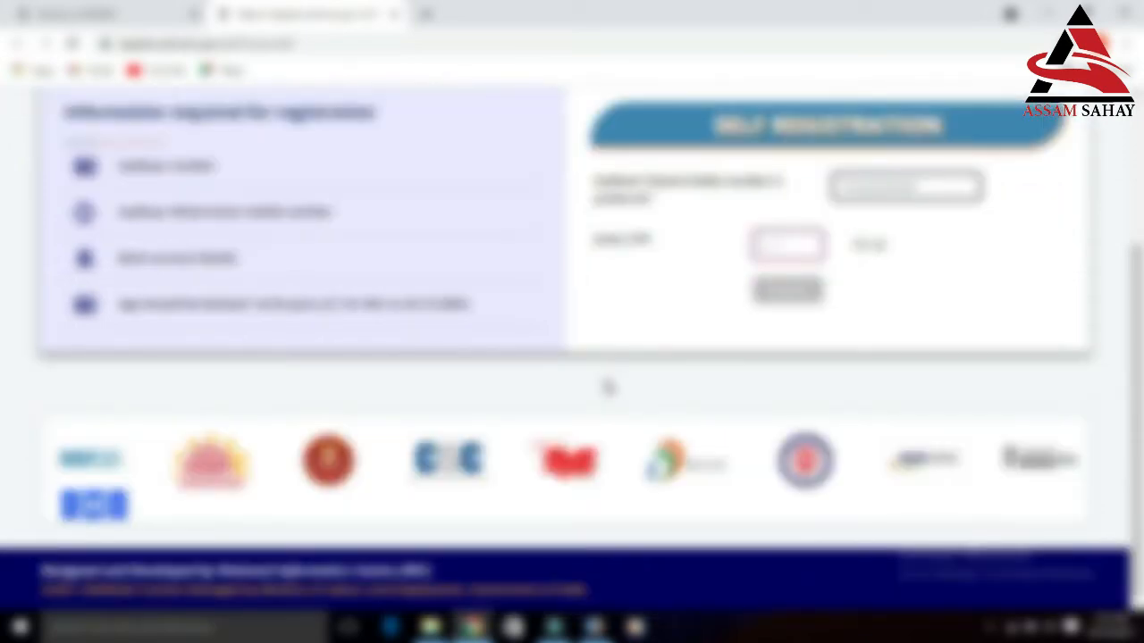
click(785, 301)
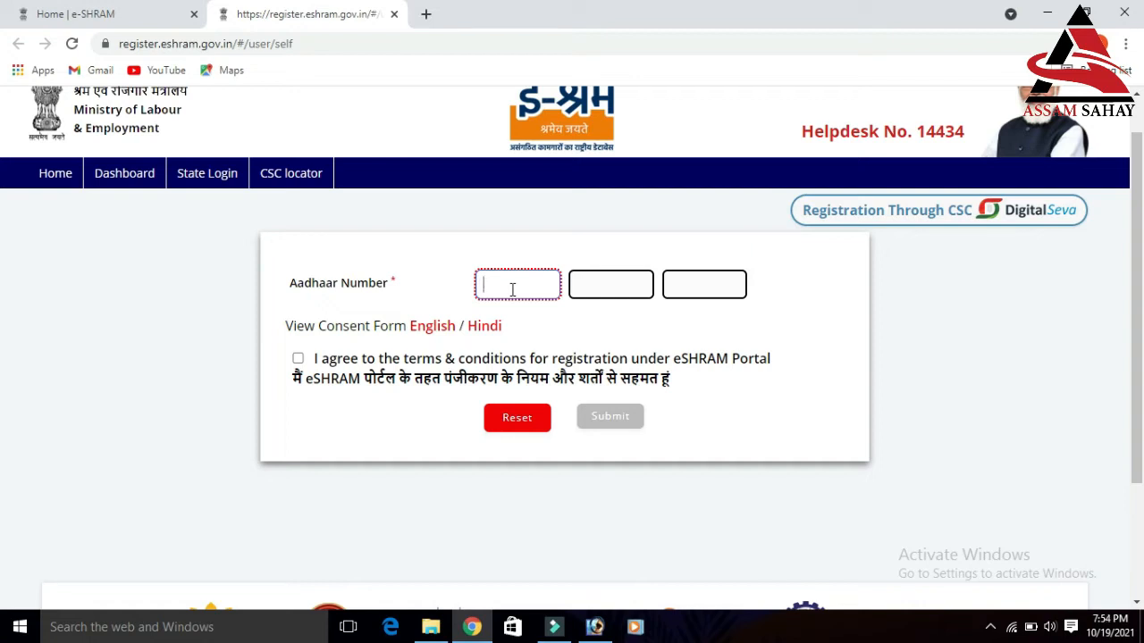
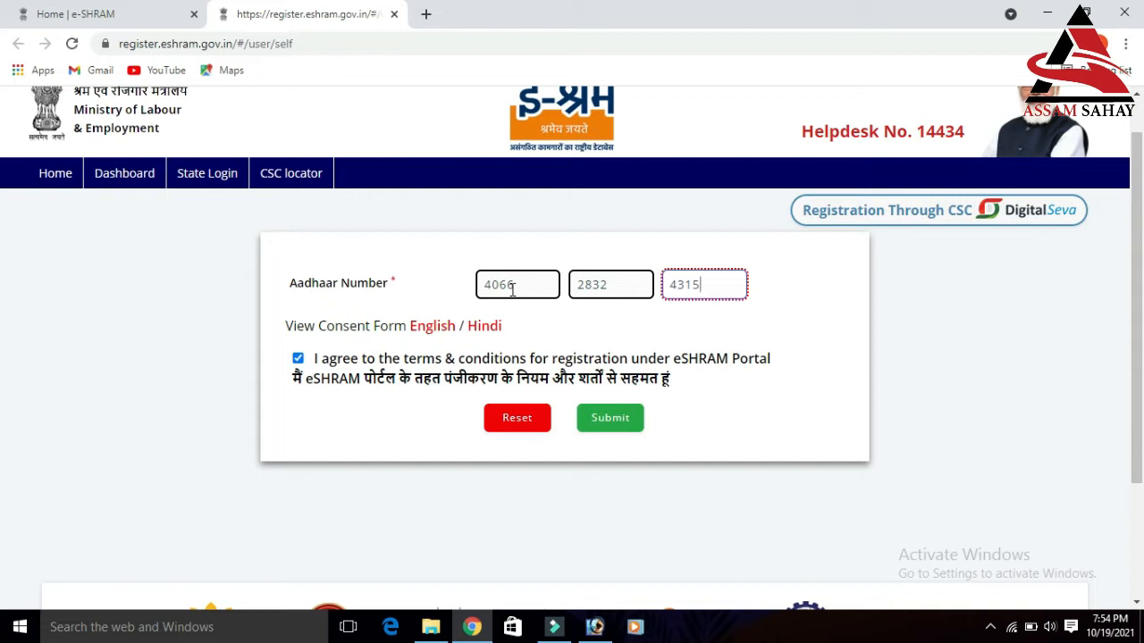
Step: Enter the worker's Aadhaar number, accept the terms and submit it for verification
scroll(664, 395, up, 1)
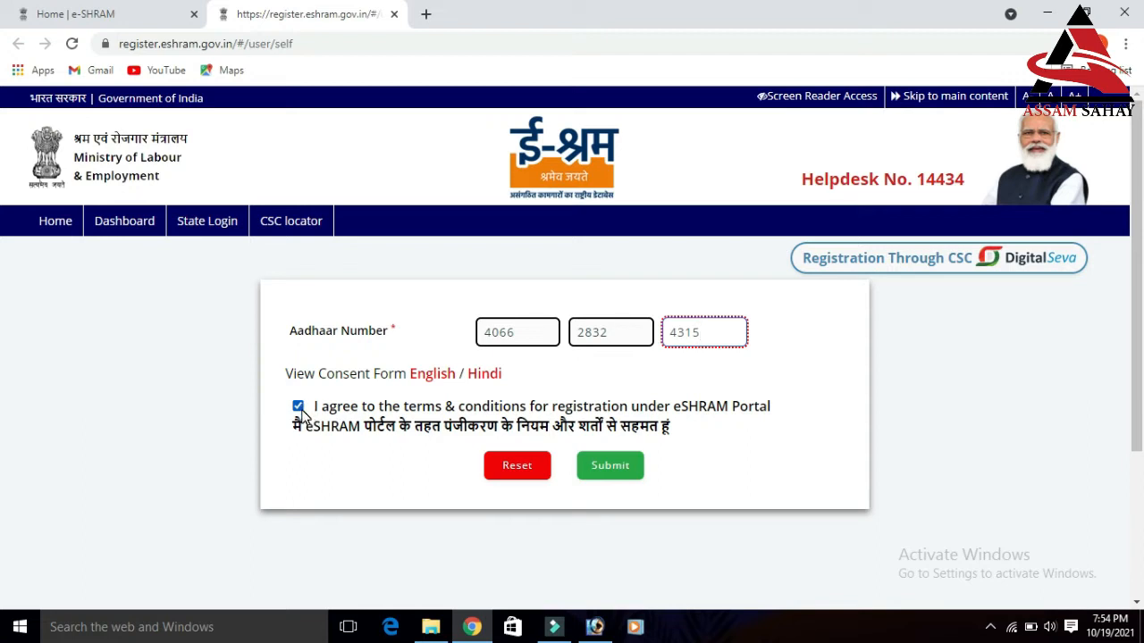
click(613, 478)
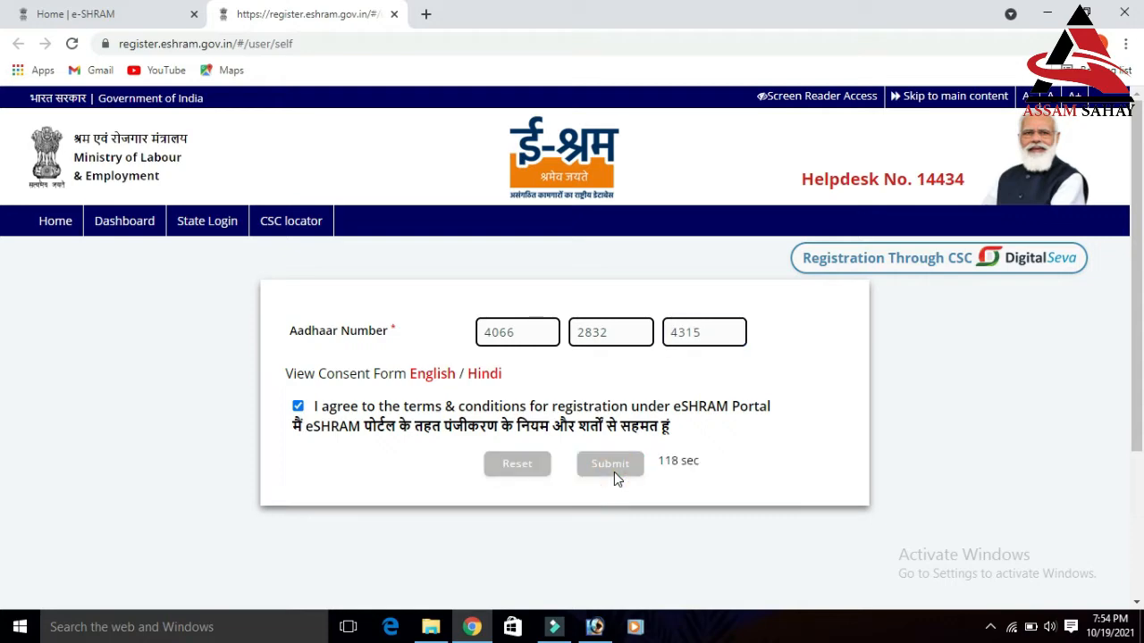
Step: Enter the Aadhaar OTP sent to the mobile and validate it
scroll(713, 363, down, 1)
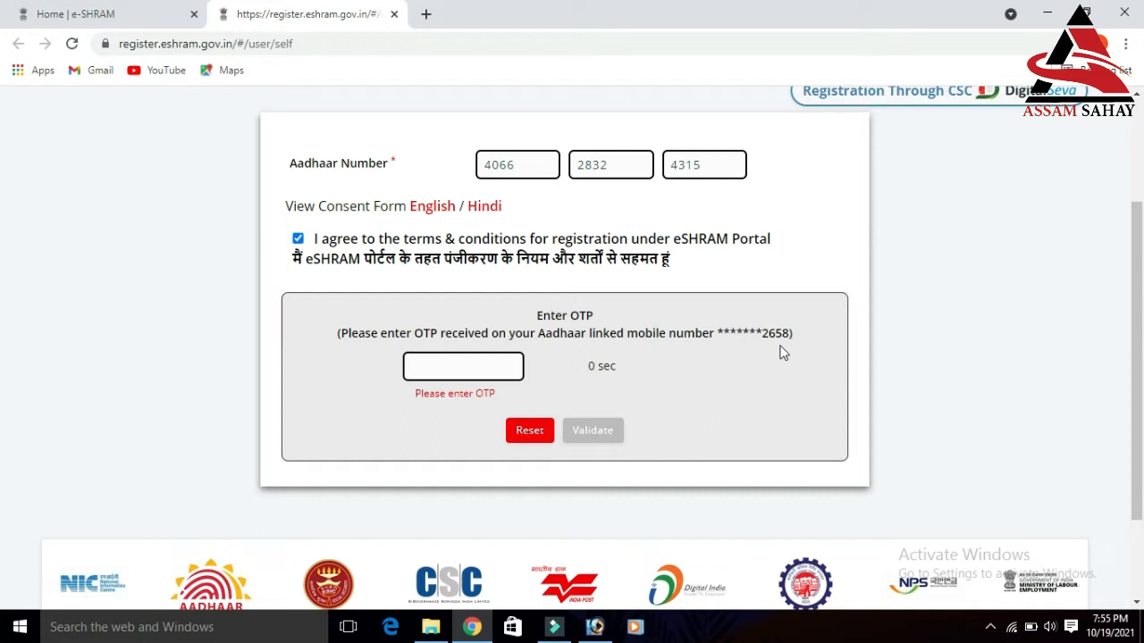
click(469, 366)
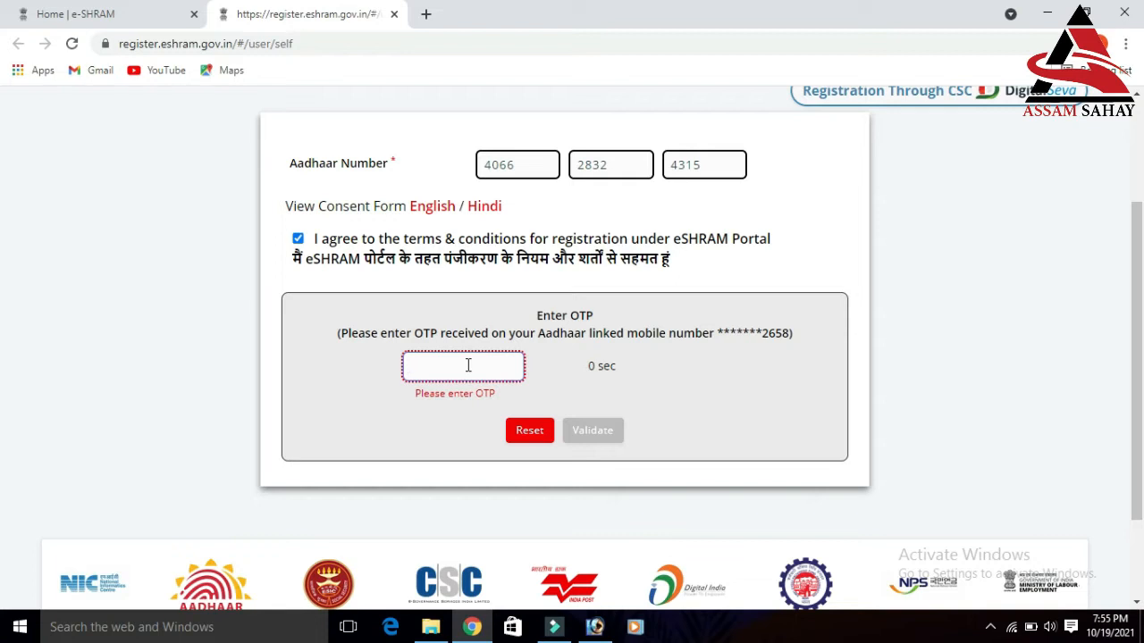
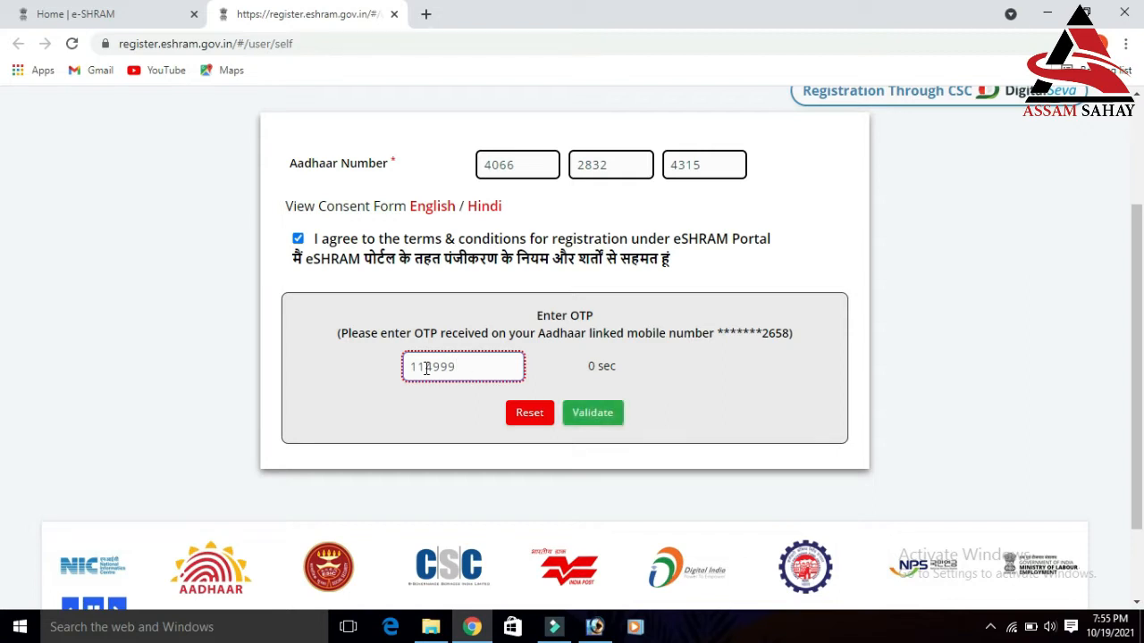
scroll(626, 369, up, 1)
scroll(626, 369, down, 1)
click(582, 417)
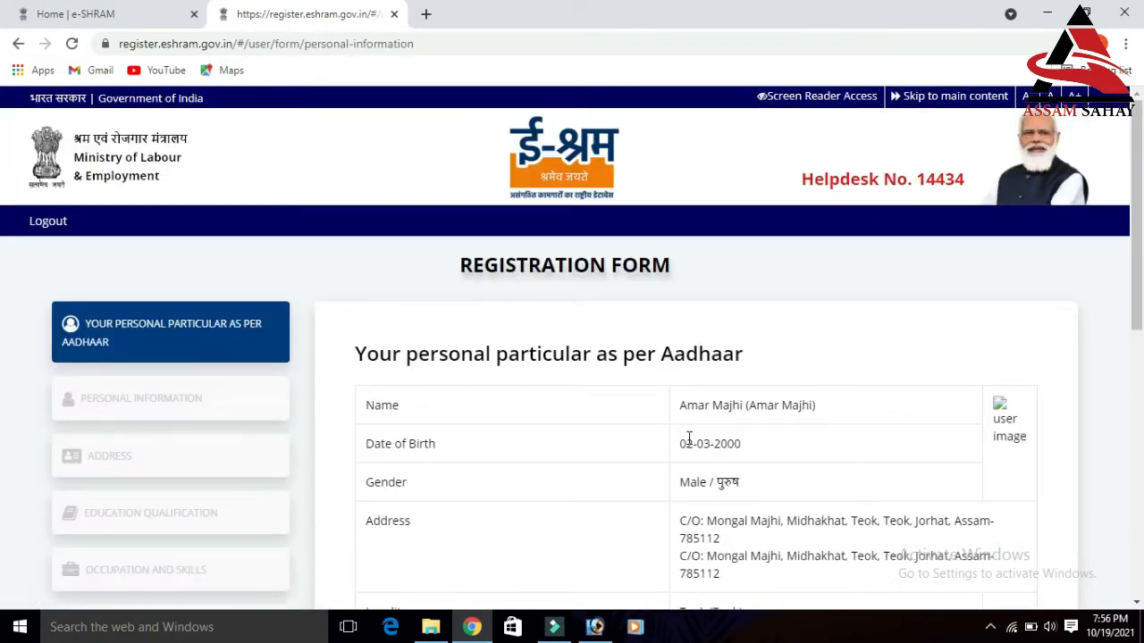
Step: Review the Aadhaar-fetched particulars with 'I agree' ticked and choose Continue To Enter Other Details
scroll(688, 442, down, 3)
scroll(613, 349, up, 2)
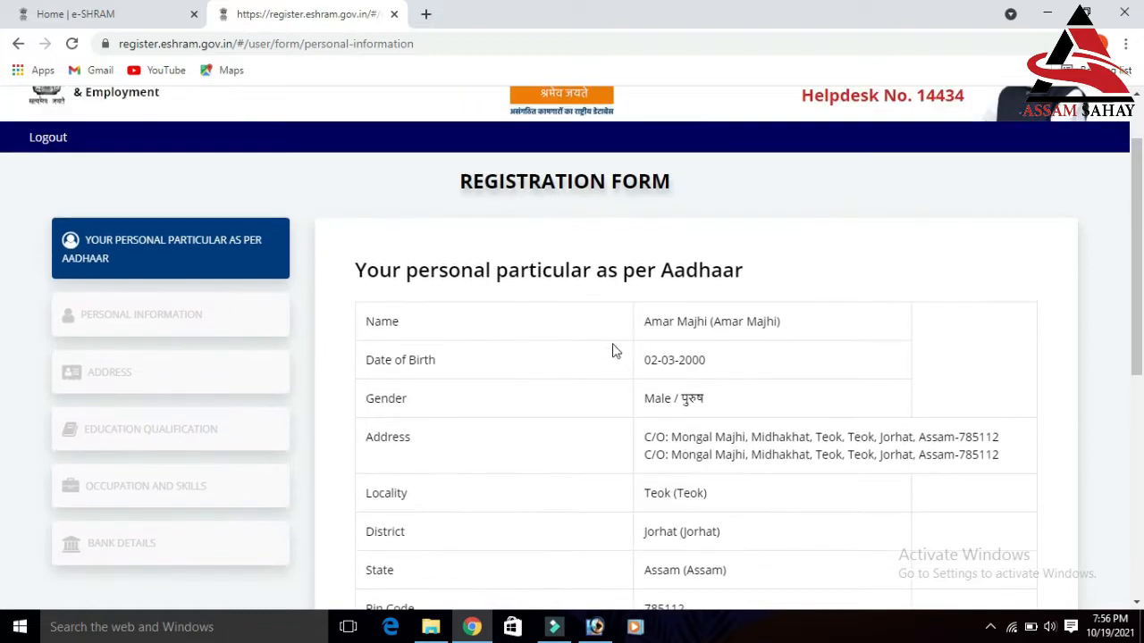
scroll(739, 439, down, 1)
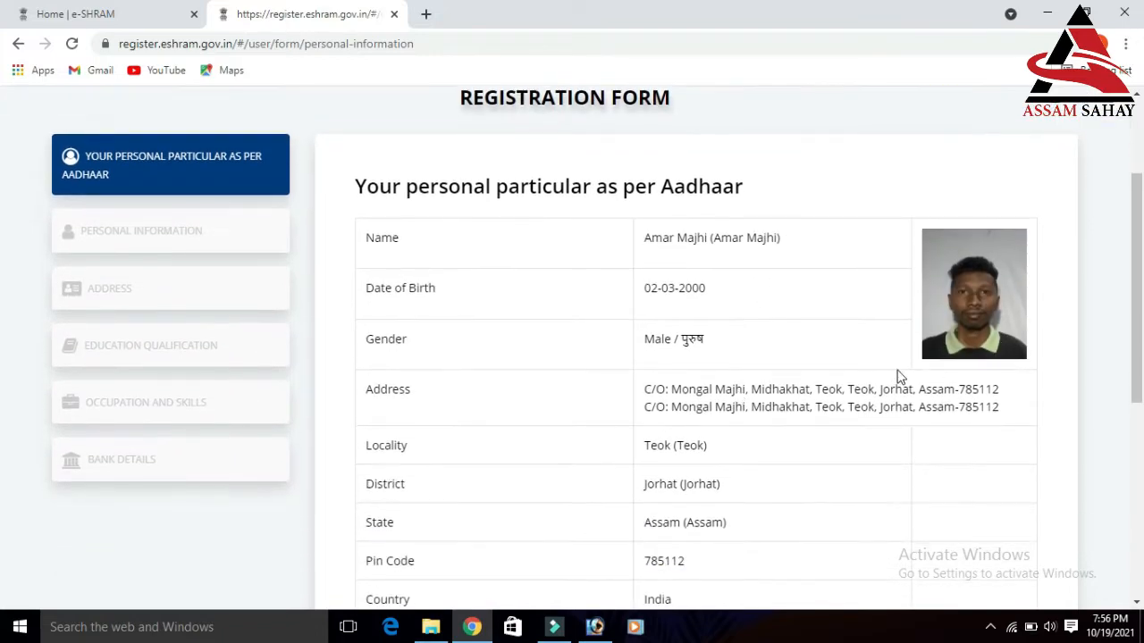
scroll(896, 378, up, 2)
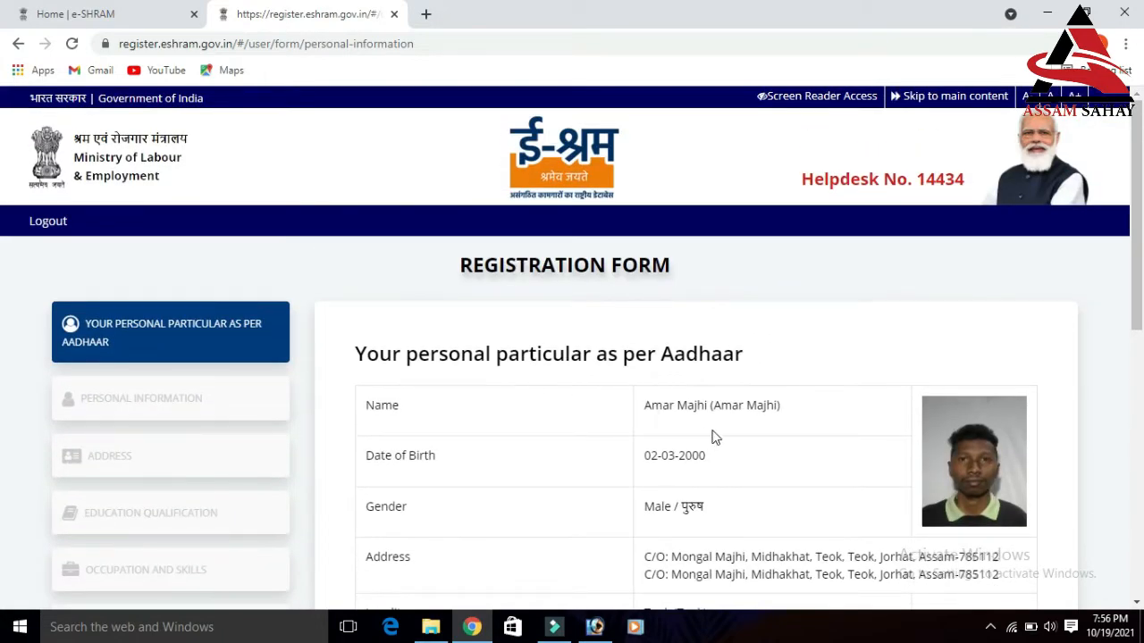
scroll(876, 419, down, 2)
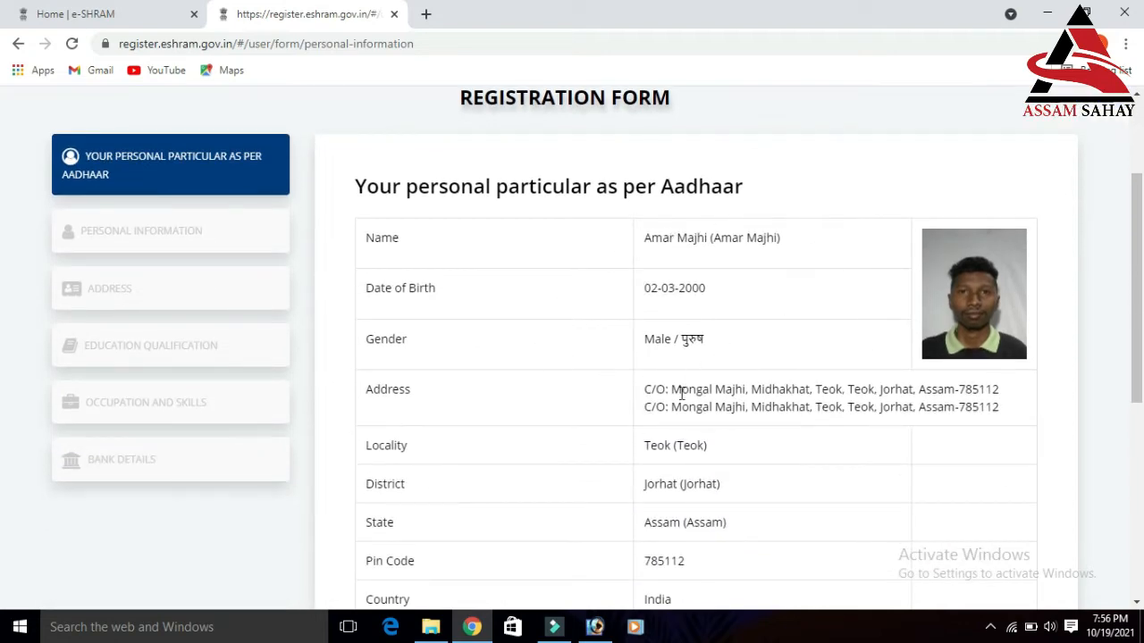
scroll(722, 432, down, 5)
scroll(722, 434, up, 5)
scroll(859, 405, down, 1)
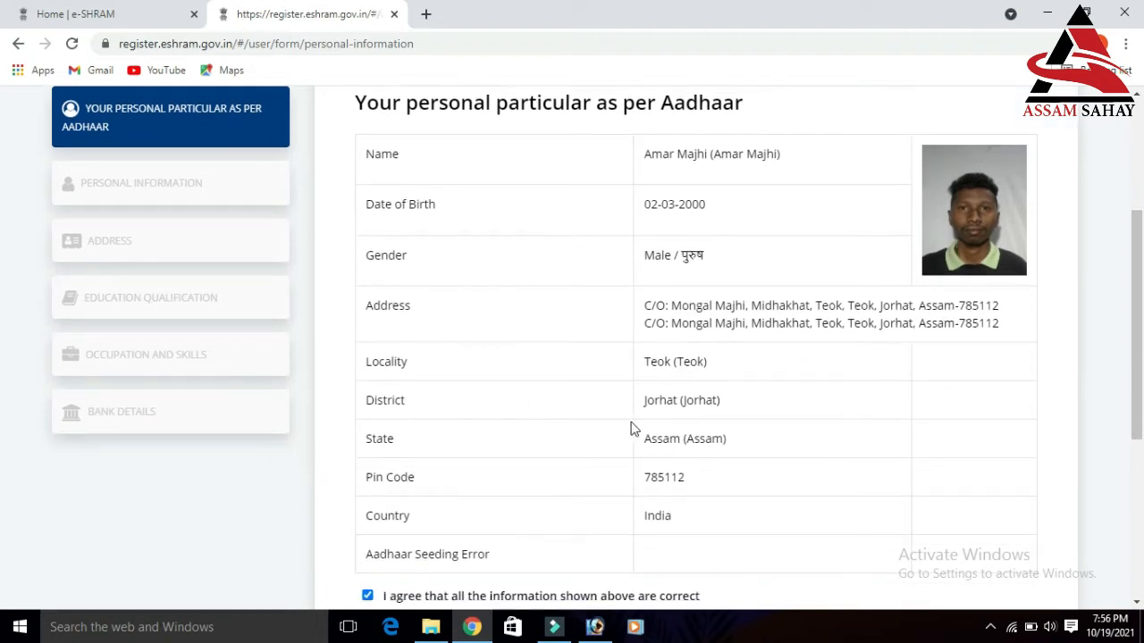
scroll(694, 491, down, 1)
scroll(613, 416, down, 2)
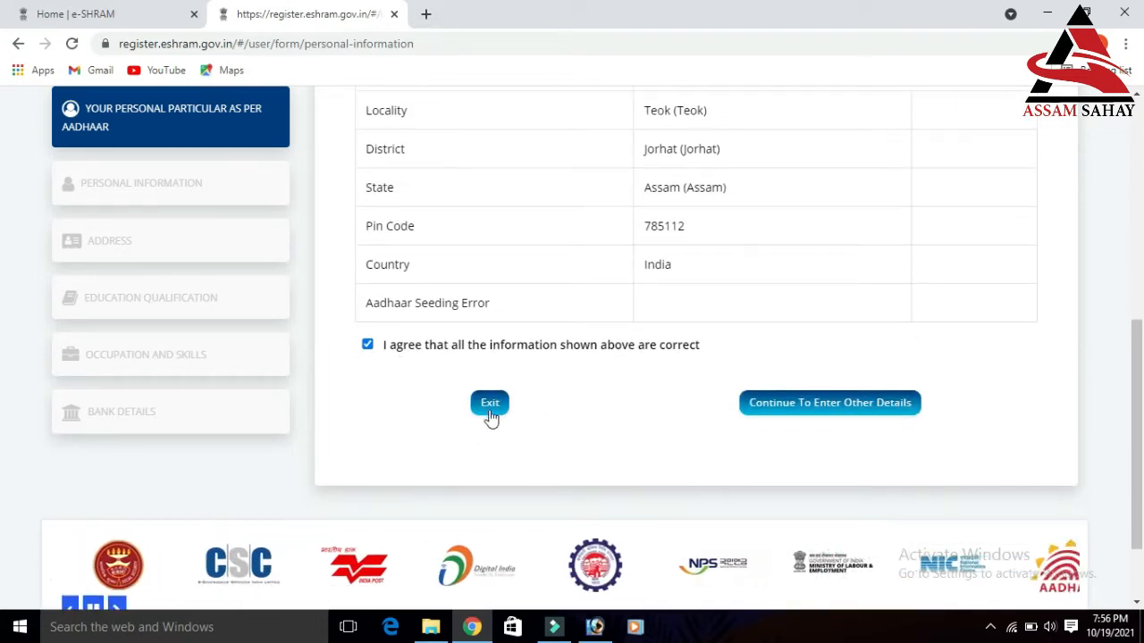
click(845, 417)
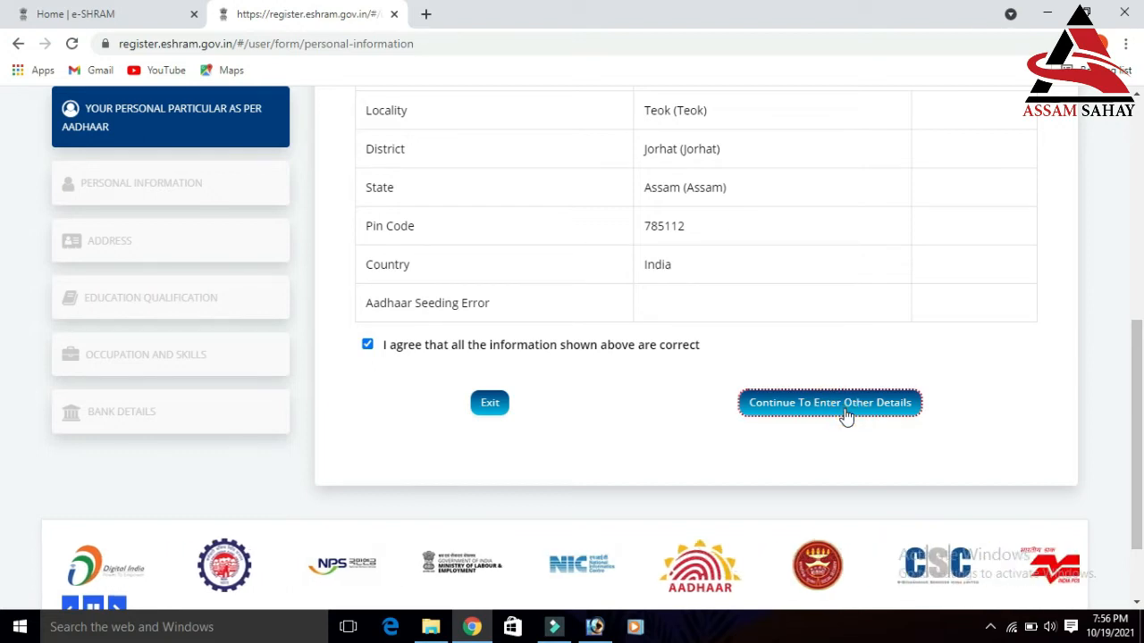
scroll(679, 427, down, 1)
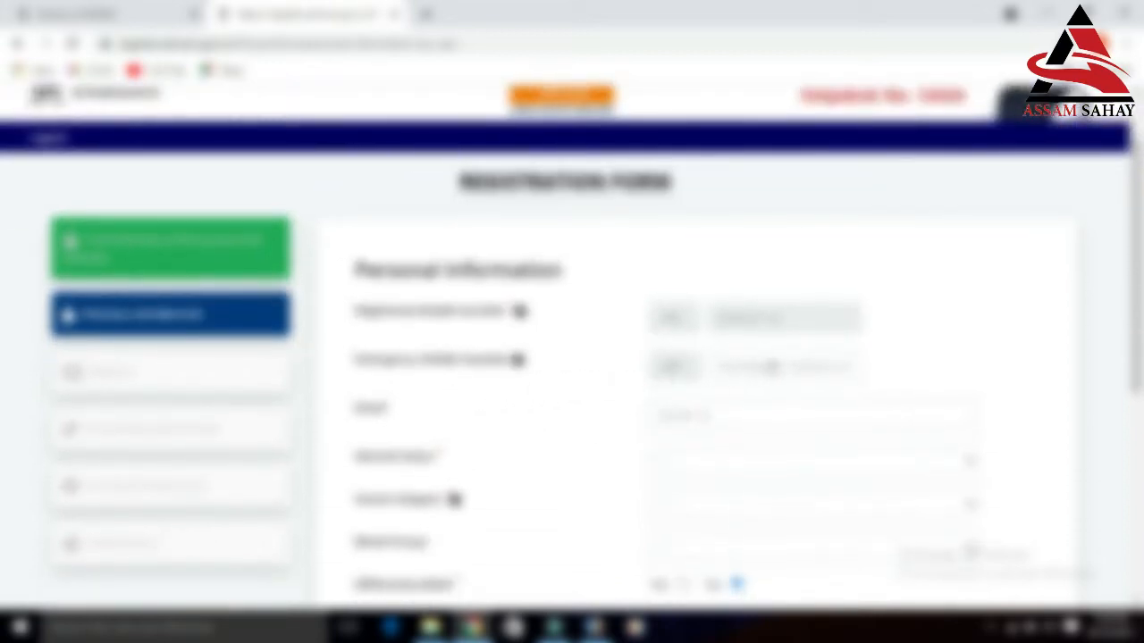
Step: Fill in the emergency mobile number and the saved e-mail, and set marital status to Never married
click(773, 368)
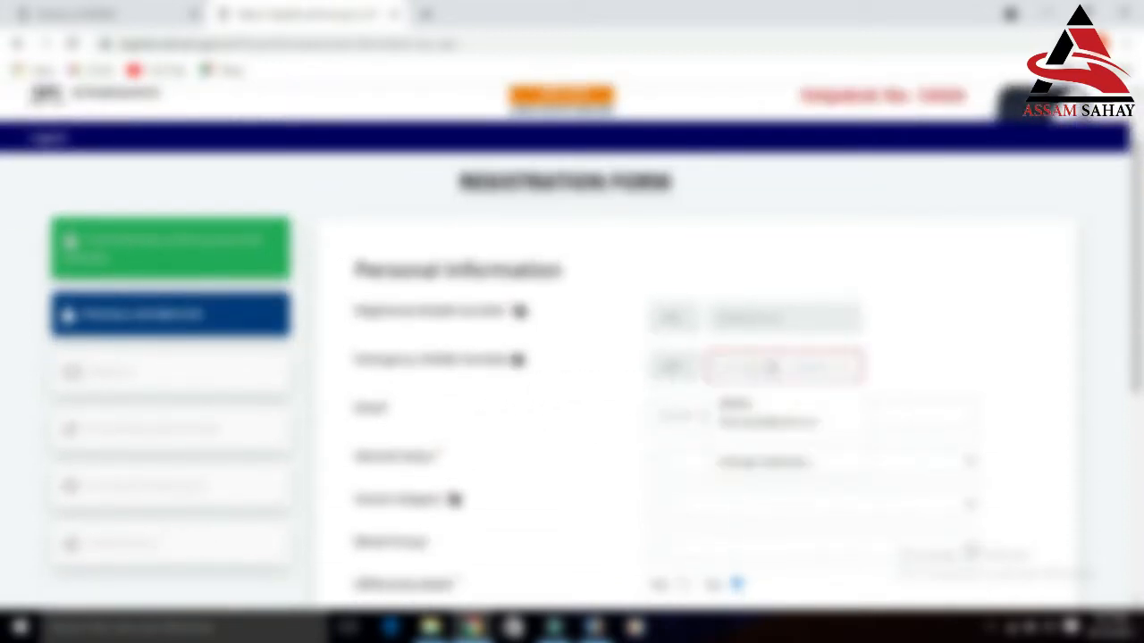
text(9)
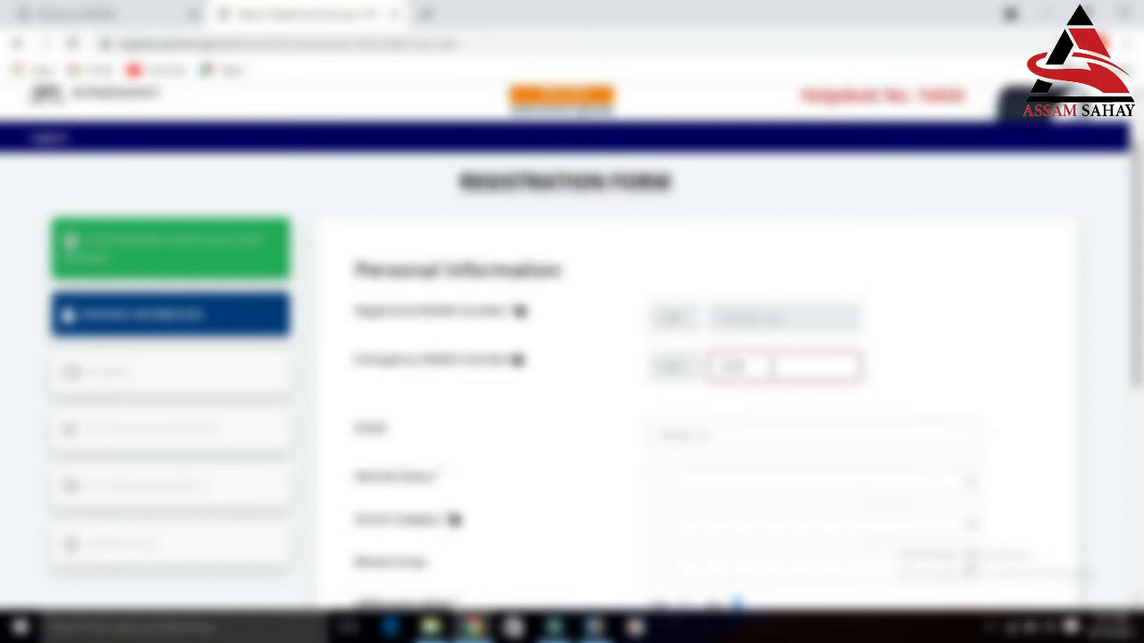
text(8)
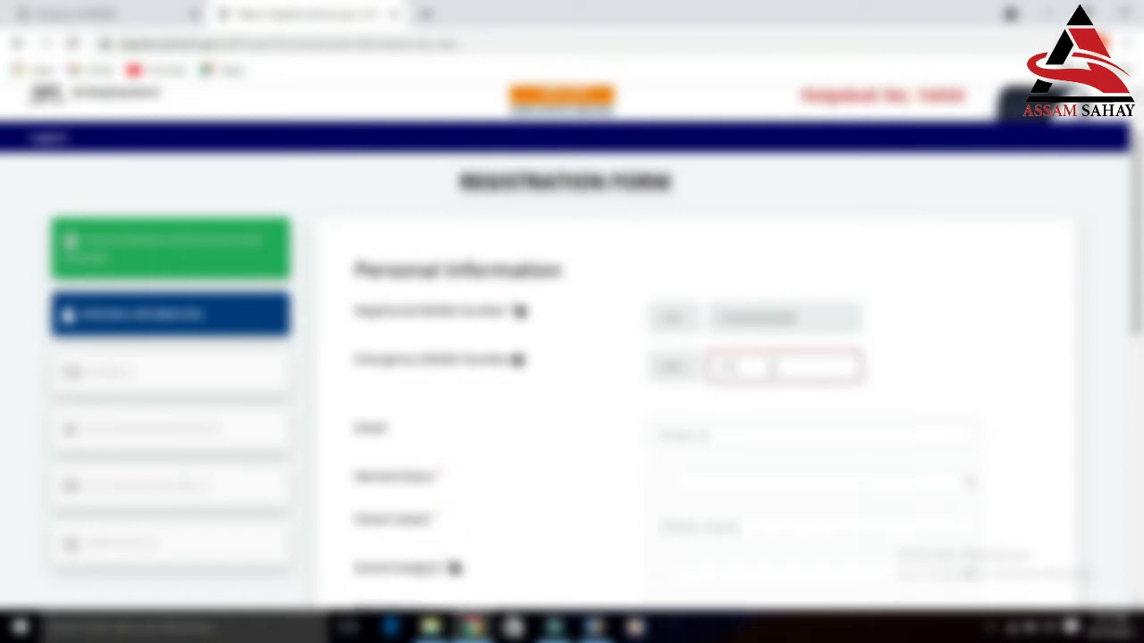
text(765)
click(733, 438)
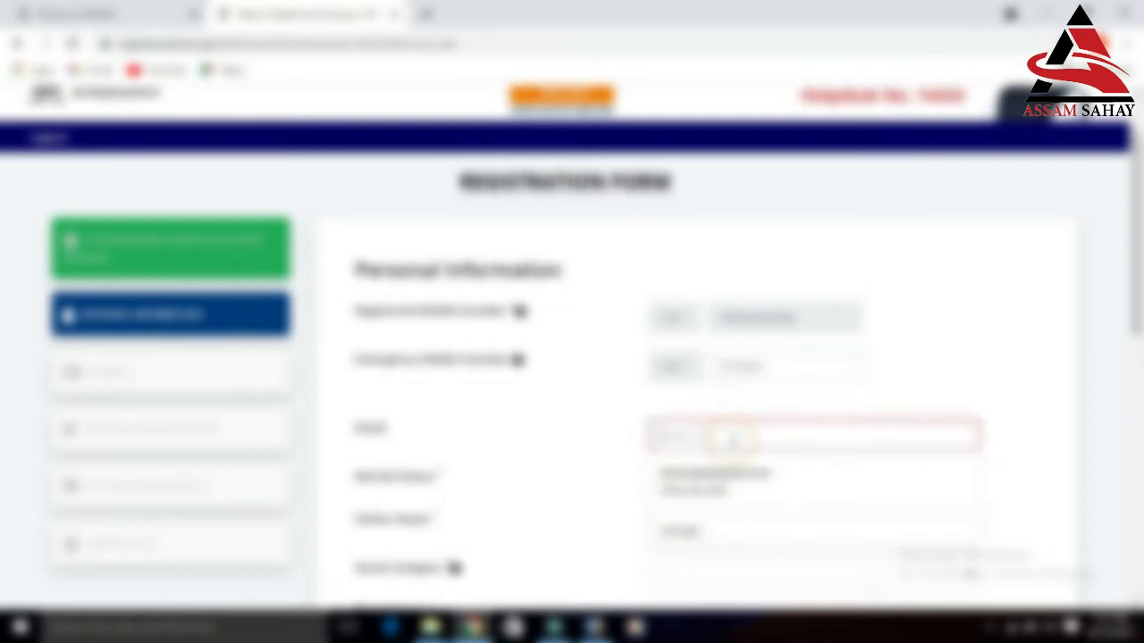
click(738, 474)
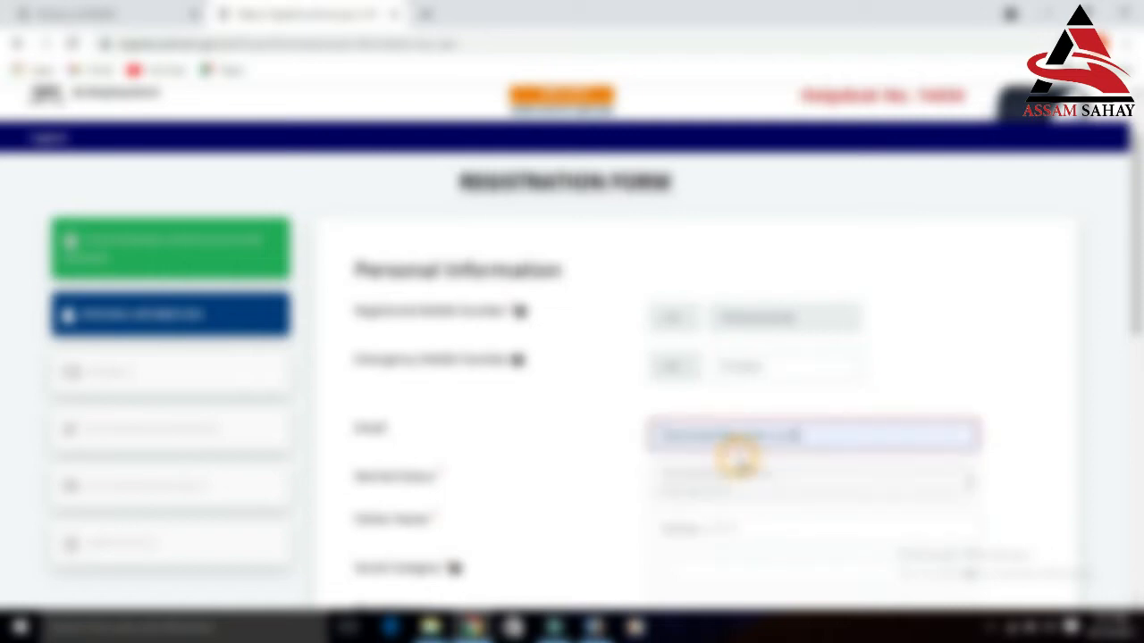
scroll(482, 438, down, 1)
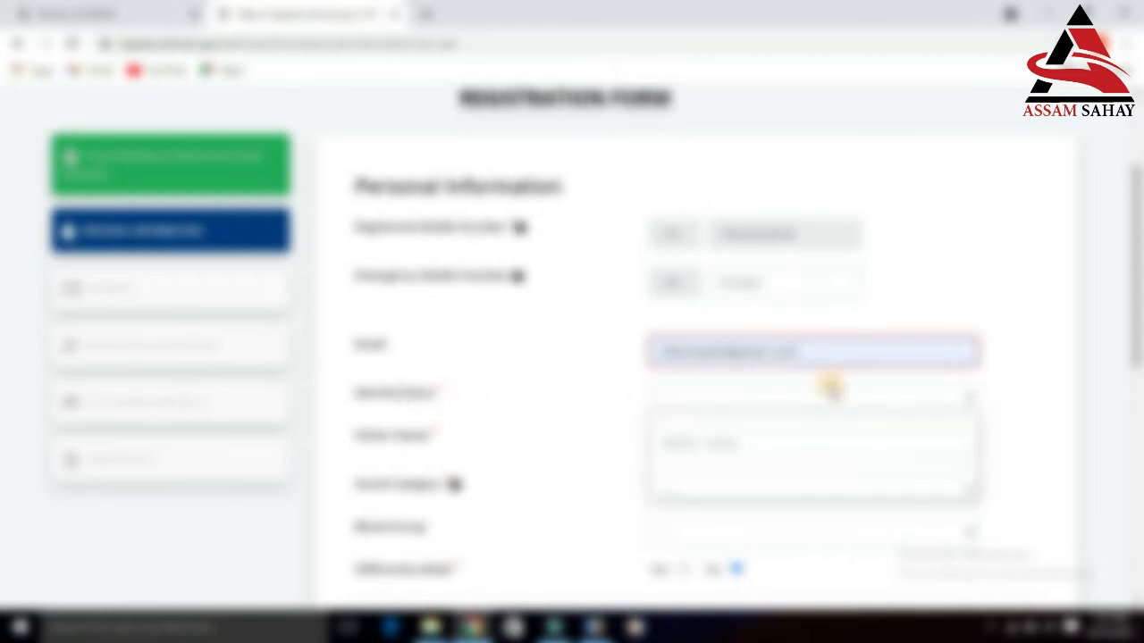
click(831, 393)
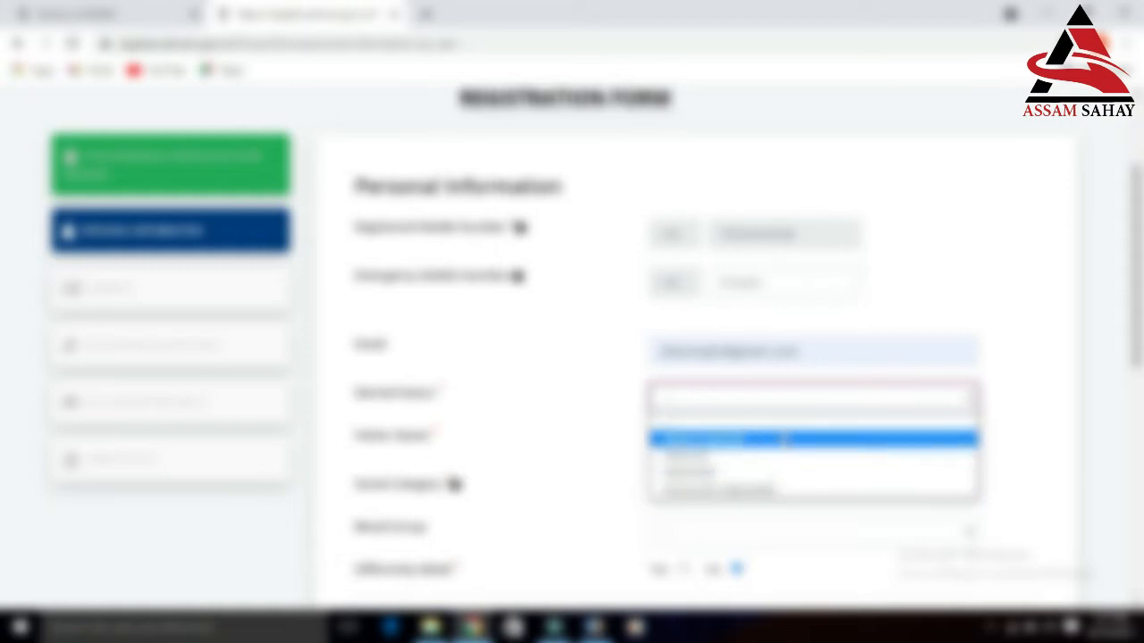
click(784, 438)
Step: Enter the father's name and set the social category to OBC
click(767, 444)
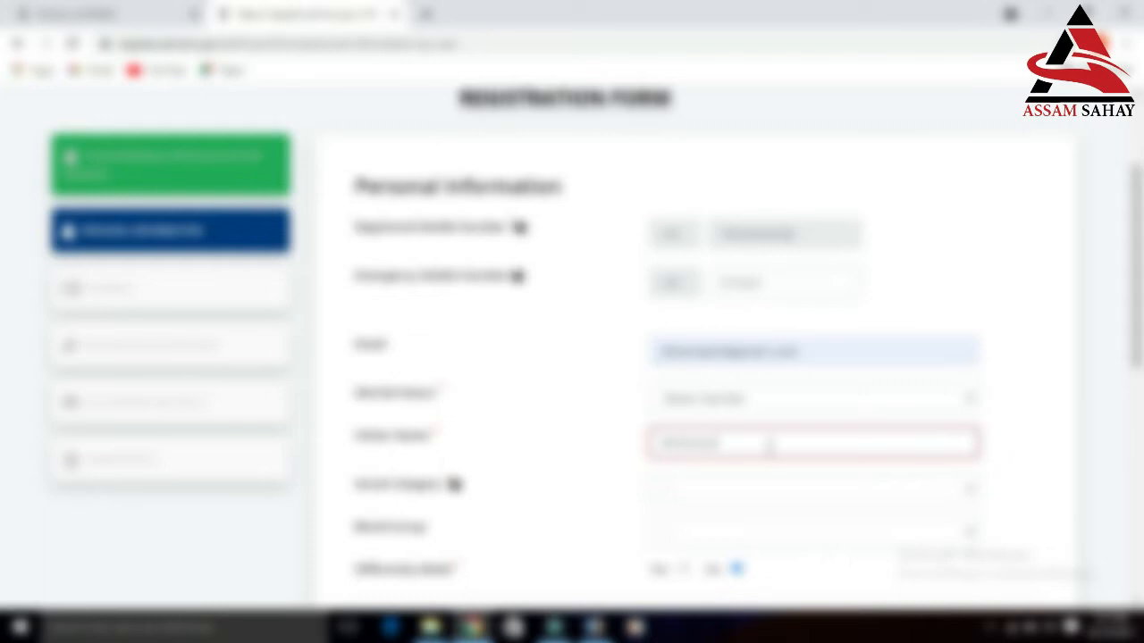
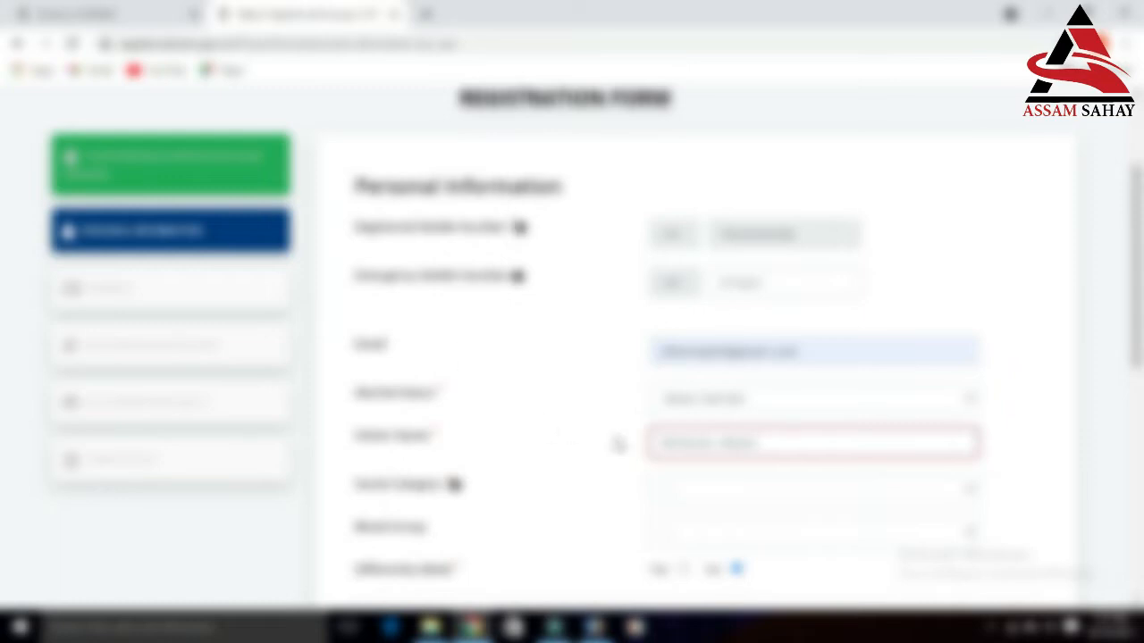
scroll(742, 487, down, 1)
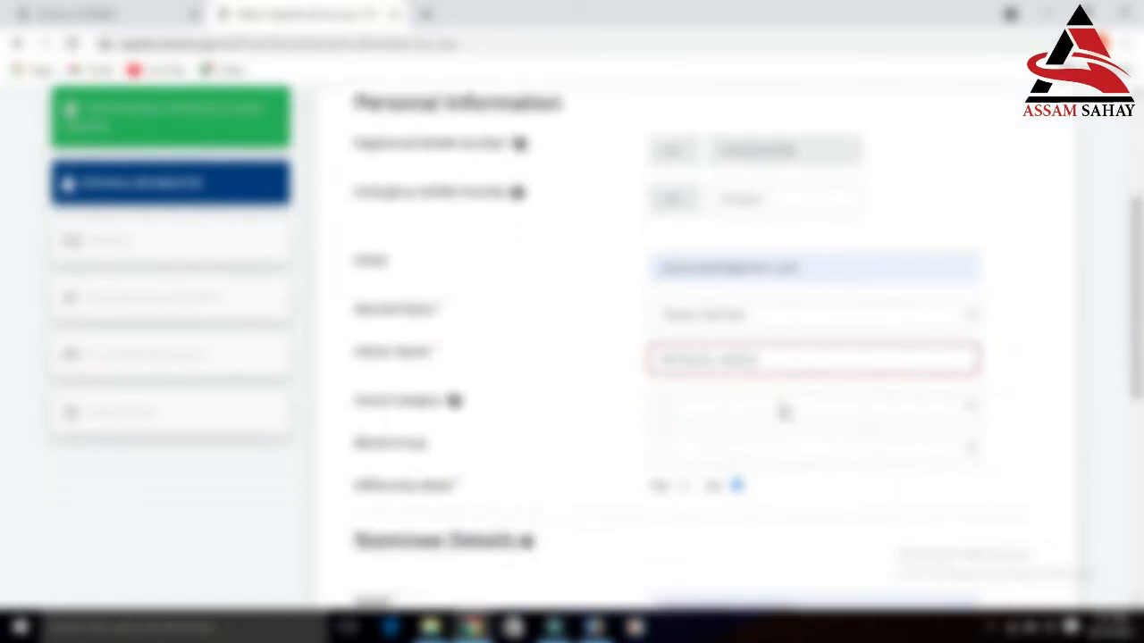
click(779, 407)
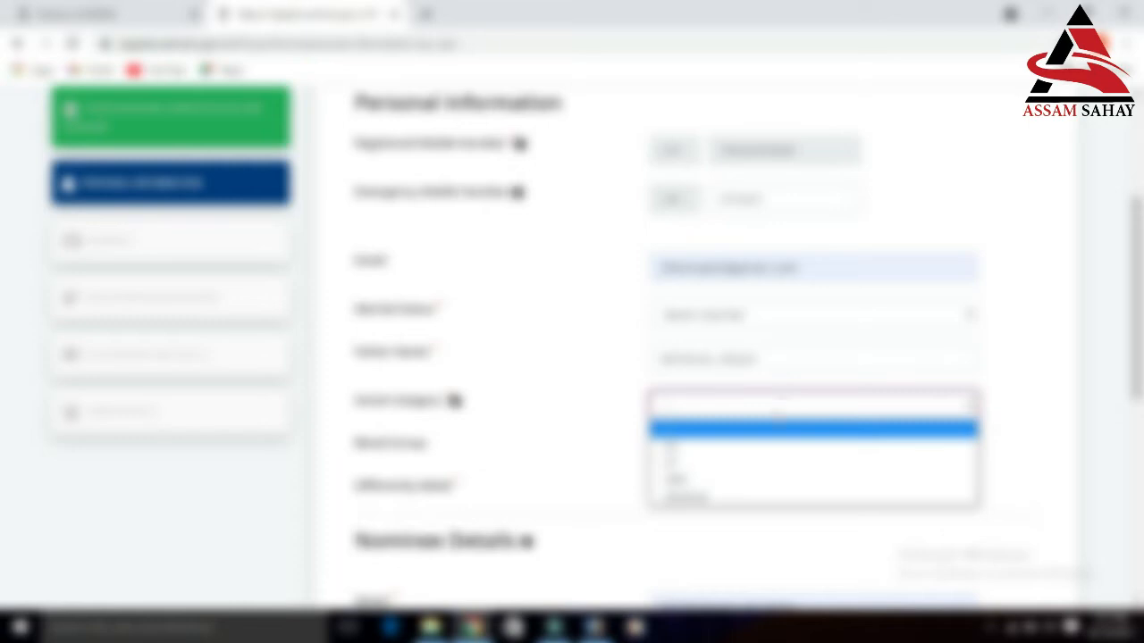
click(696, 479)
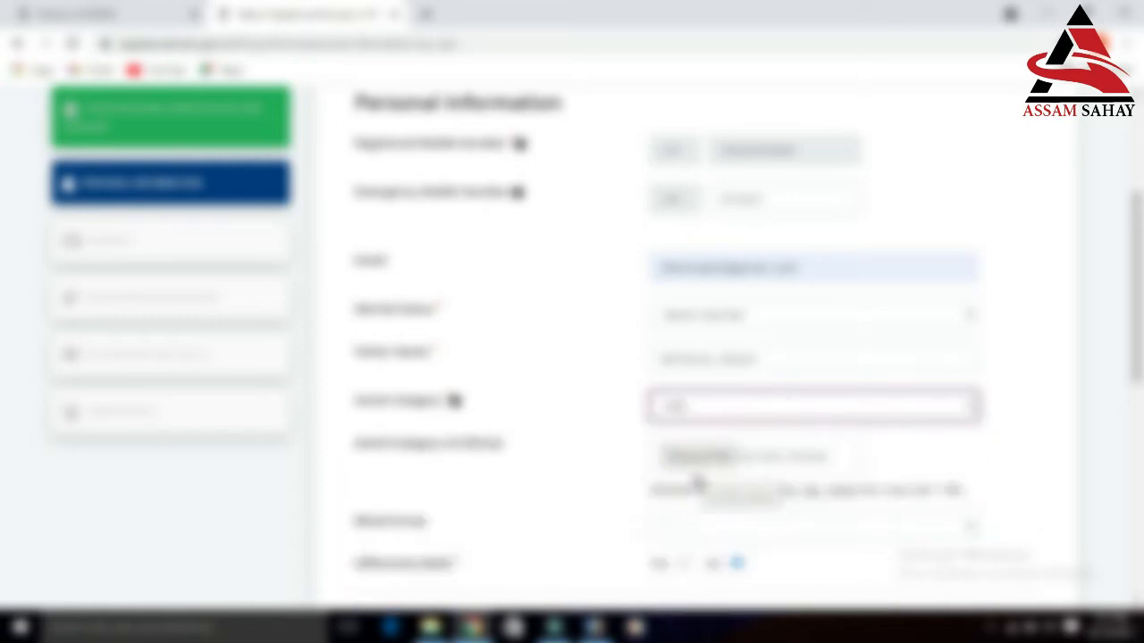
scroll(501, 474, down, 1)
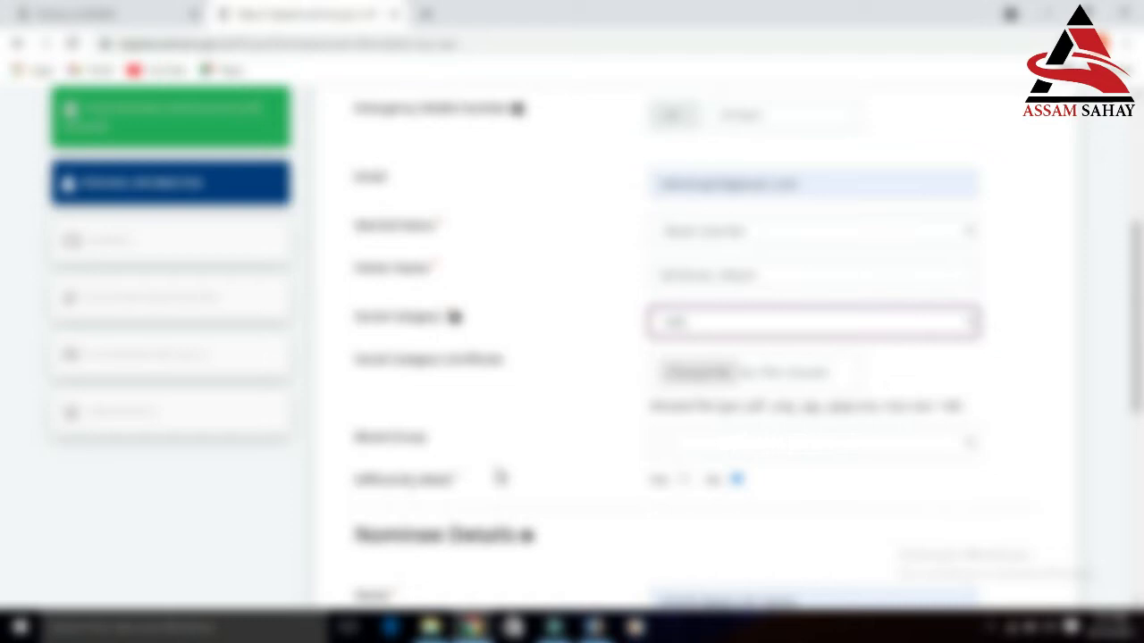
scroll(587, 401, up, 1)
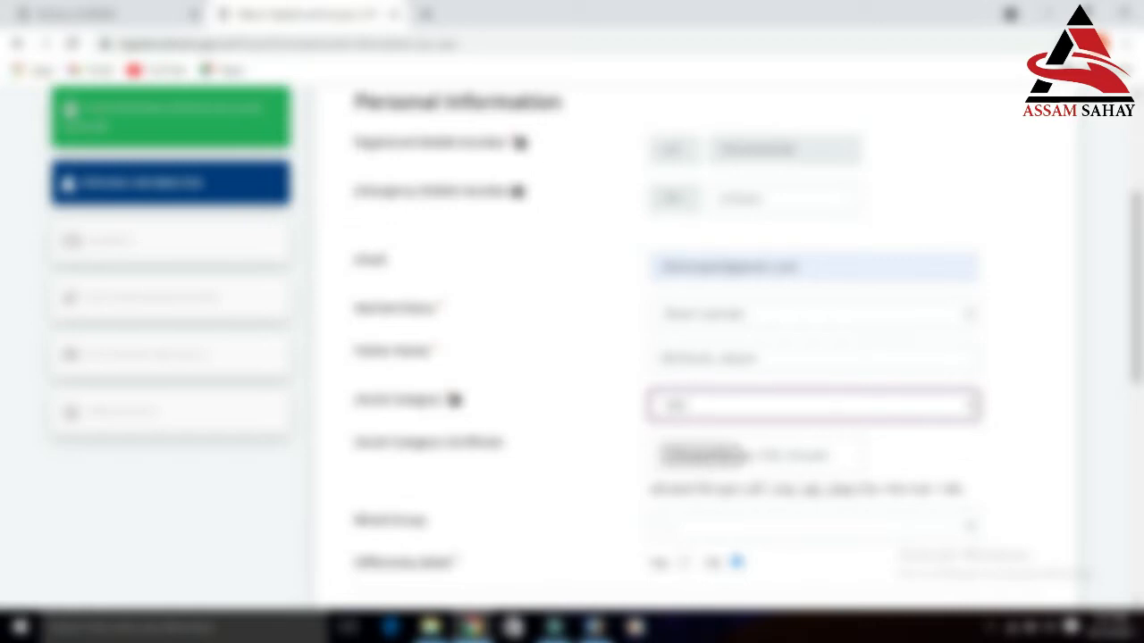
scroll(755, 455, down, 1)
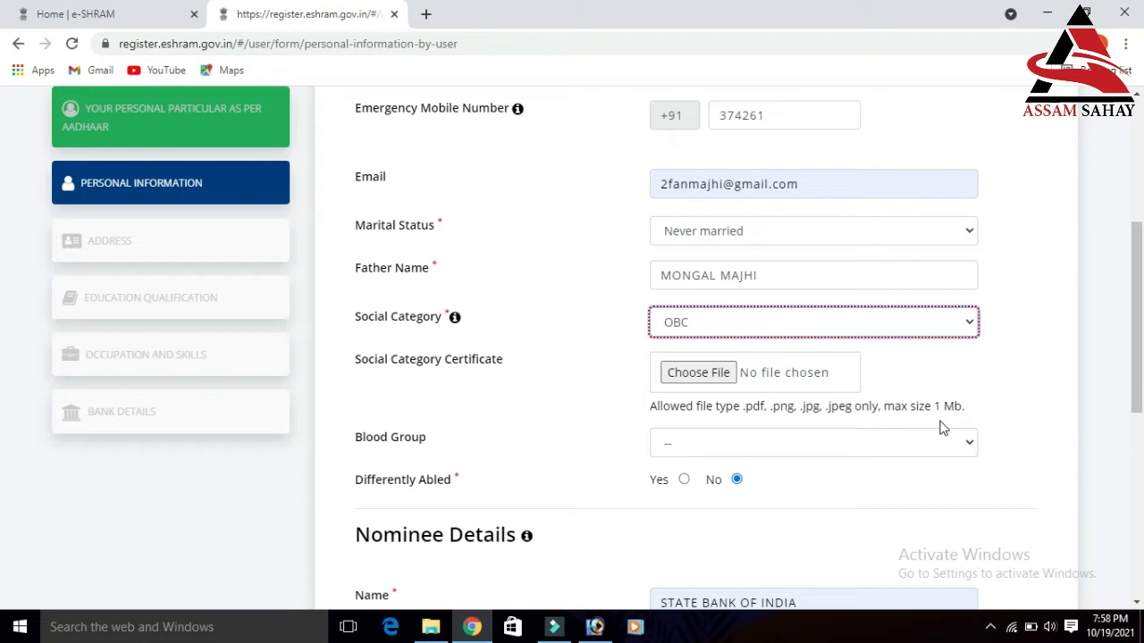
Step: Leave Blood Group unset at '--' and choose the social category certificate PDF to upload
scroll(760, 393, down, 1)
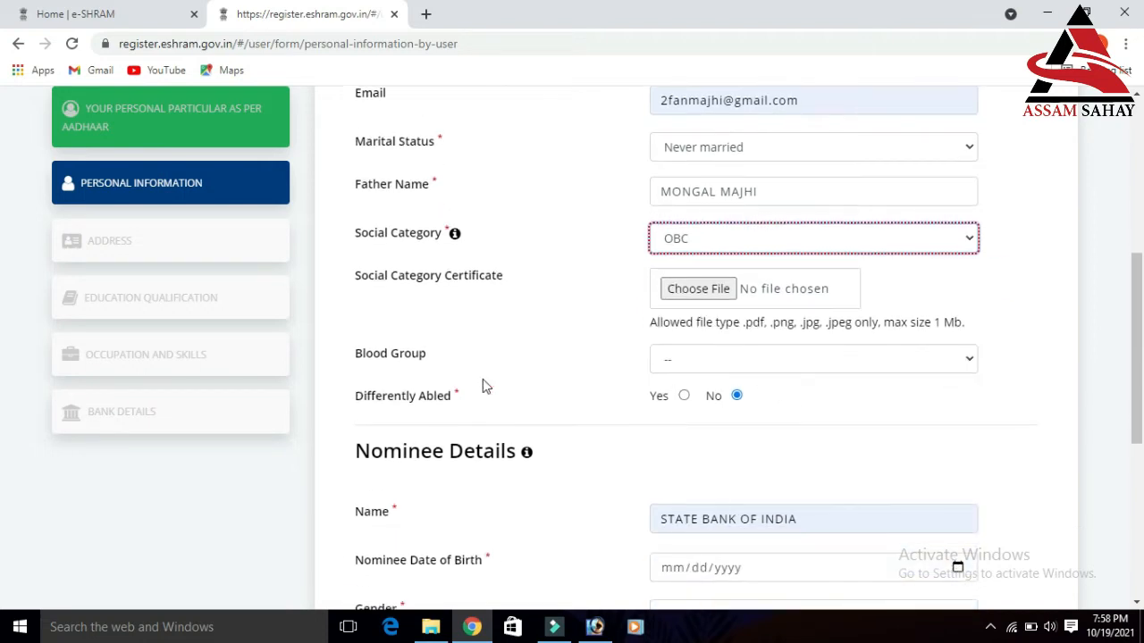
click(827, 358)
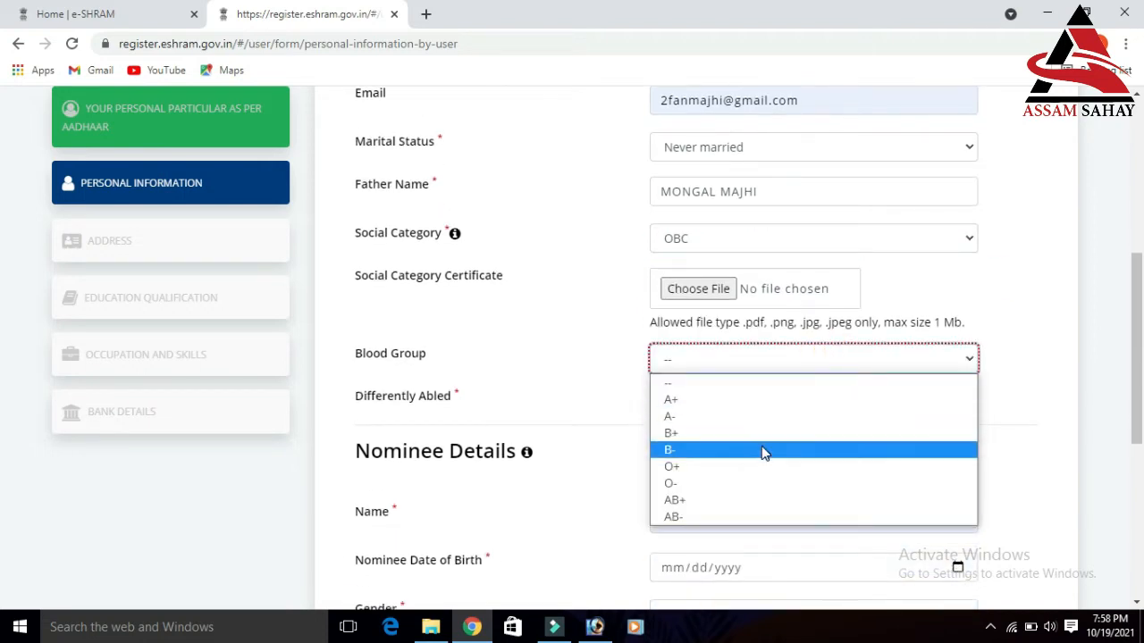
click(720, 385)
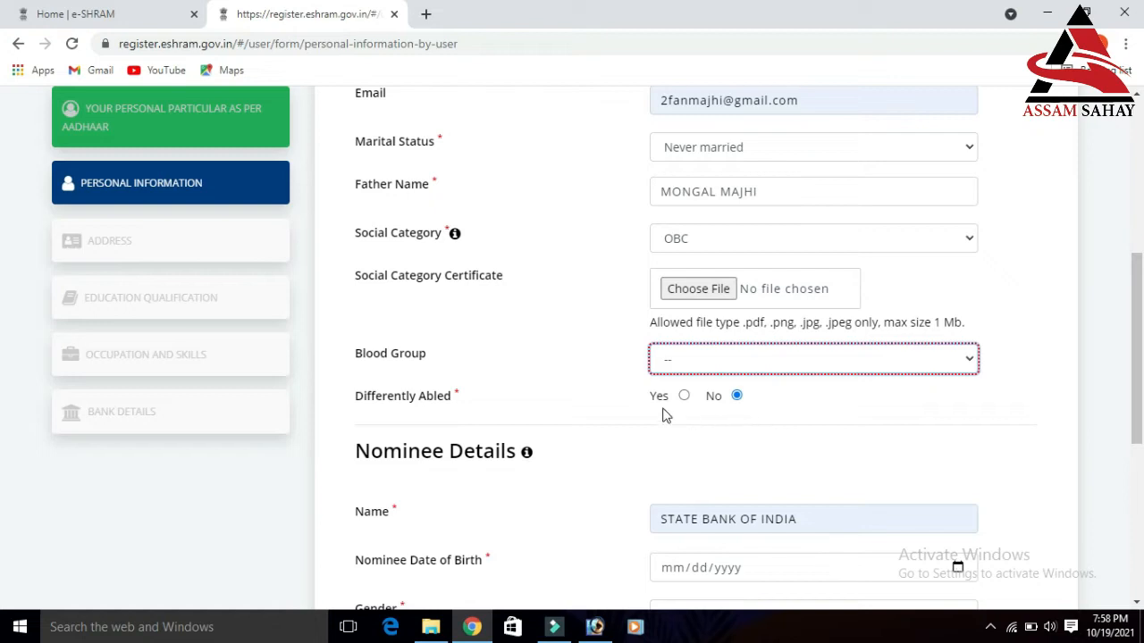
scroll(715, 411, down, 1)
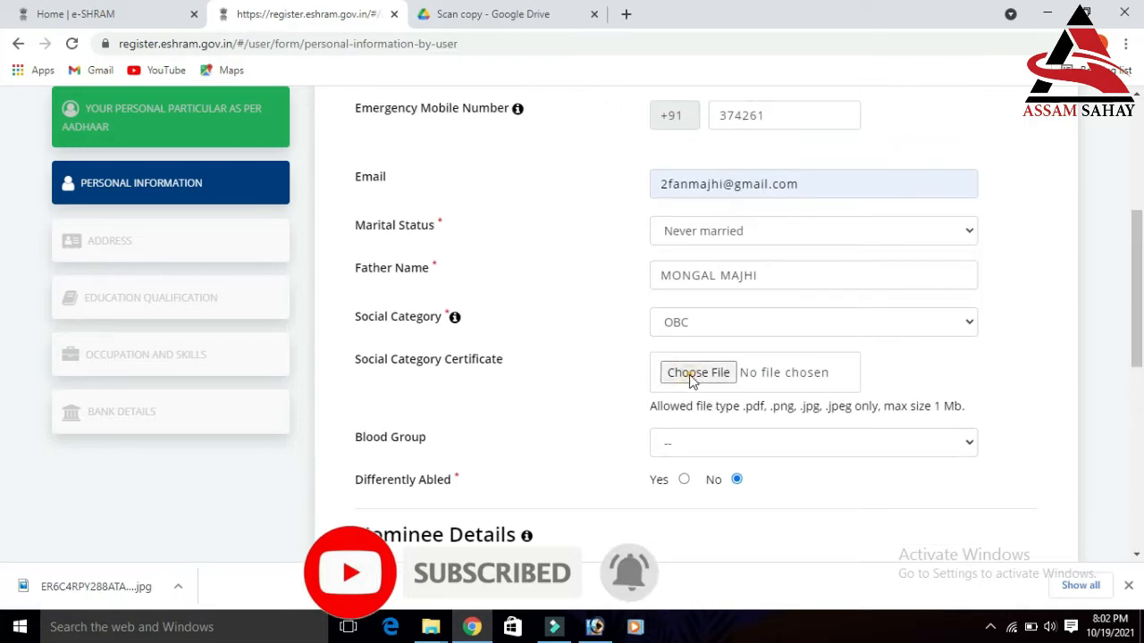
click(695, 377)
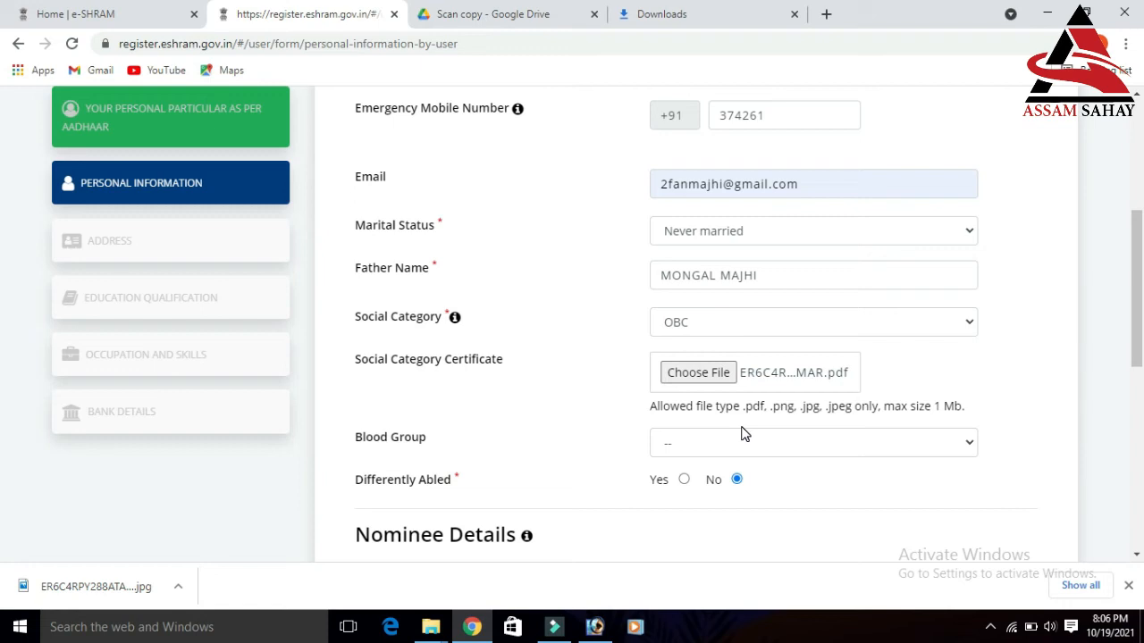
scroll(726, 422, down, 1)
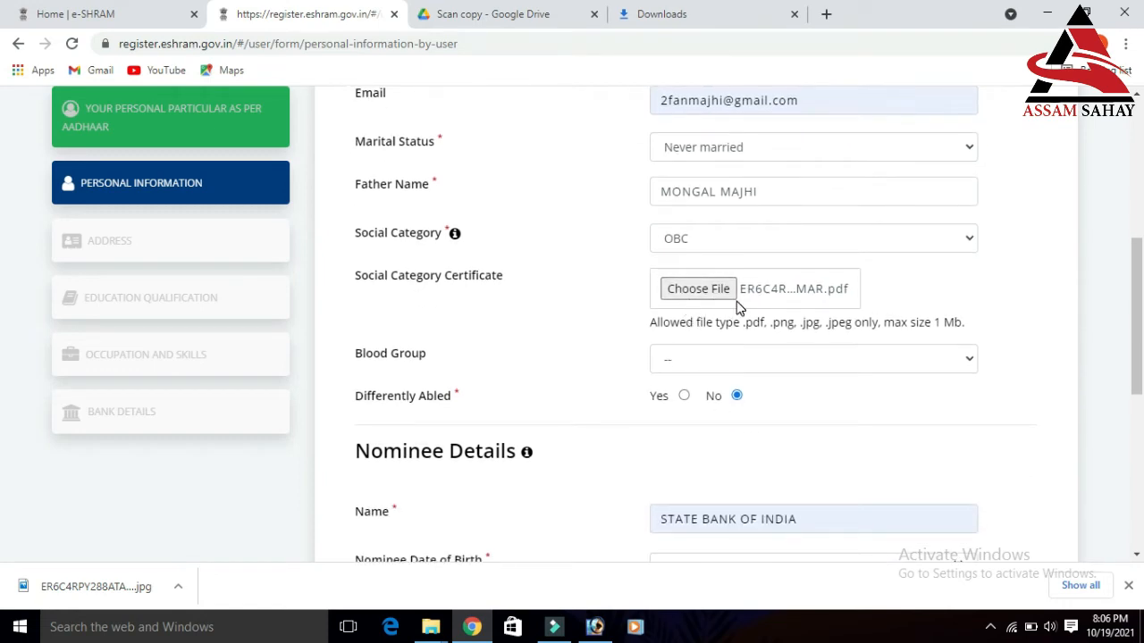
scroll(738, 307, down, 1)
click(838, 277)
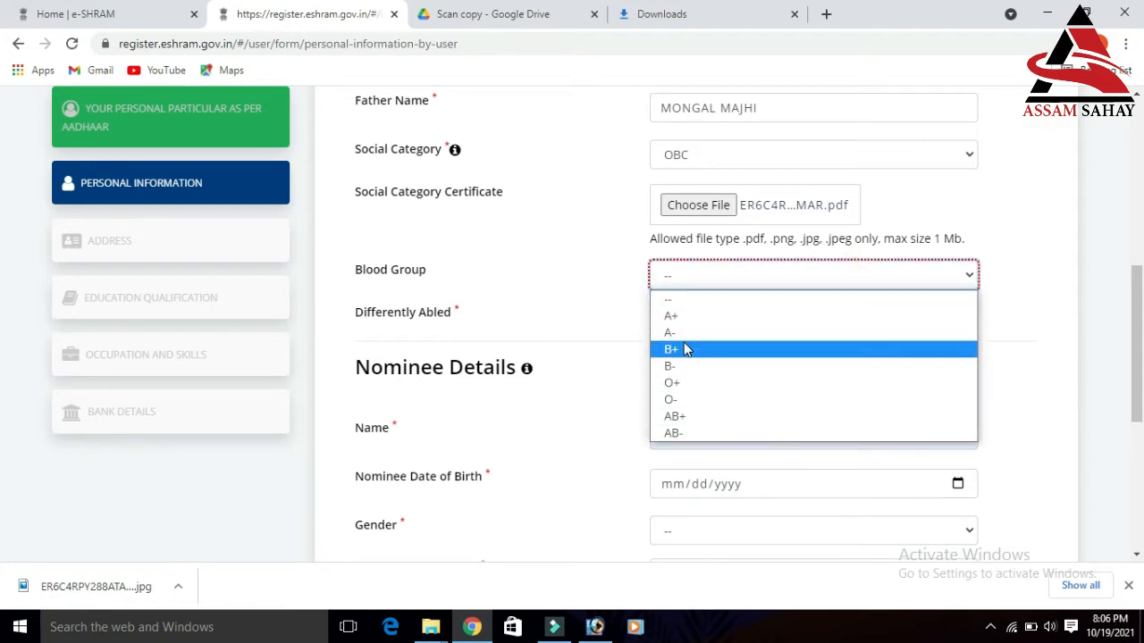
click(842, 273)
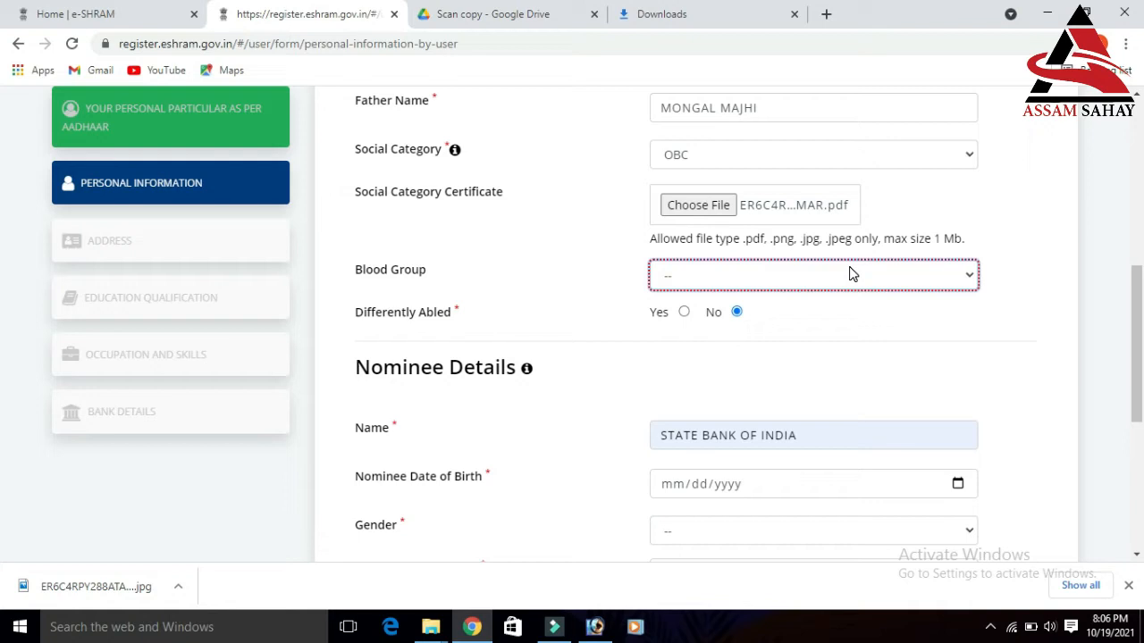
click(990, 625)
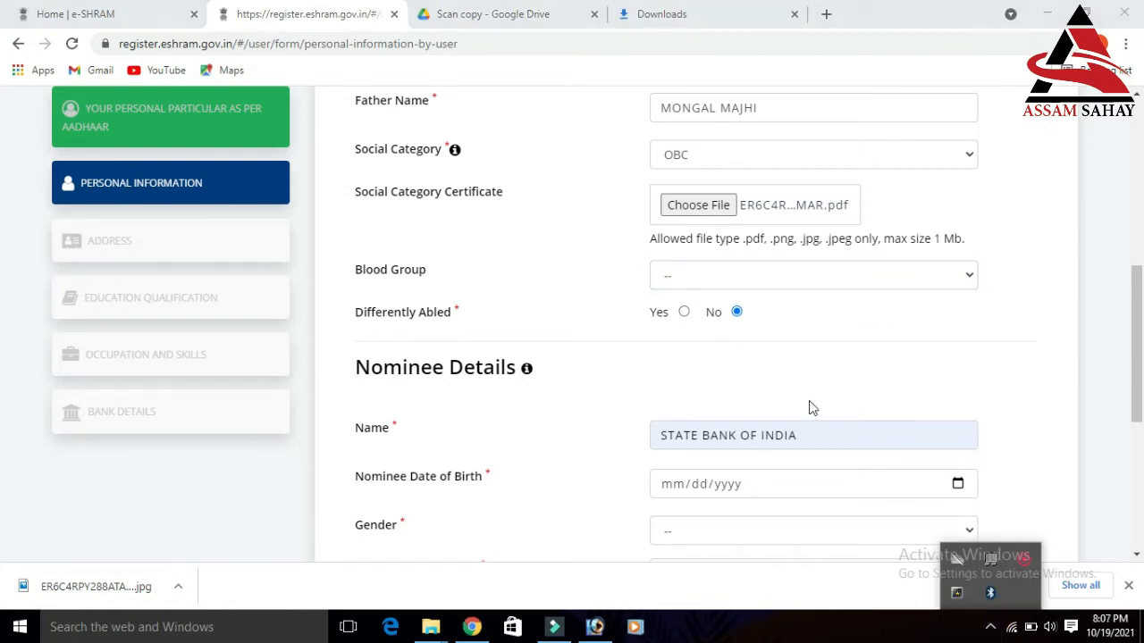
scroll(609, 325, down, 1)
scroll(608, 325, down, 3)
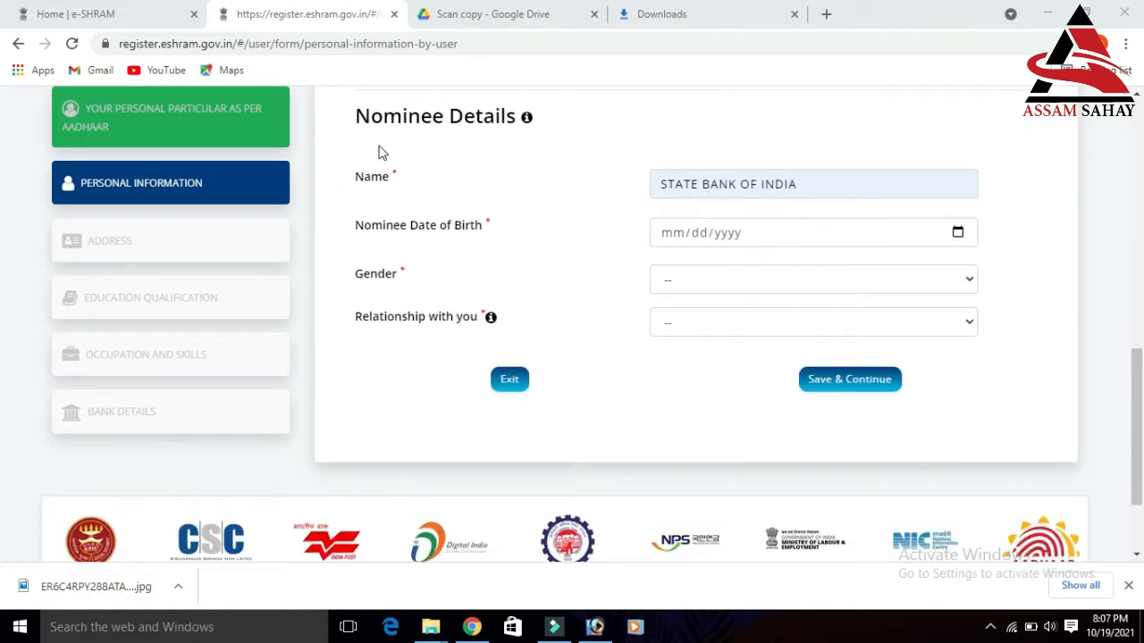
Step: Replace the wrongly autofilled nominee name and set birth date 01/01/1981 and gender Female
scroll(416, 228, up, 1)
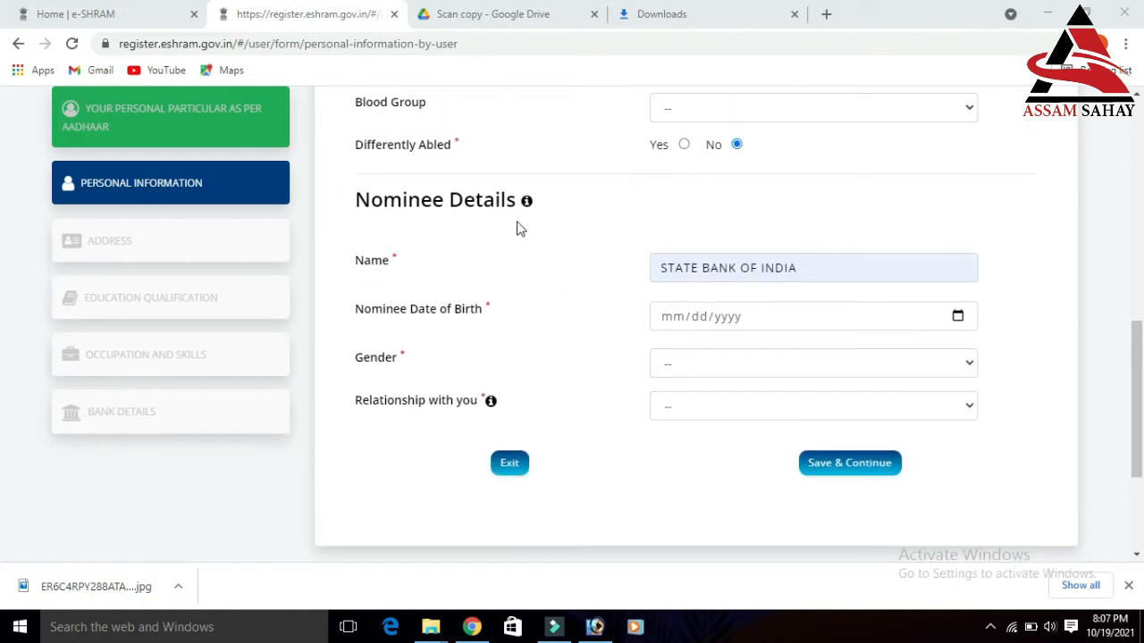
click(813, 272)
key(BackSpace)
key(BackSpace)
key(BackSpace)
key(BackSpace)
key(BackSpace)
key(BackSpace)
key(BackSpace)
key(BackSpace)
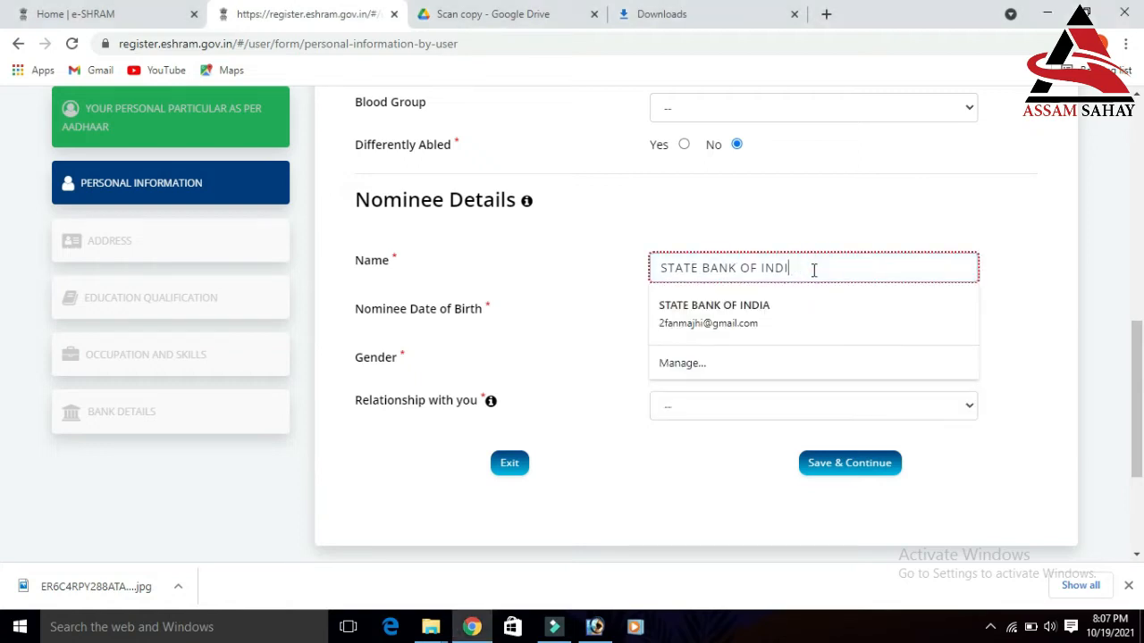
key(BackSpace)
key(BackSpace)
key(BackSpace)
key(BackSpace)
key(BackSpace)
key(BackSpace)
key(BackSpace)
key(BackSpace)
key(BackSpace)
key(BackSpace)
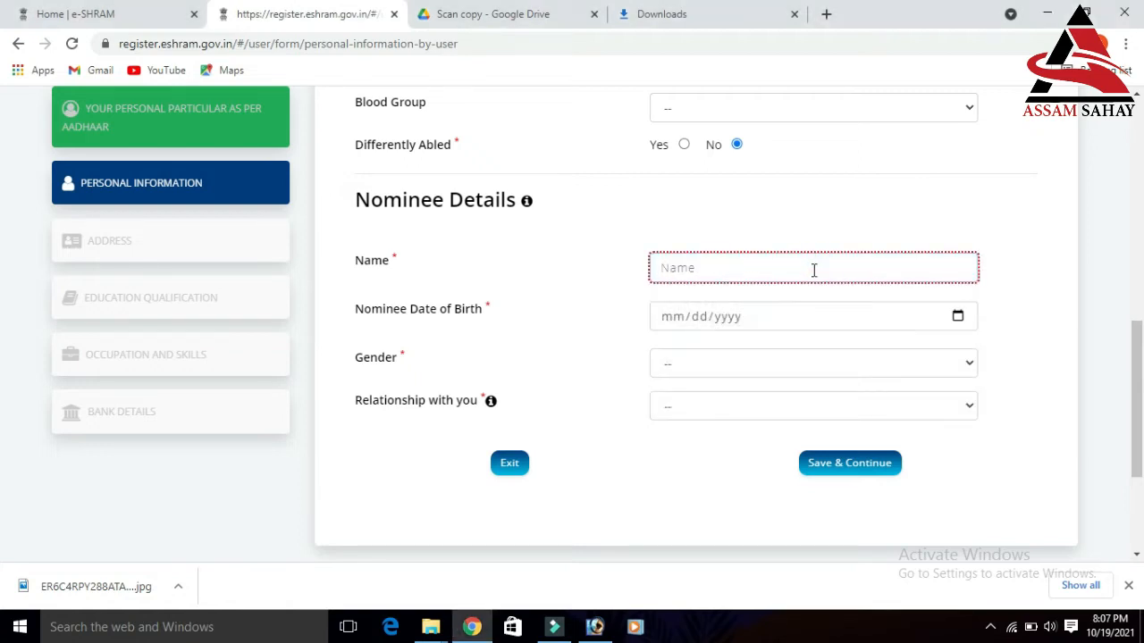
click(830, 319)
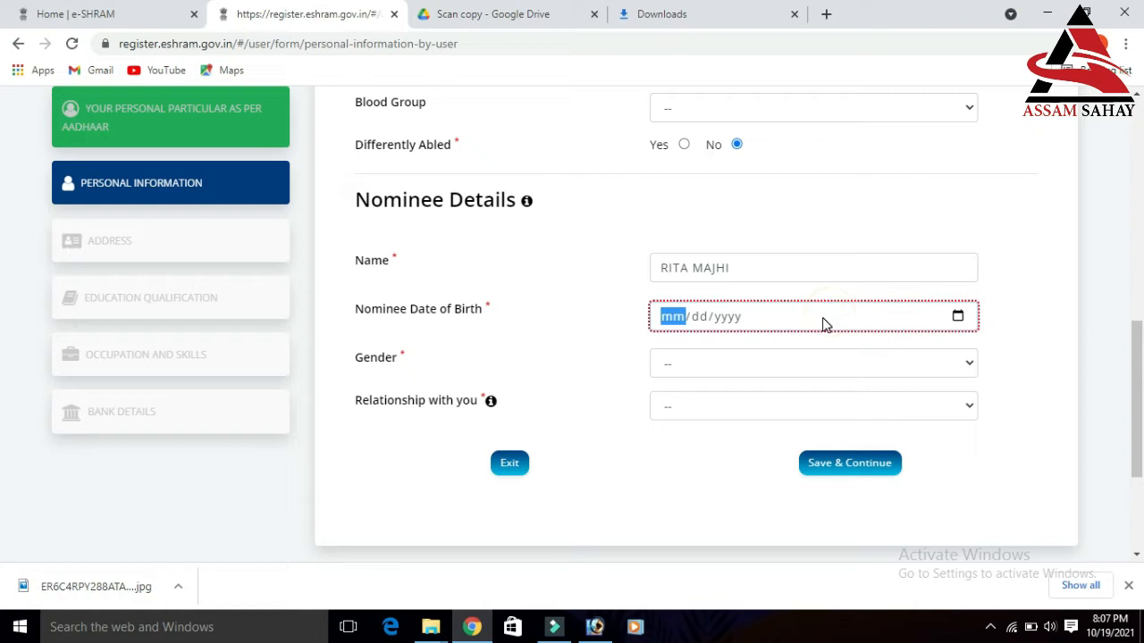
click(957, 398)
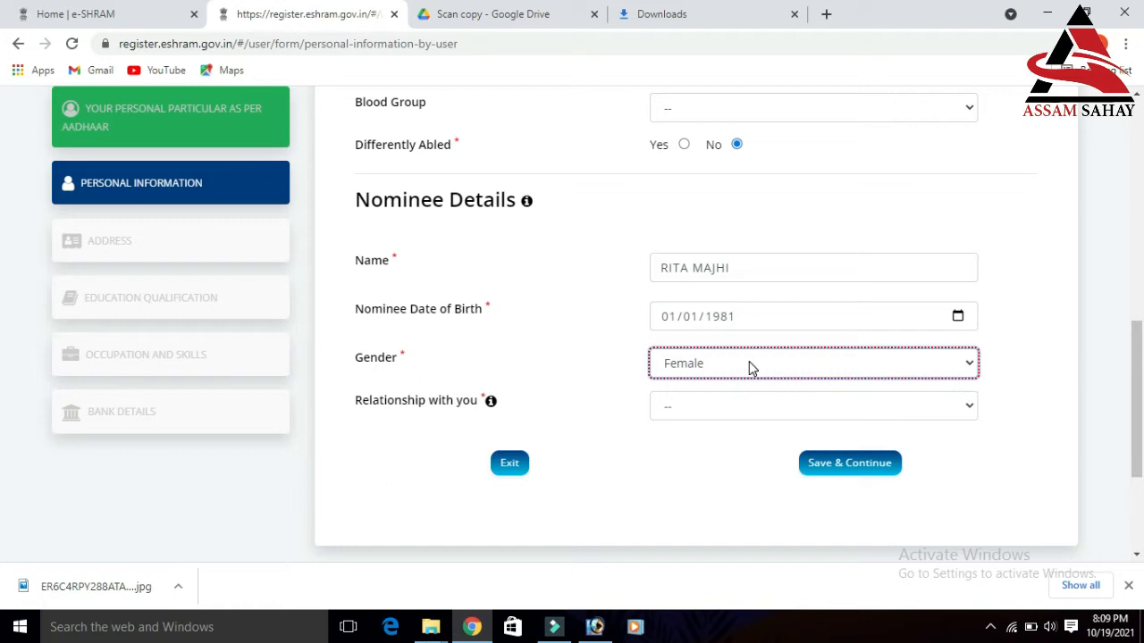
Step: Set the nominee relationship to Mother and save to proceed to the Address step
click(824, 407)
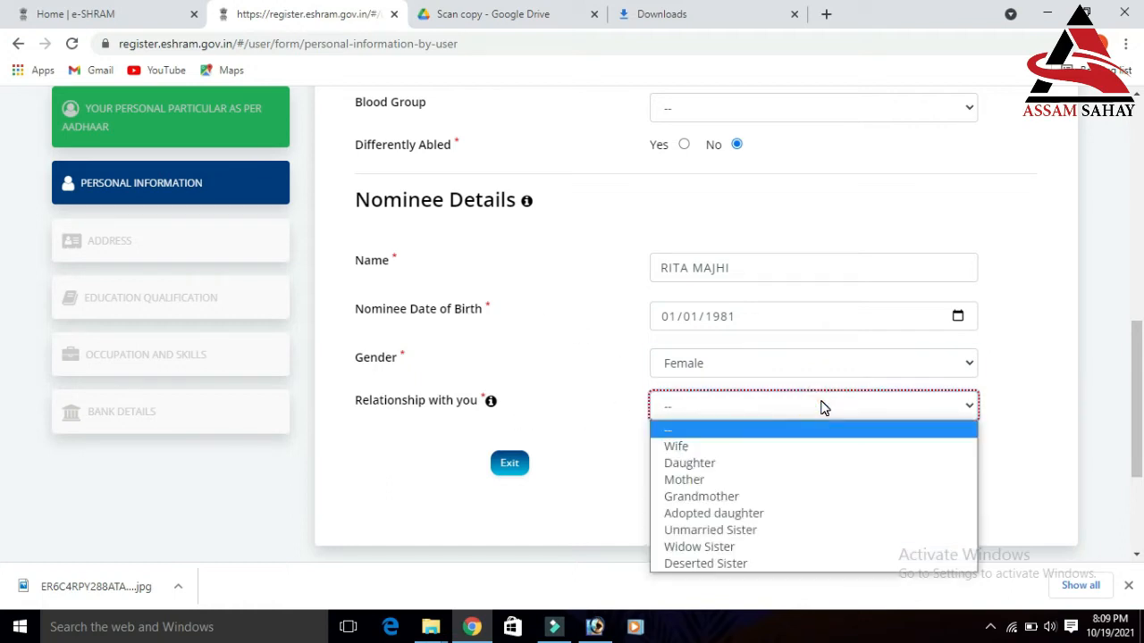
click(715, 480)
scroll(707, 398, down, 1)
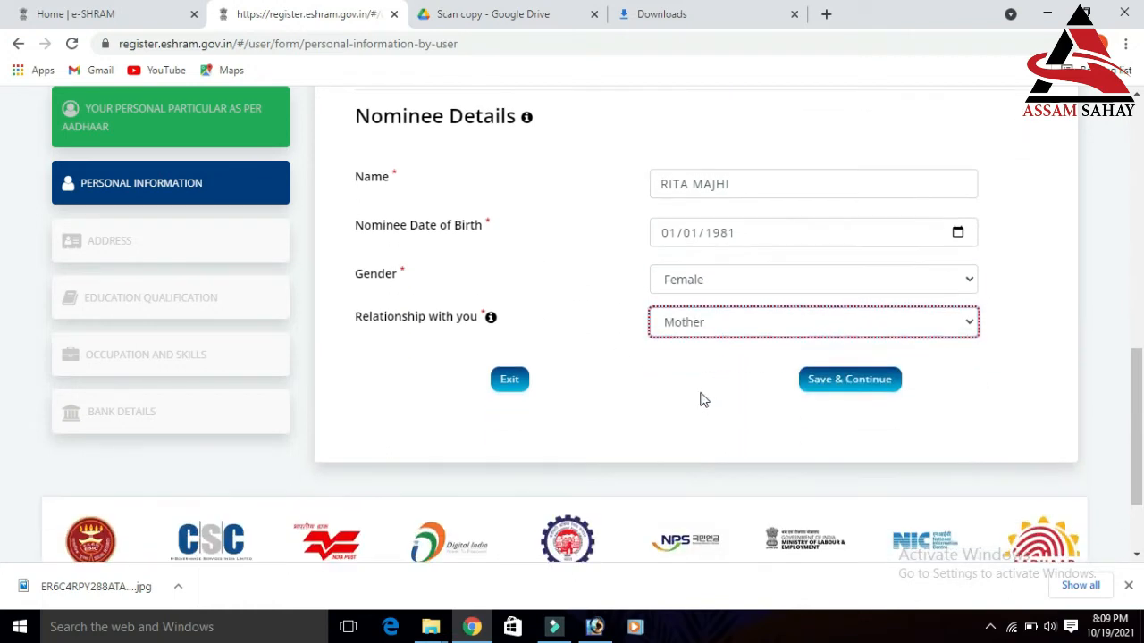
scroll(740, 326, up, 3)
scroll(738, 332, up, 4)
scroll(738, 337, down, 6)
click(832, 385)
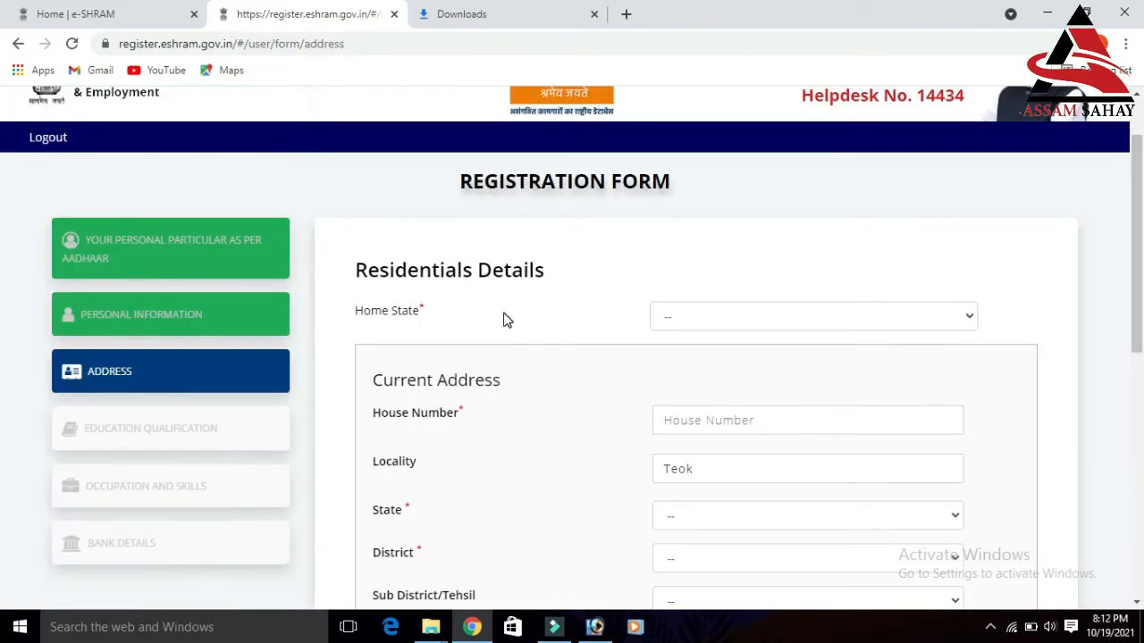
scroll(424, 319, down, 1)
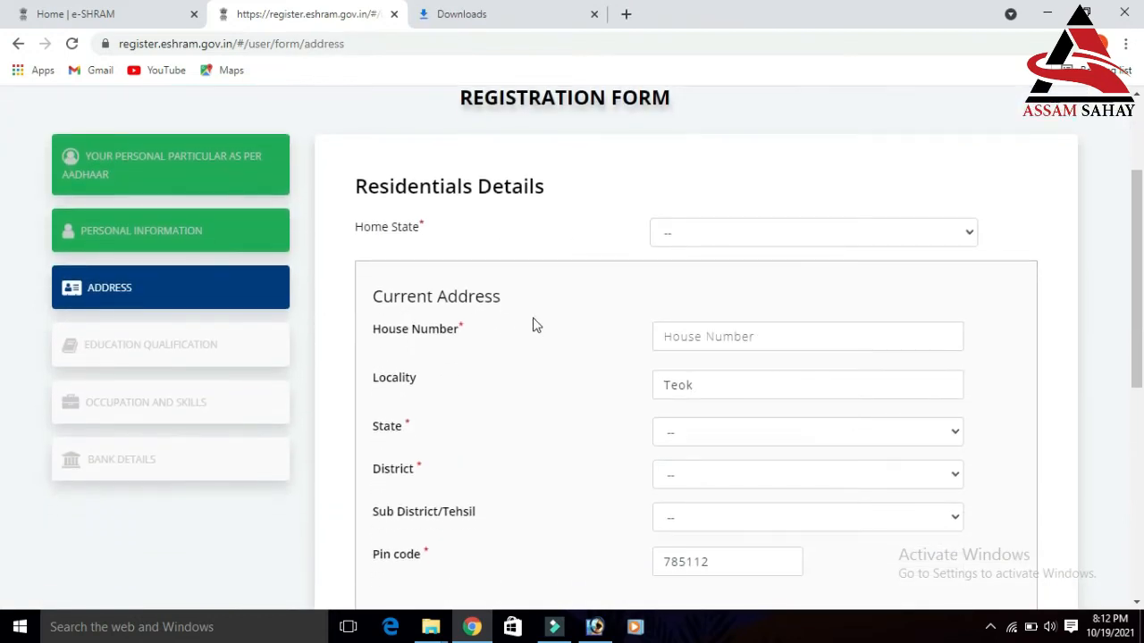
Step: Choose ASSAM as the Home State, then go to the House Number field
click(877, 232)
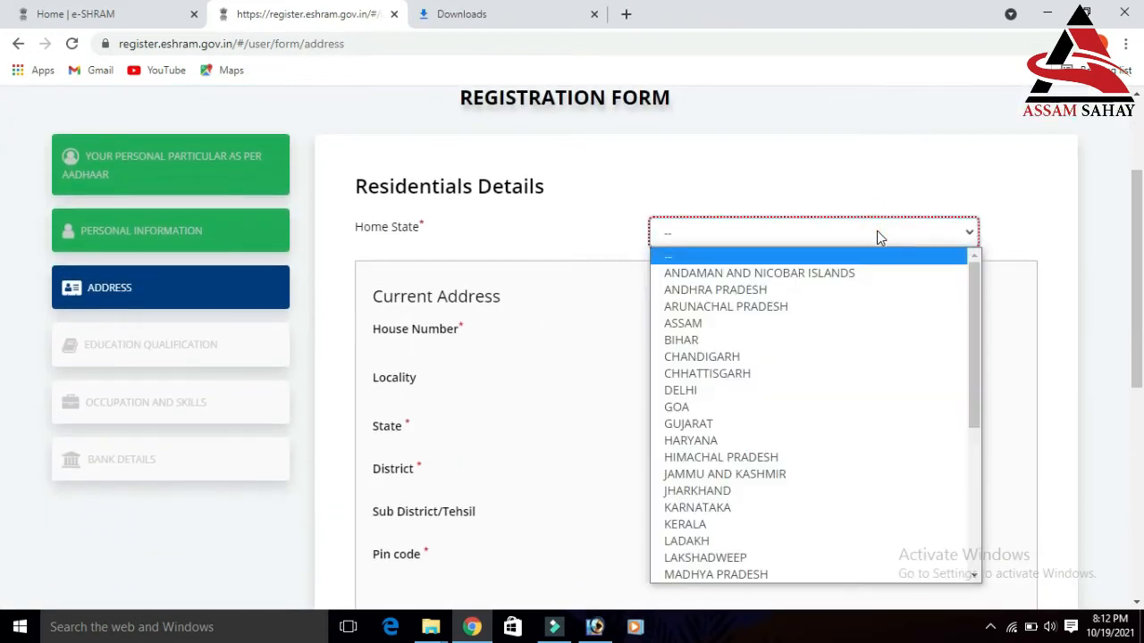
click(705, 324)
scroll(498, 300, down, 1)
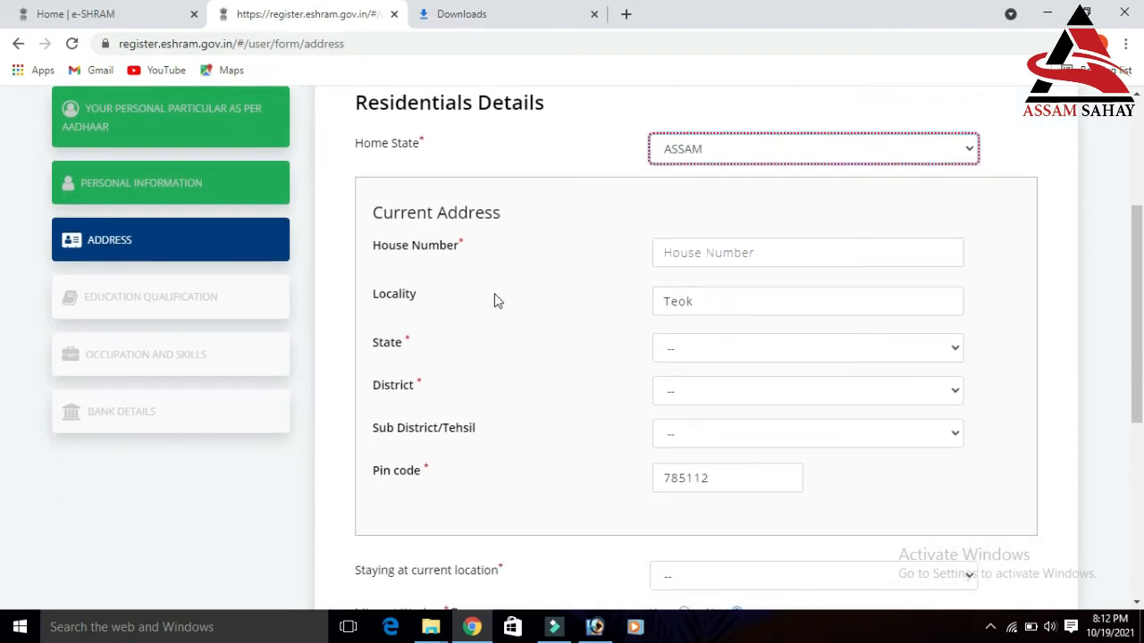
click(764, 252)
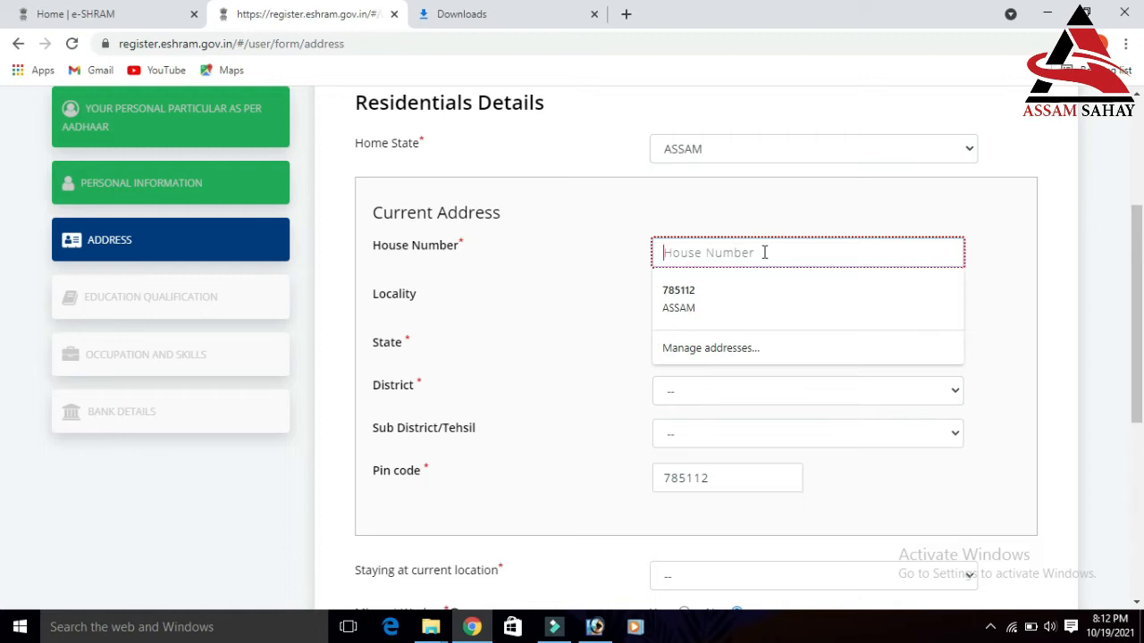
Step: Enter house number 1 and set the current address state to ASSAM
text(102)
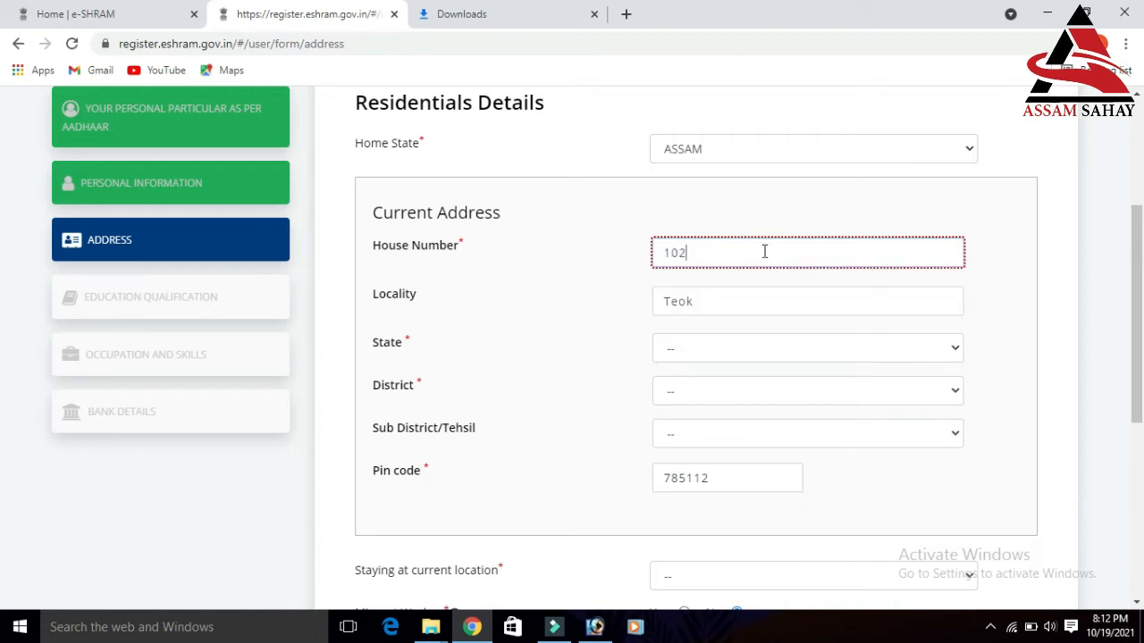
click(734, 348)
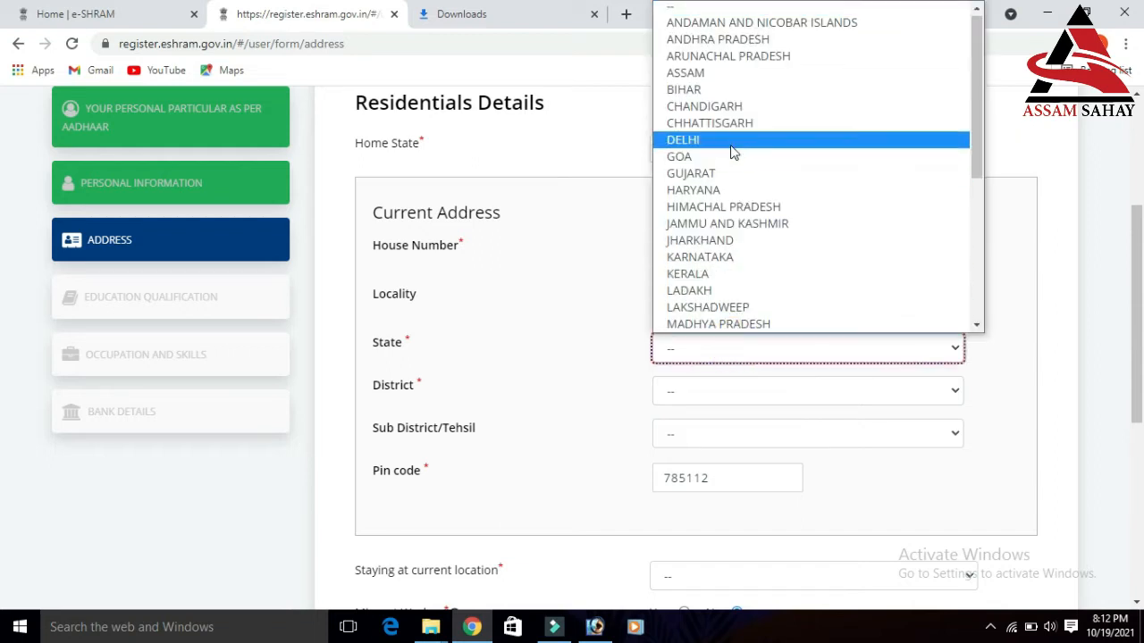
click(738, 76)
scroll(733, 345, down, 1)
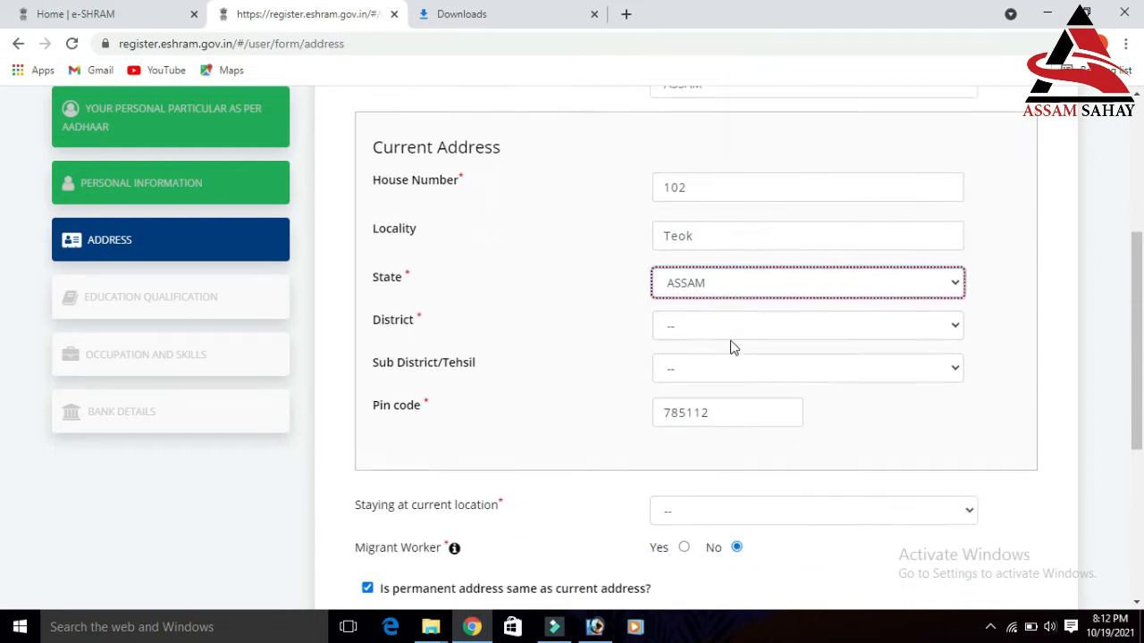
Step: Choose JORHAT as the current address district
click(831, 313)
click(825, 308)
click(908, 307)
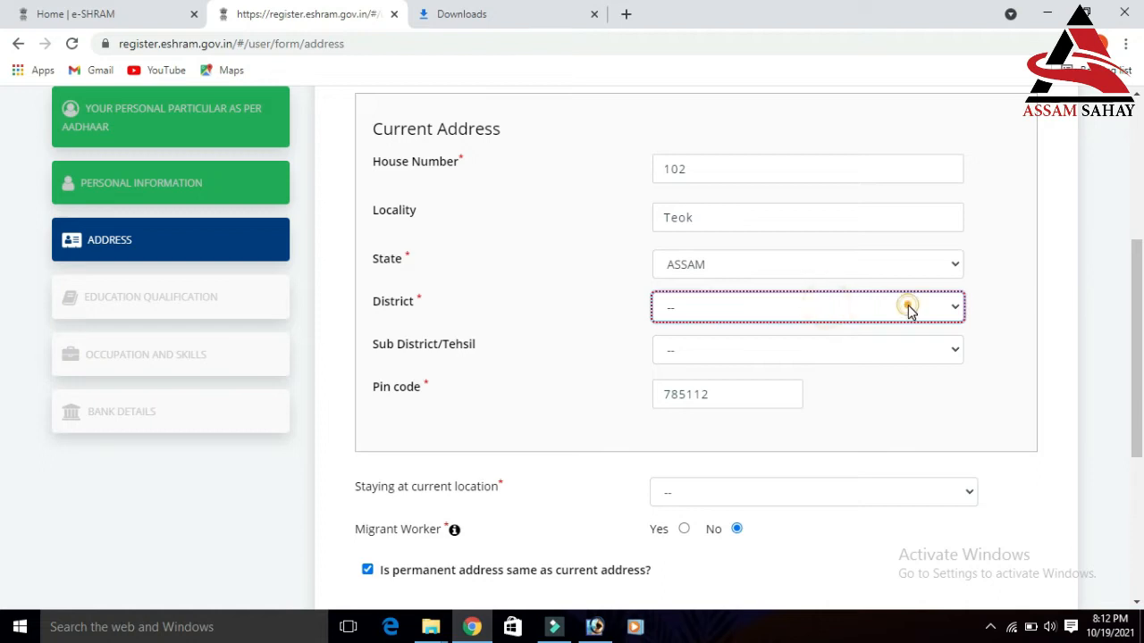
click(908, 305)
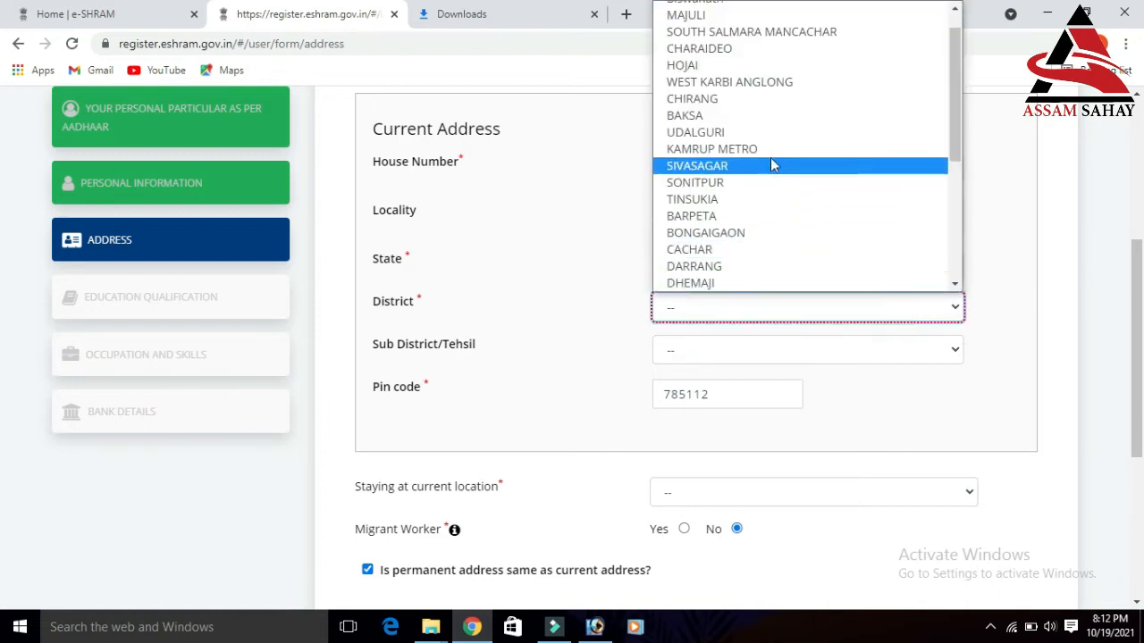
scroll(764, 214, down, 2)
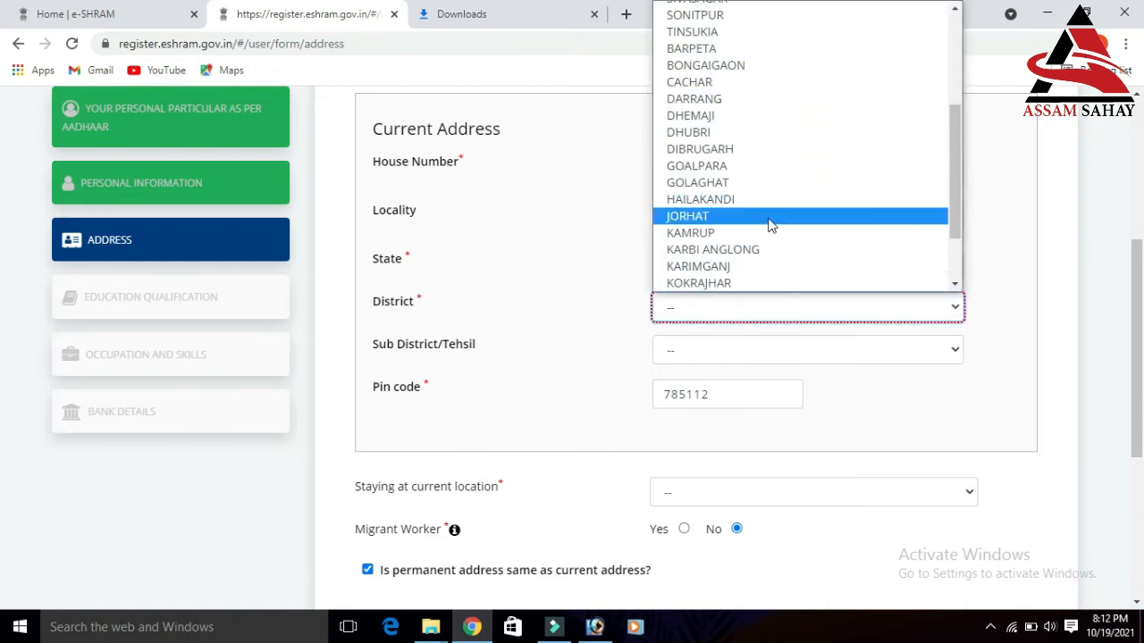
click(715, 216)
Step: Set the sub district/tehsil to Teok
scroll(448, 302, down, 1)
click(949, 265)
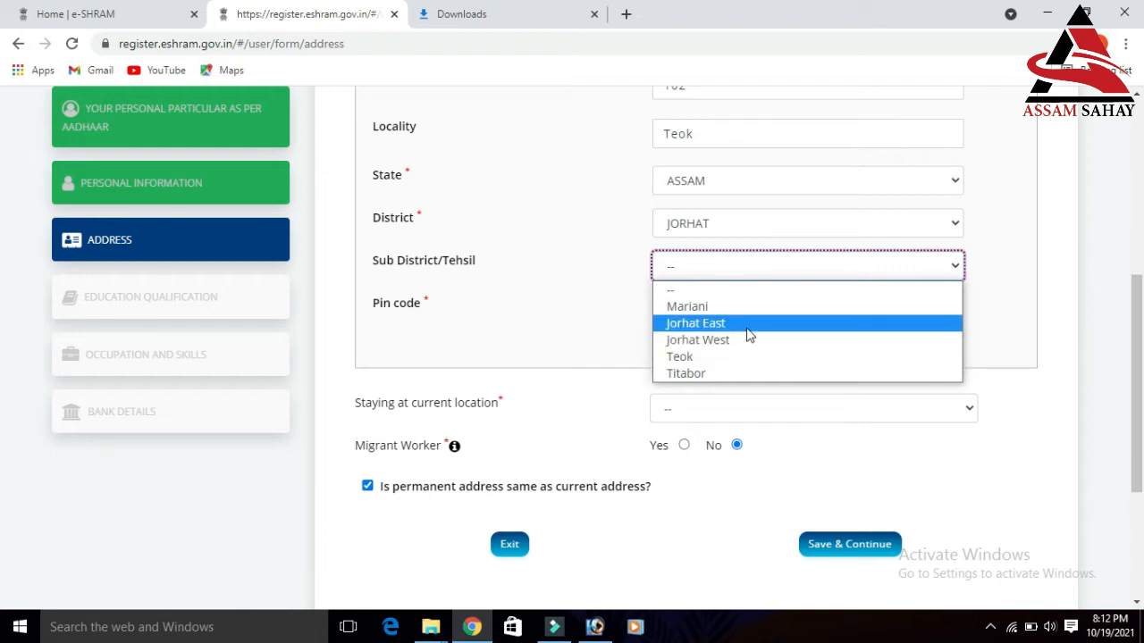
click(709, 358)
scroll(719, 344, down, 3)
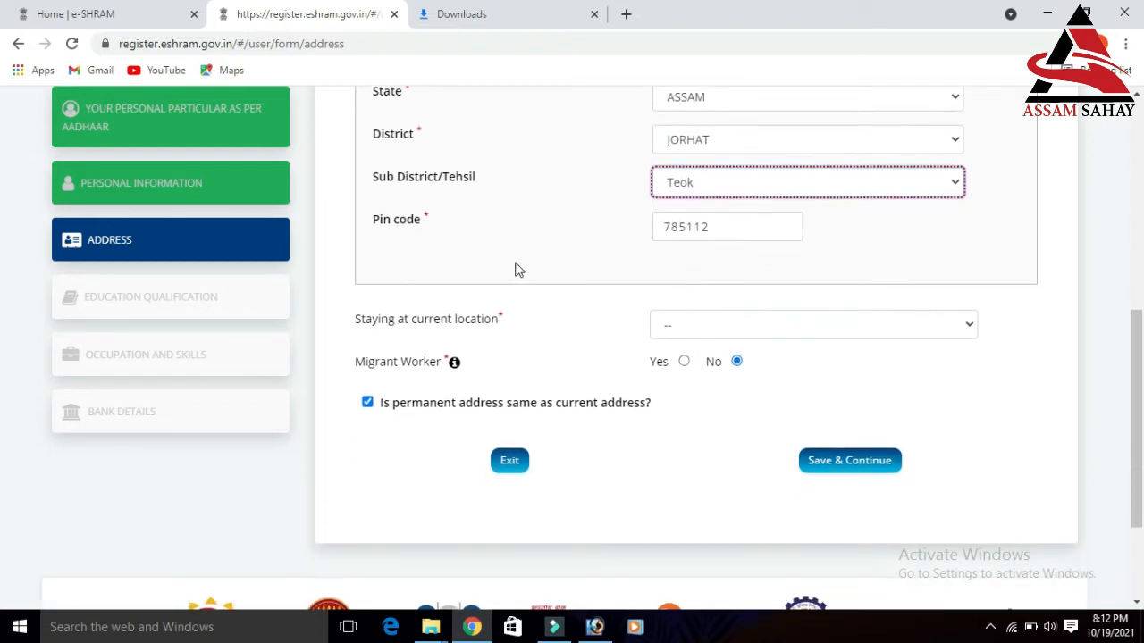
scroll(696, 237, up, 3)
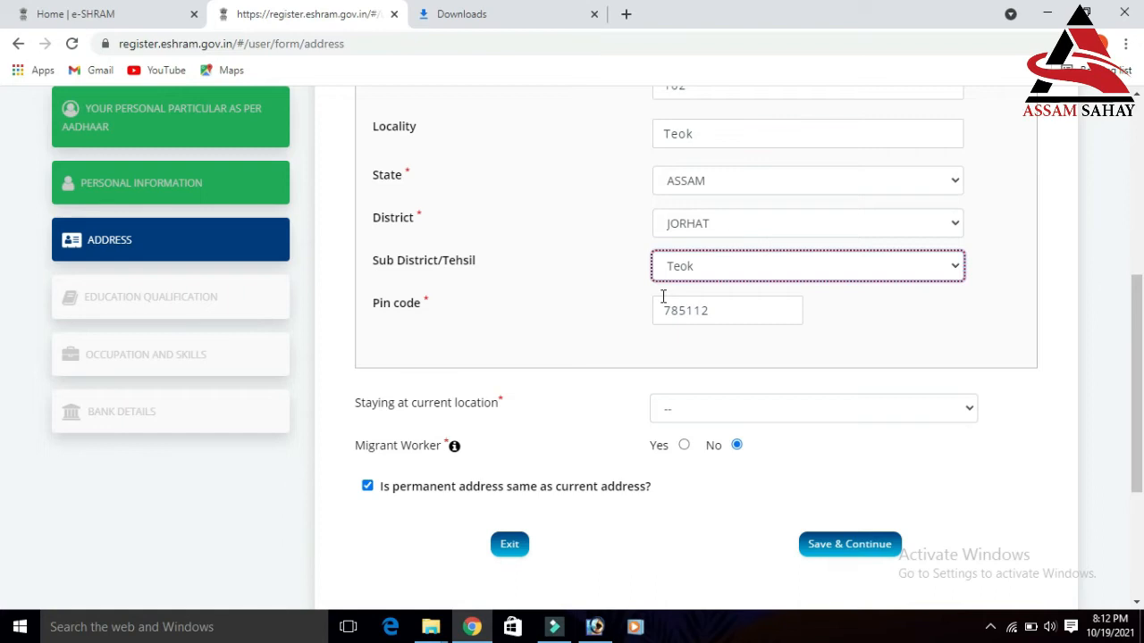
scroll(634, 347, up, 5)
scroll(710, 348, down, 7)
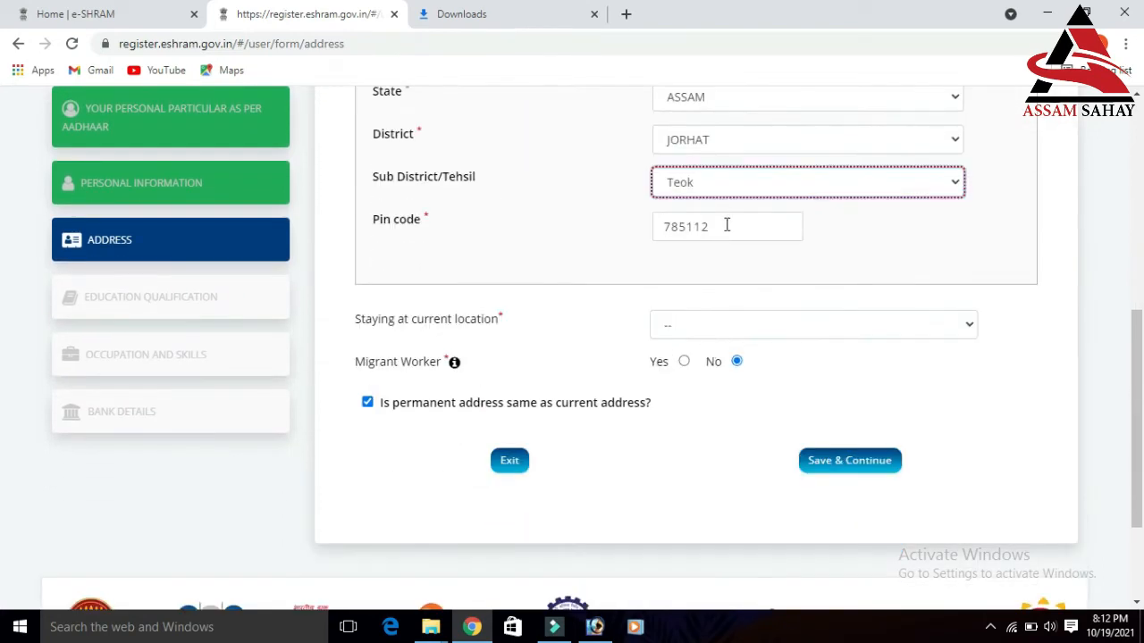
scroll(648, 301, down, 1)
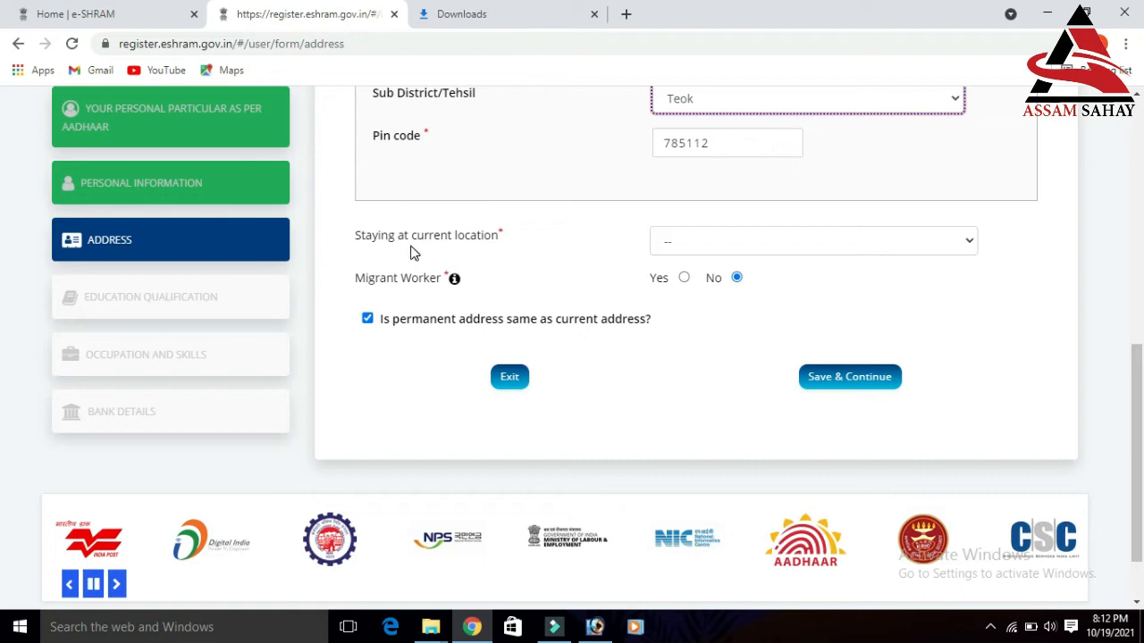
Step: Set Staying at current location to 15-20 years and save the address step
click(802, 245)
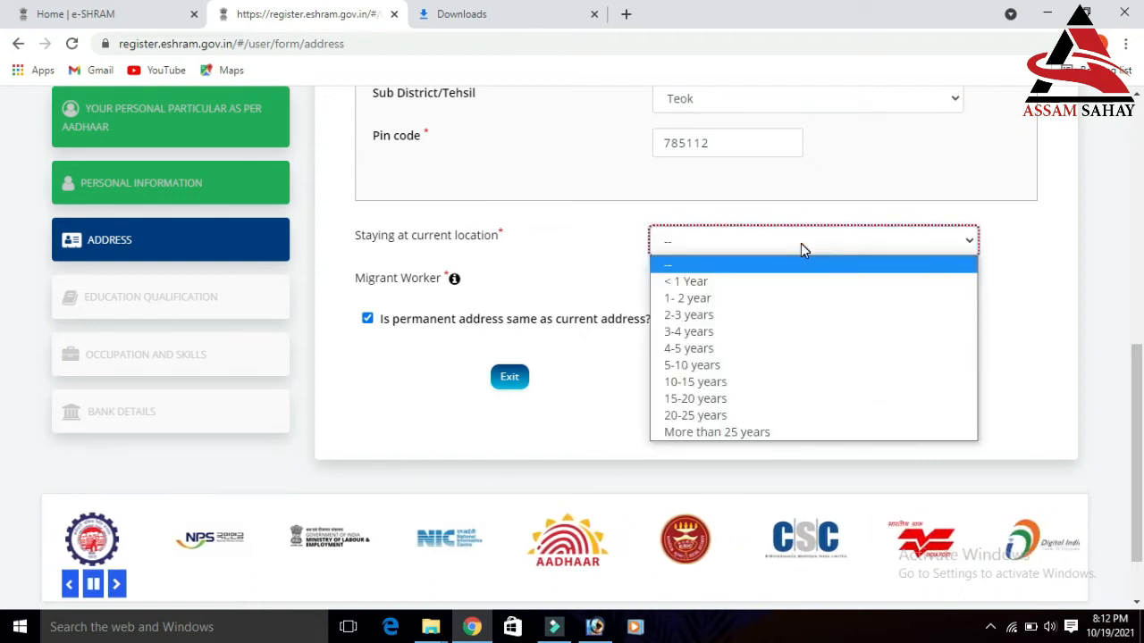
click(801, 243)
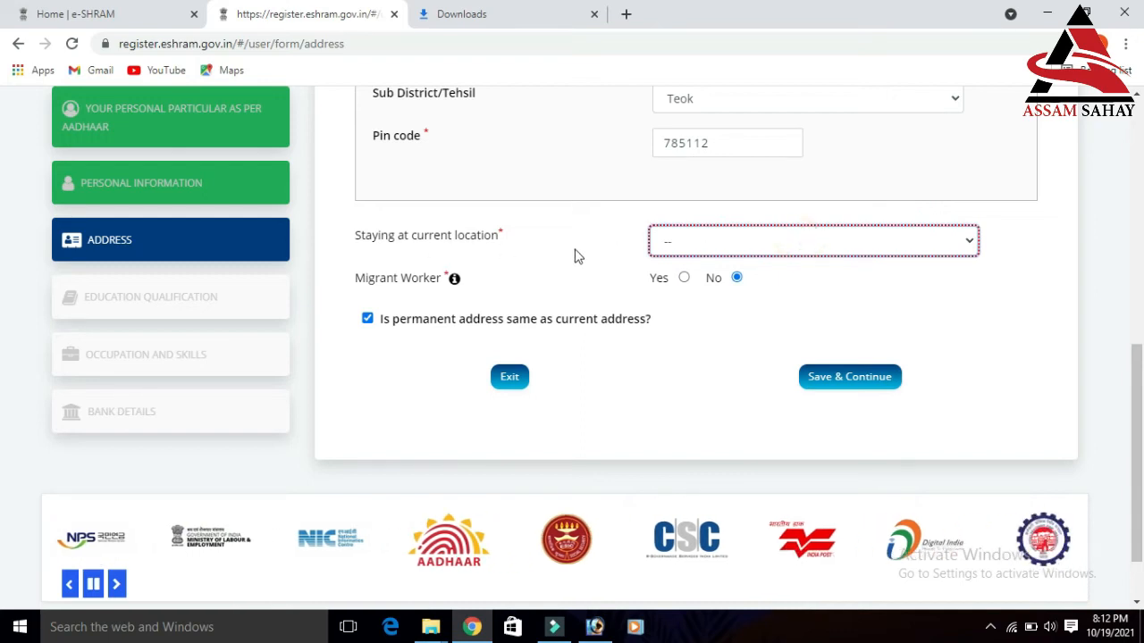
click(821, 246)
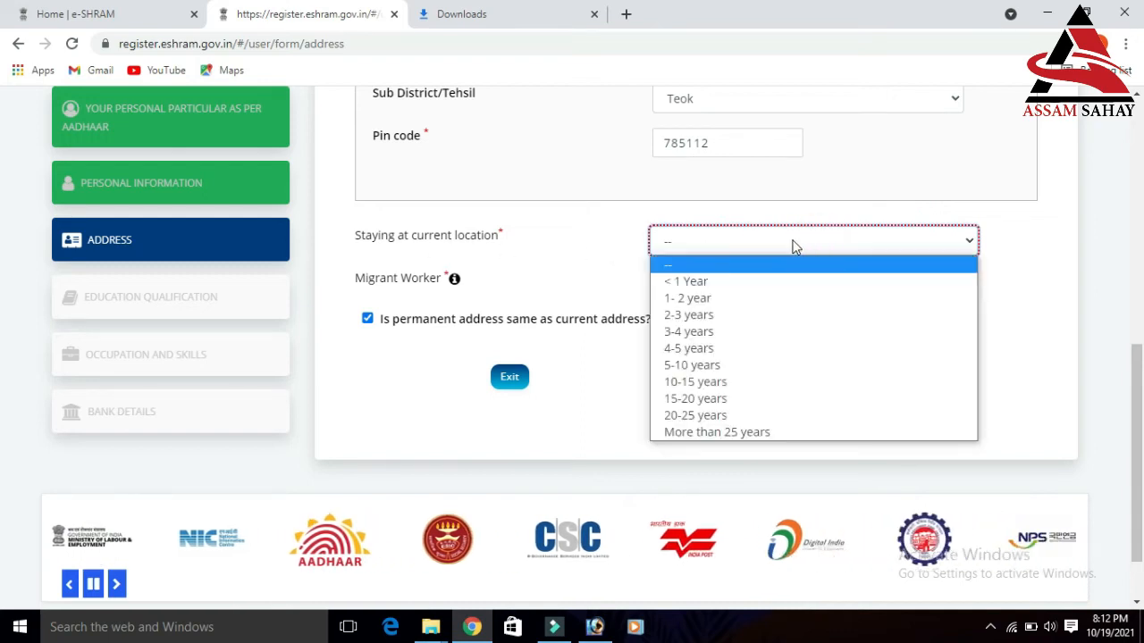
scroll(786, 223, up, 3)
scroll(777, 286, down, 3)
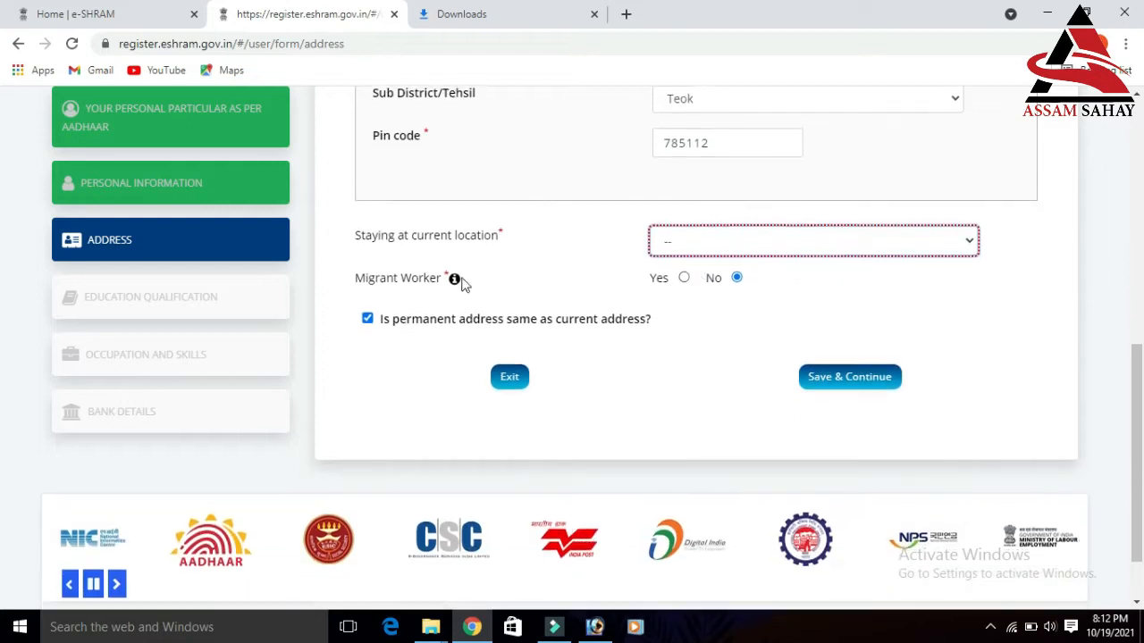
click(881, 248)
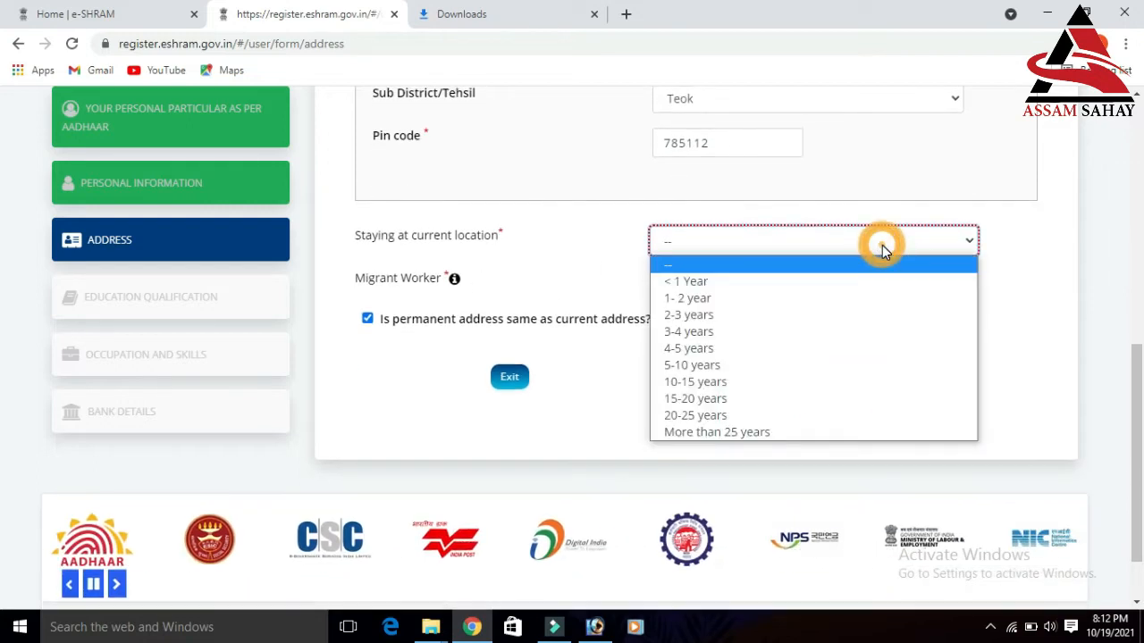
click(725, 398)
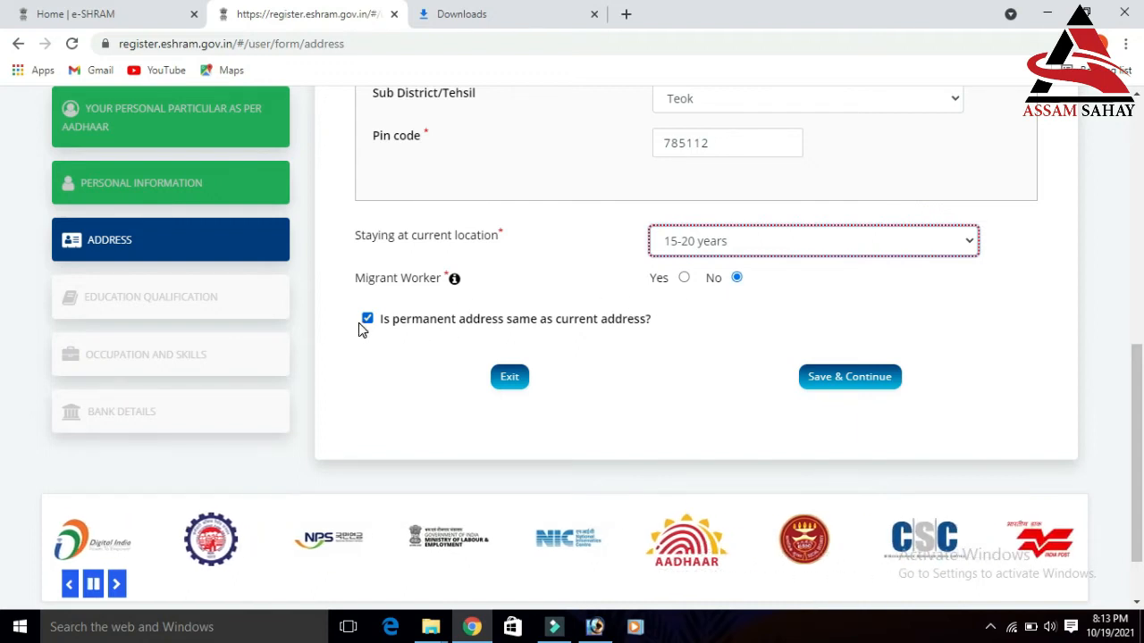
click(811, 383)
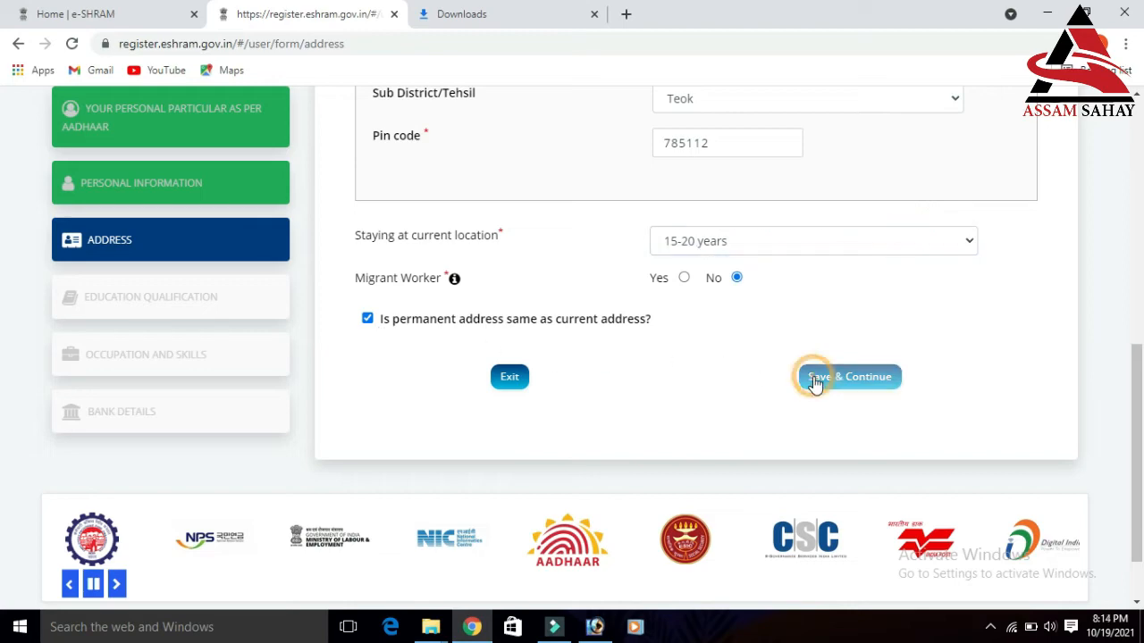
Step: Check the Higher Secondary education, 10000 & Below income slab and attached certificates, then save
scroll(600, 369, down, 2)
scroll(600, 370, up, 1)
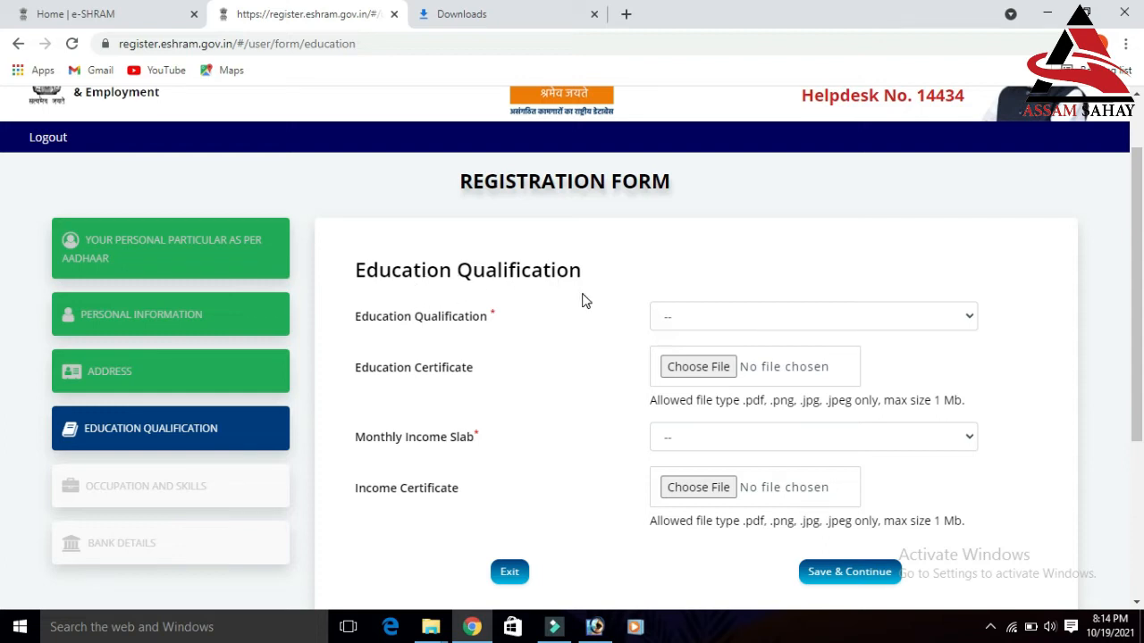
scroll(582, 299, down, 1)
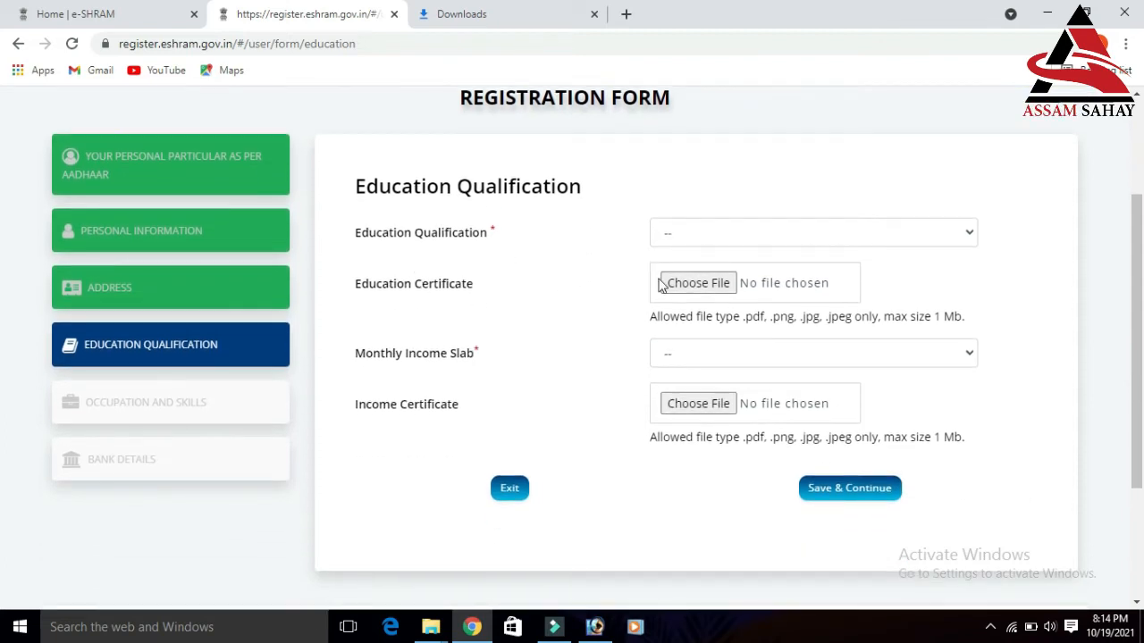
scroll(625, 289, down, 2)
scroll(563, 294, up, 1)
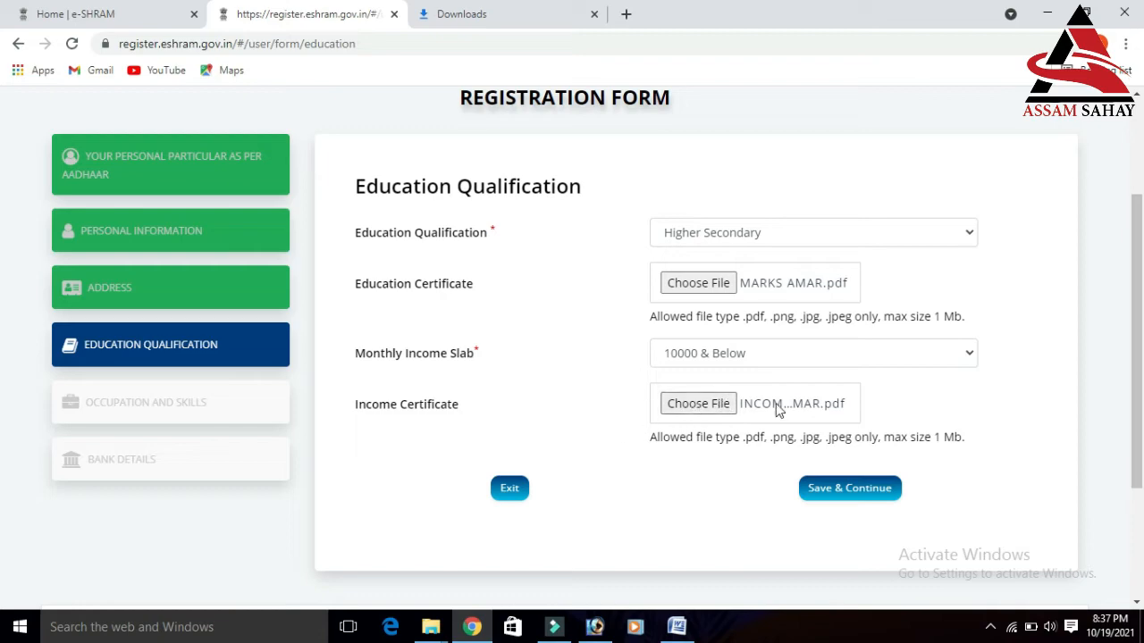
scroll(778, 411, up, 3)
scroll(720, 214, down, 1)
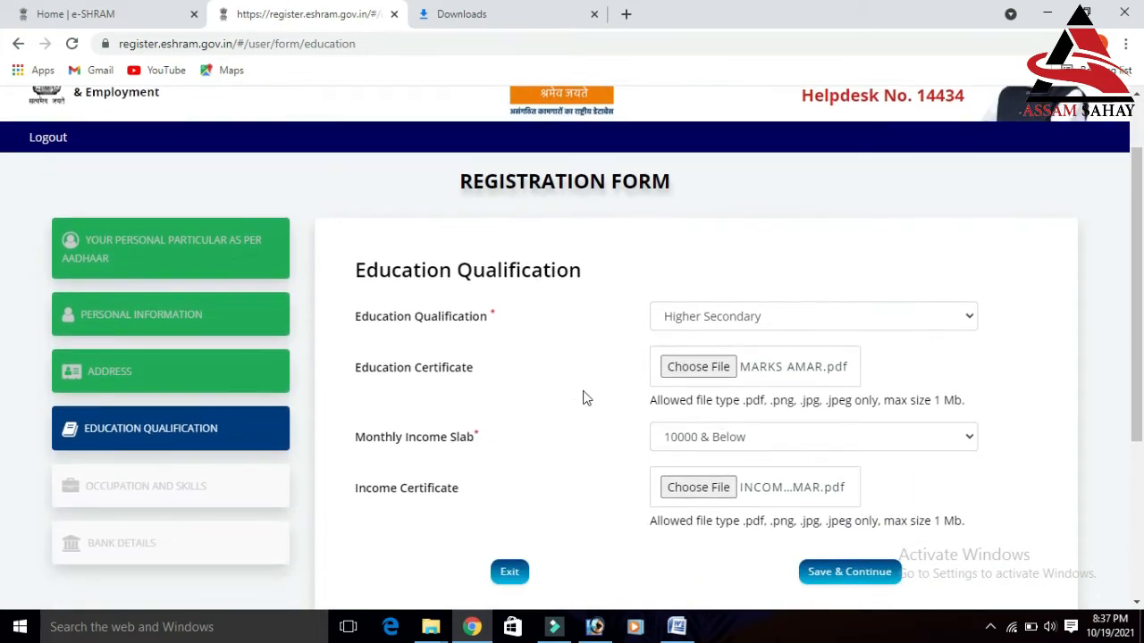
scroll(735, 375, down, 1)
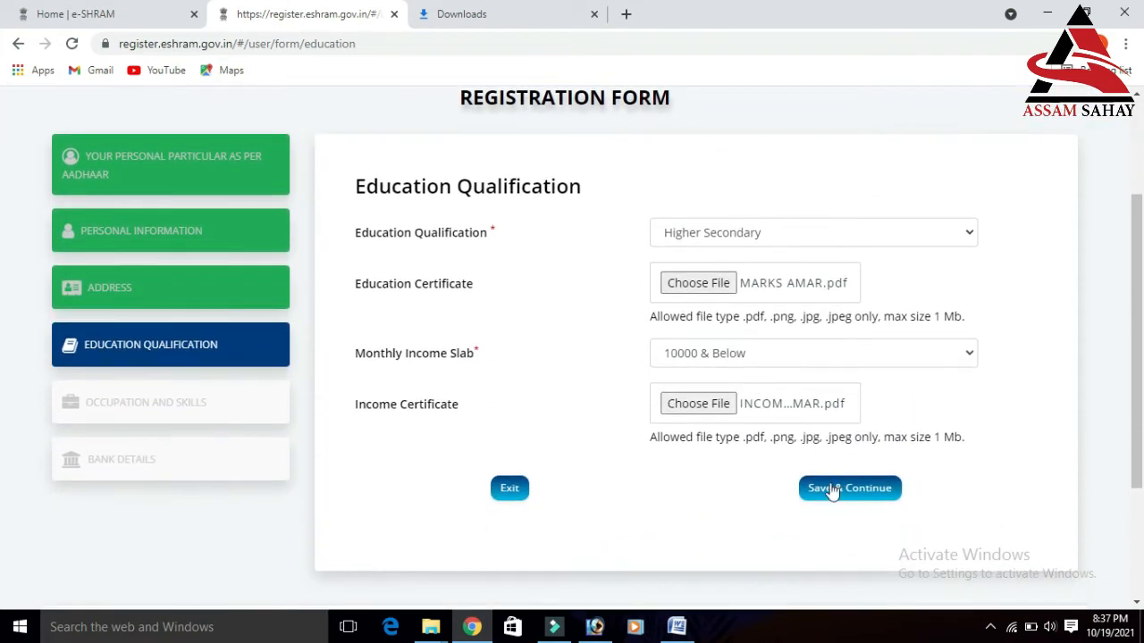
click(832, 492)
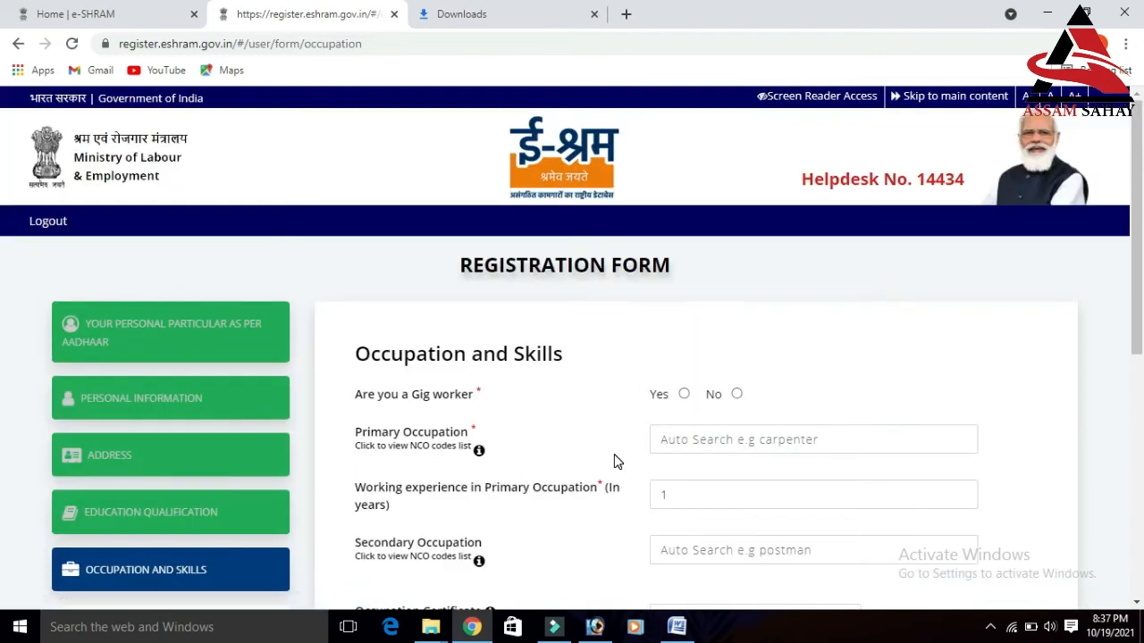
Step: Enter SELF EMPLOYED as the primary occupation
scroll(580, 438, down, 2)
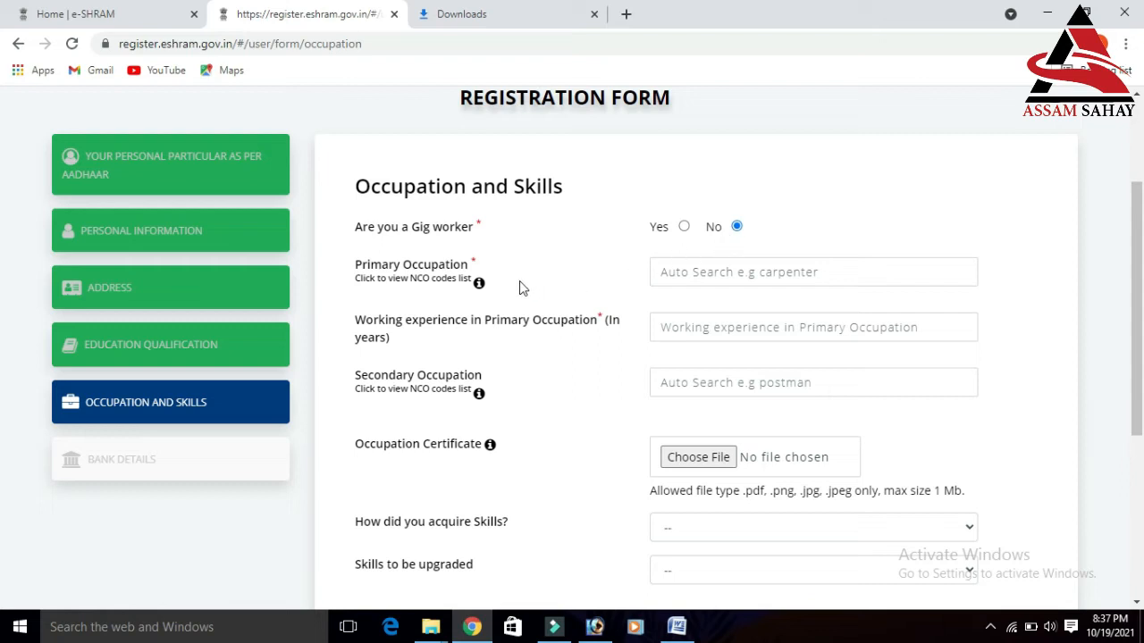
click(697, 277)
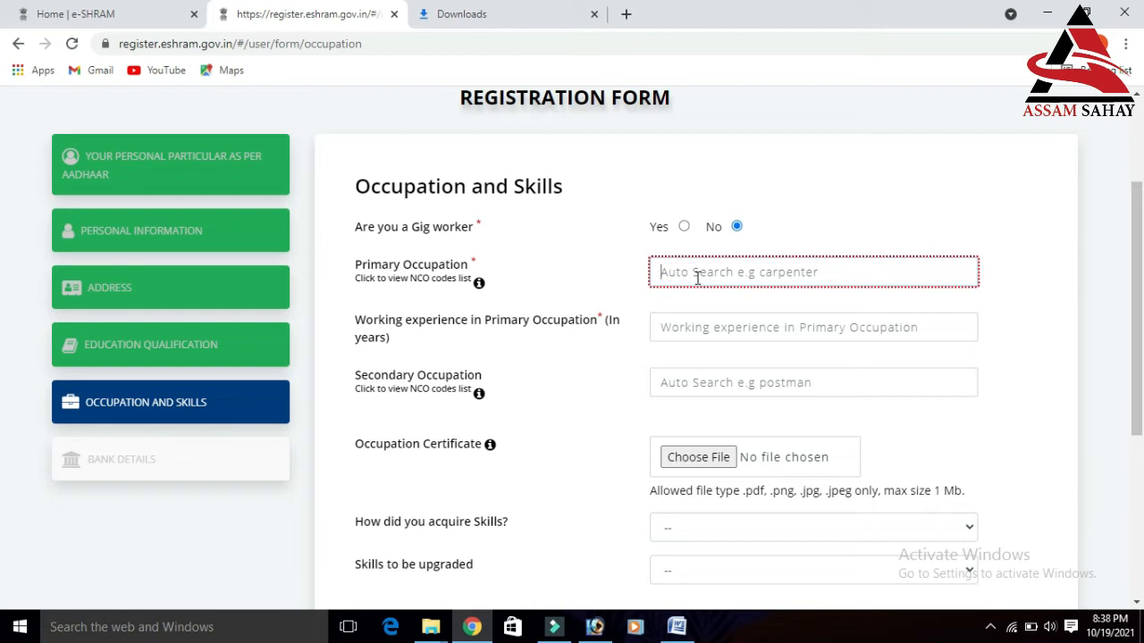
text(SELF EMPLOYED)
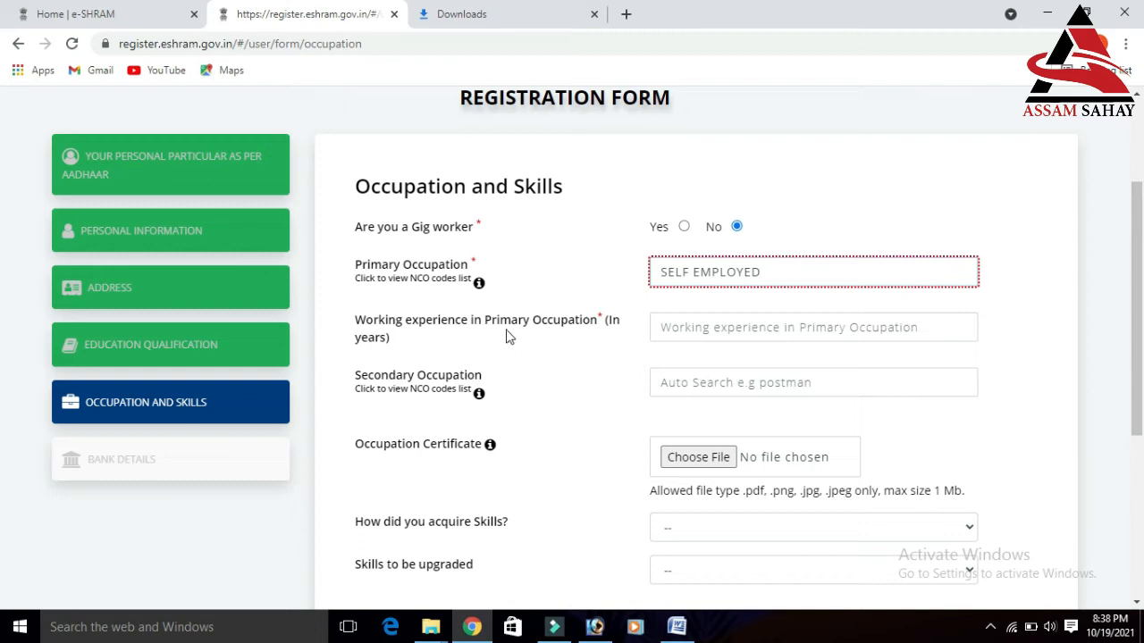
Step: Set working experience to 1 year and move on to the secondary occupation
click(673, 324)
text(1)
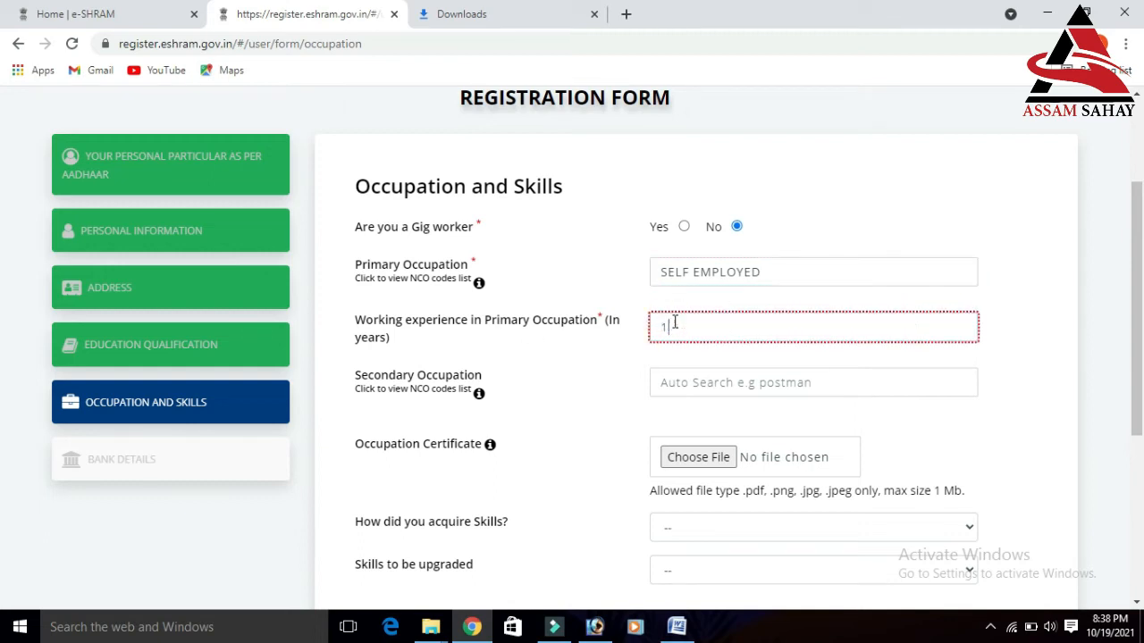
key(BackSpace)
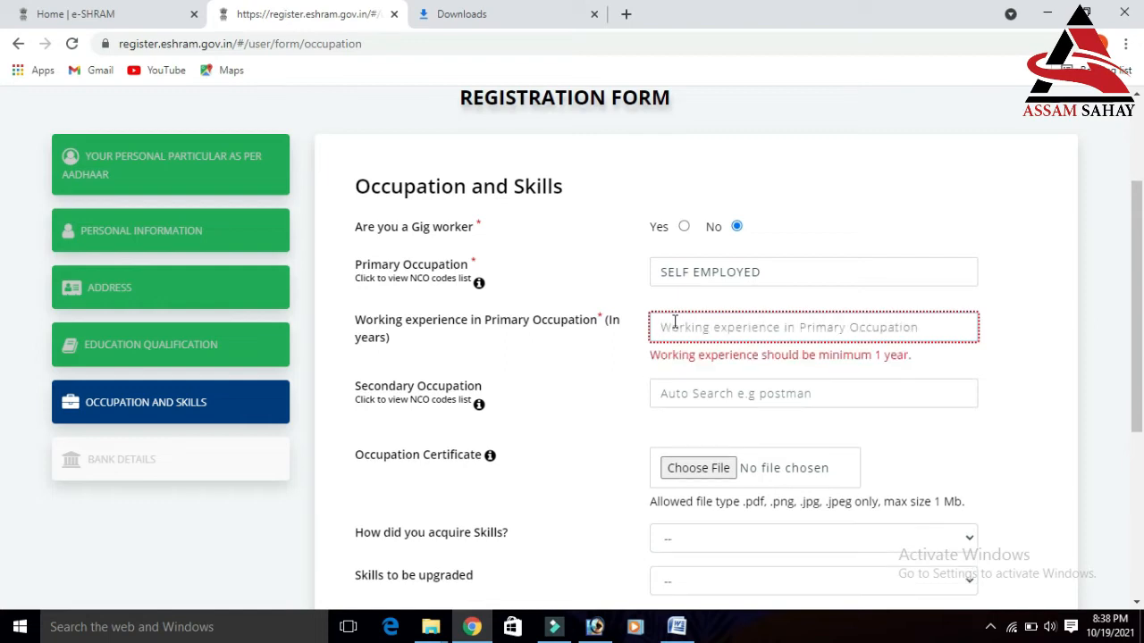
text(1)
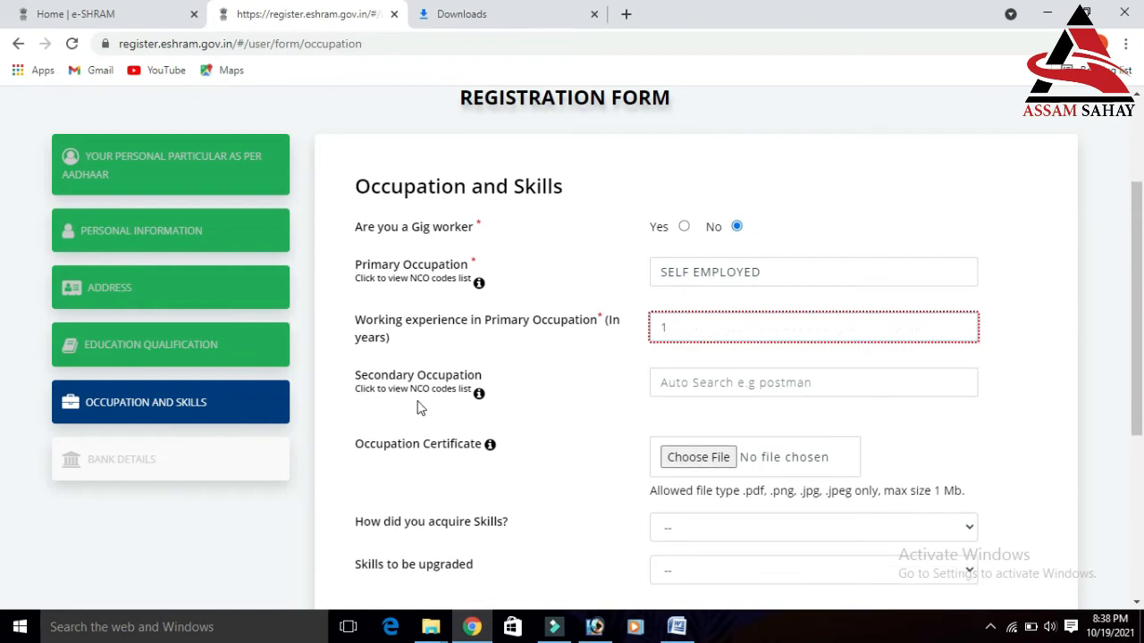
click(689, 387)
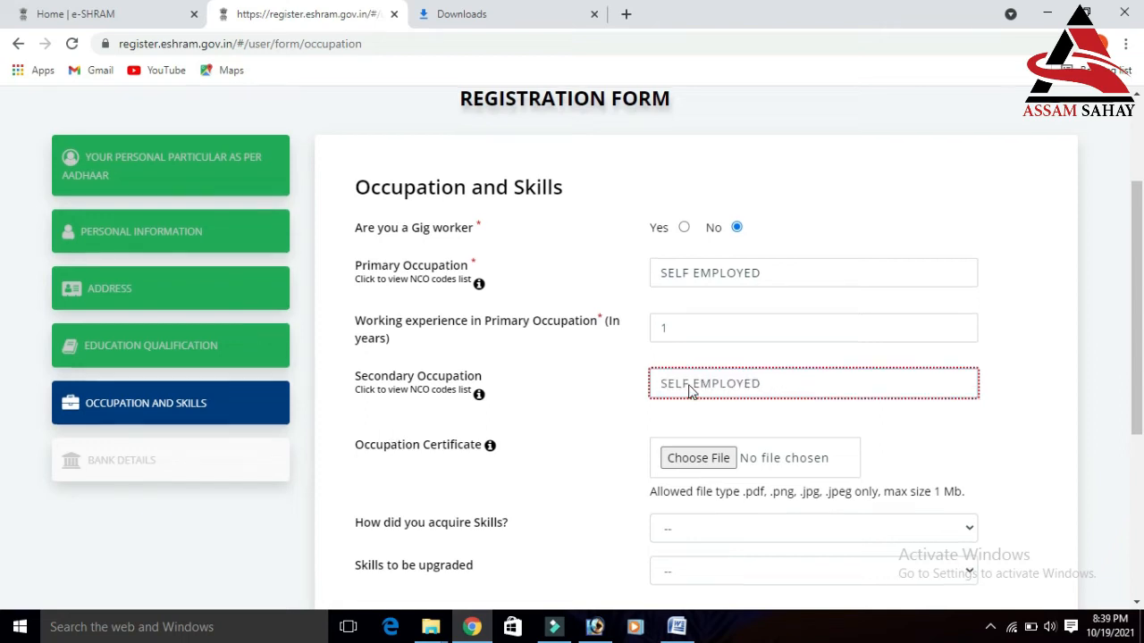
scroll(672, 389, up, 1)
scroll(684, 383, down, 1)
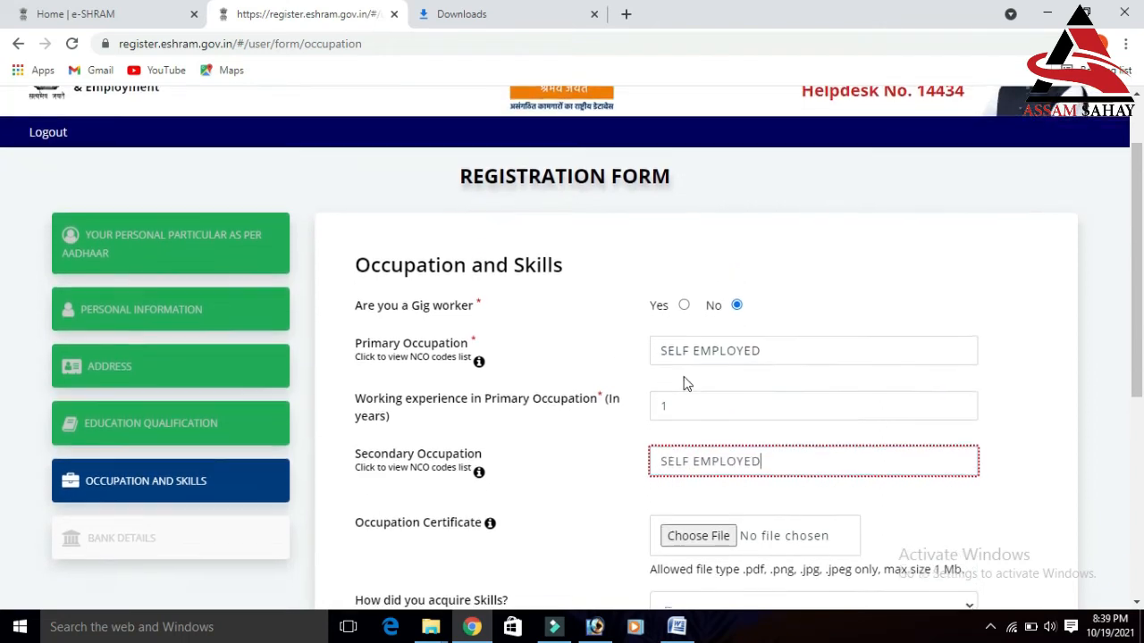
scroll(608, 396, up, 1)
scroll(557, 430, down, 1)
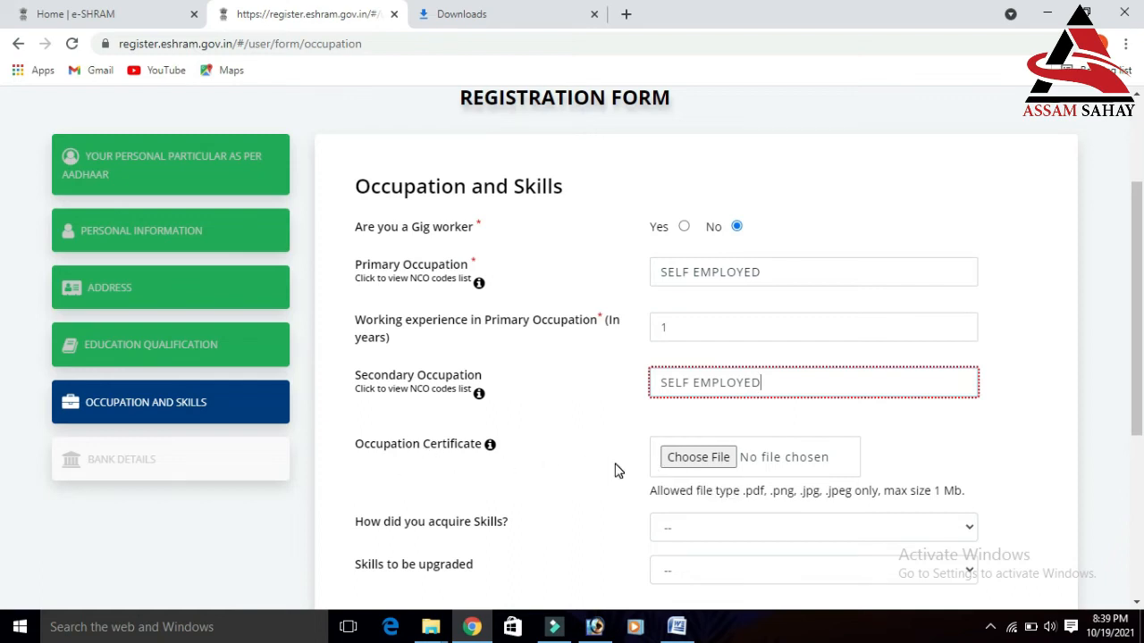
scroll(675, 482, down, 1)
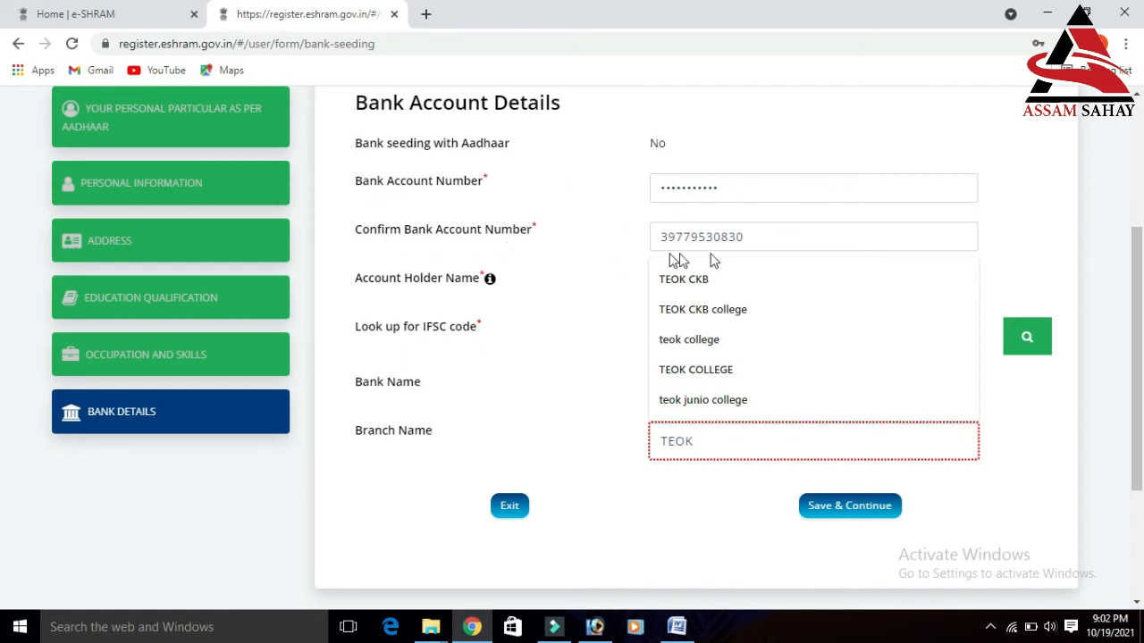
Step: Dismiss the branch-name suggestions after choosing TEOK on the bank details form
click(554, 273)
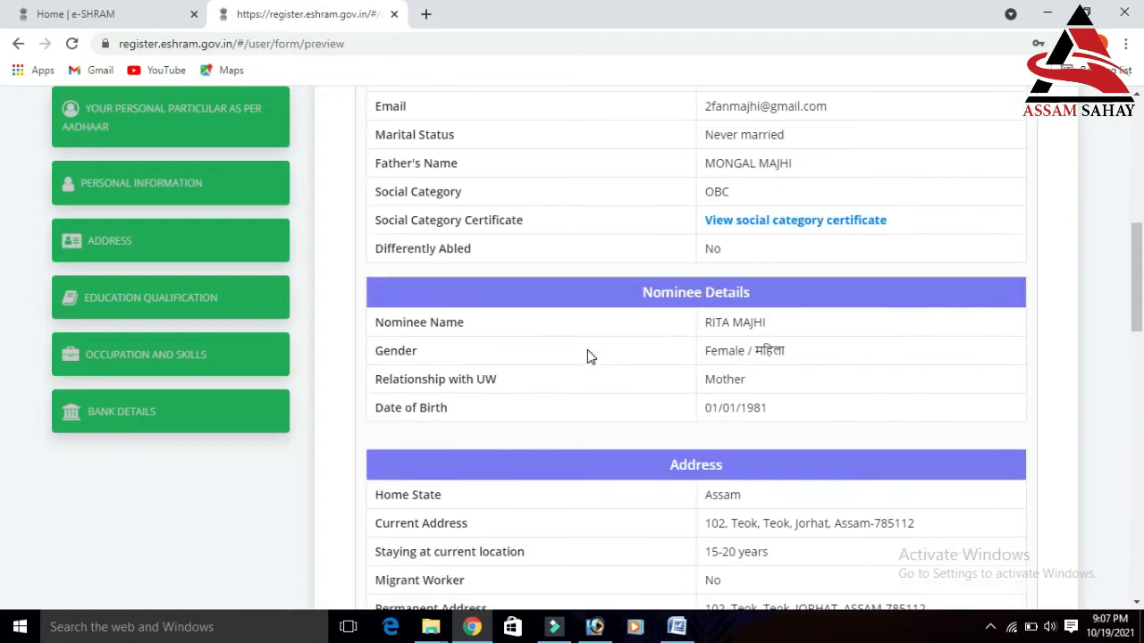
Step: Review the registration preview and accept the self-declaration undertaking
scroll(587, 350, up, 3)
scroll(587, 350, up, 3)
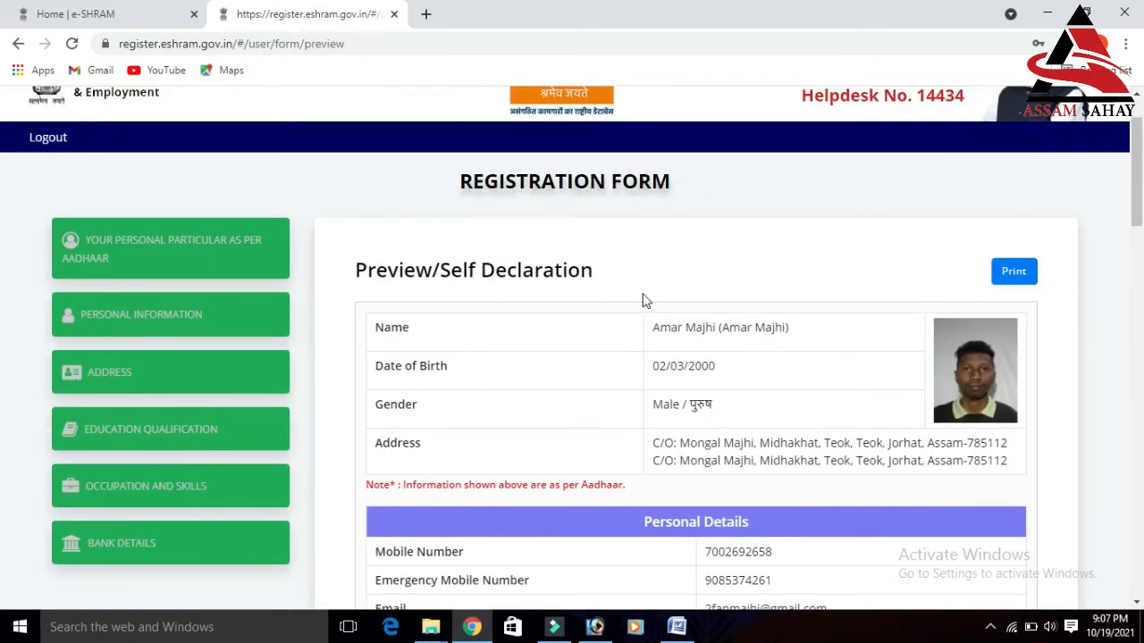
scroll(652, 300, down, 3)
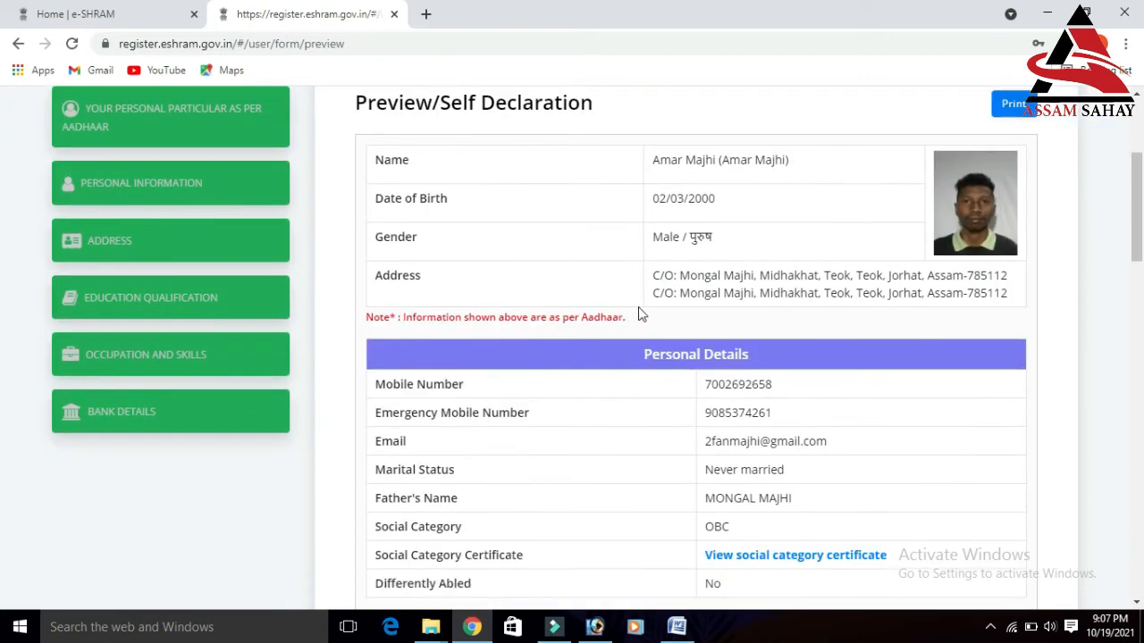
scroll(649, 343, up, 1)
scroll(638, 402, down, 2)
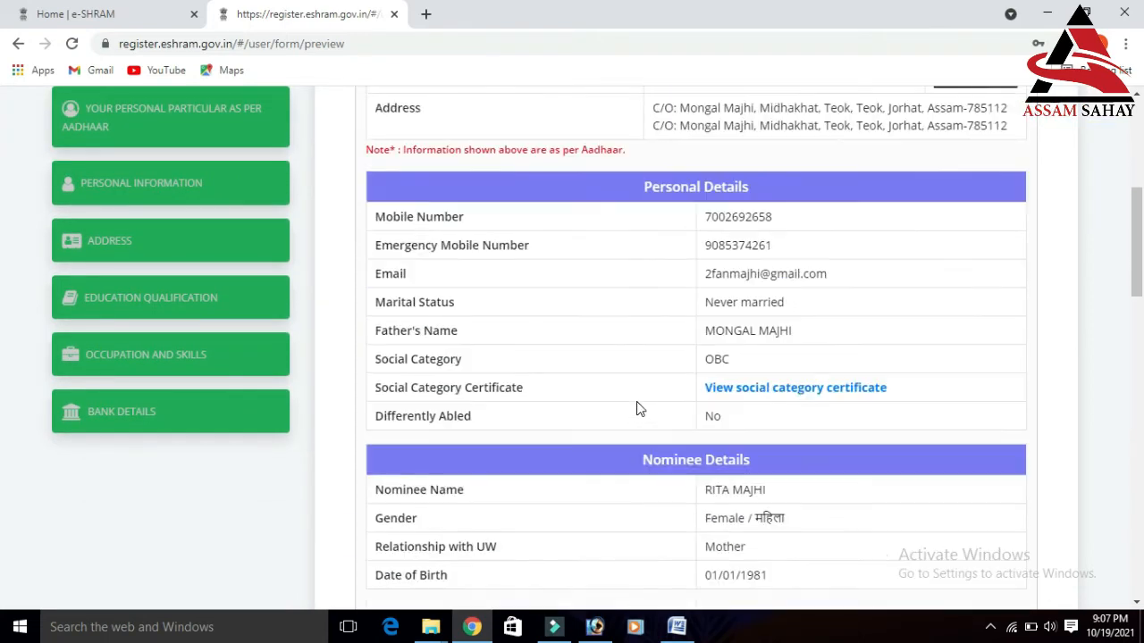
scroll(638, 408, down, 3)
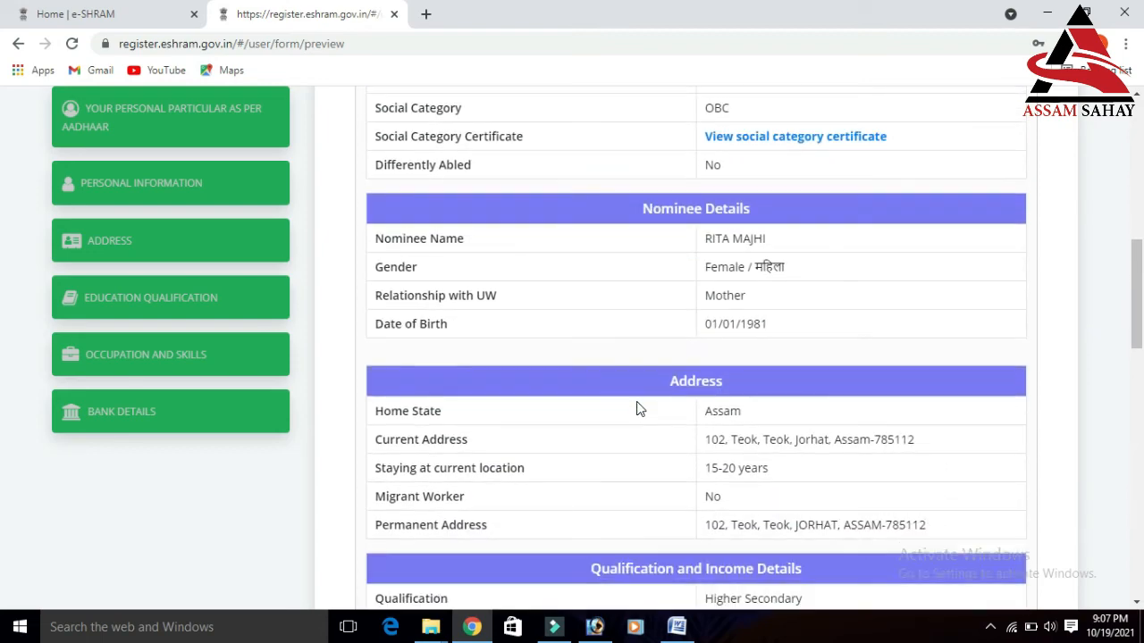
scroll(638, 408, down, 12)
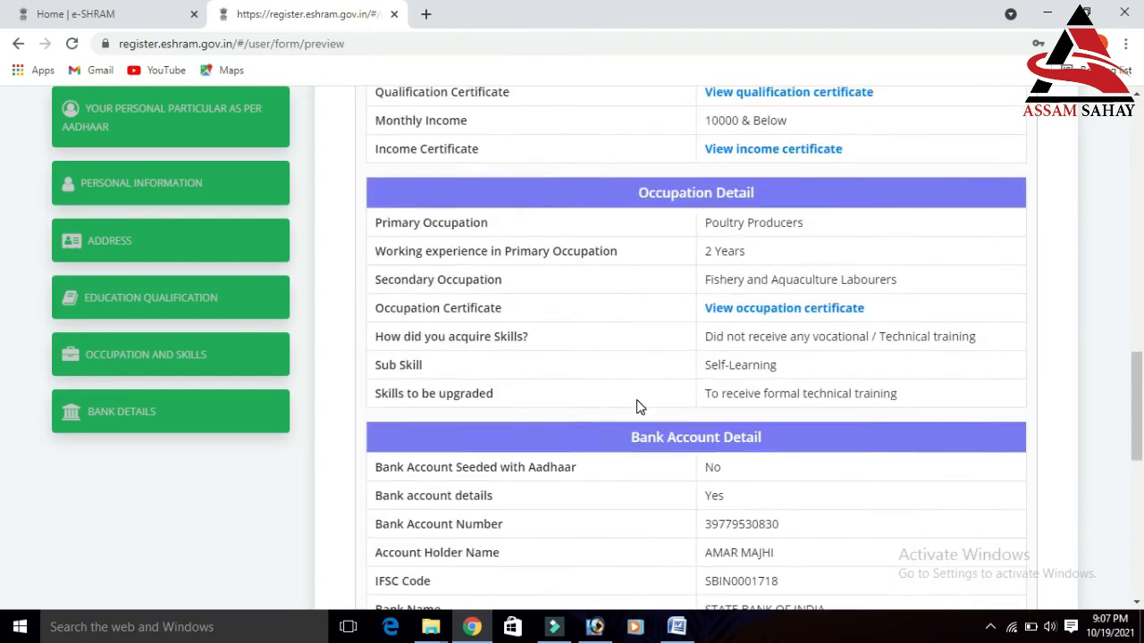
scroll(637, 407, down, 2)
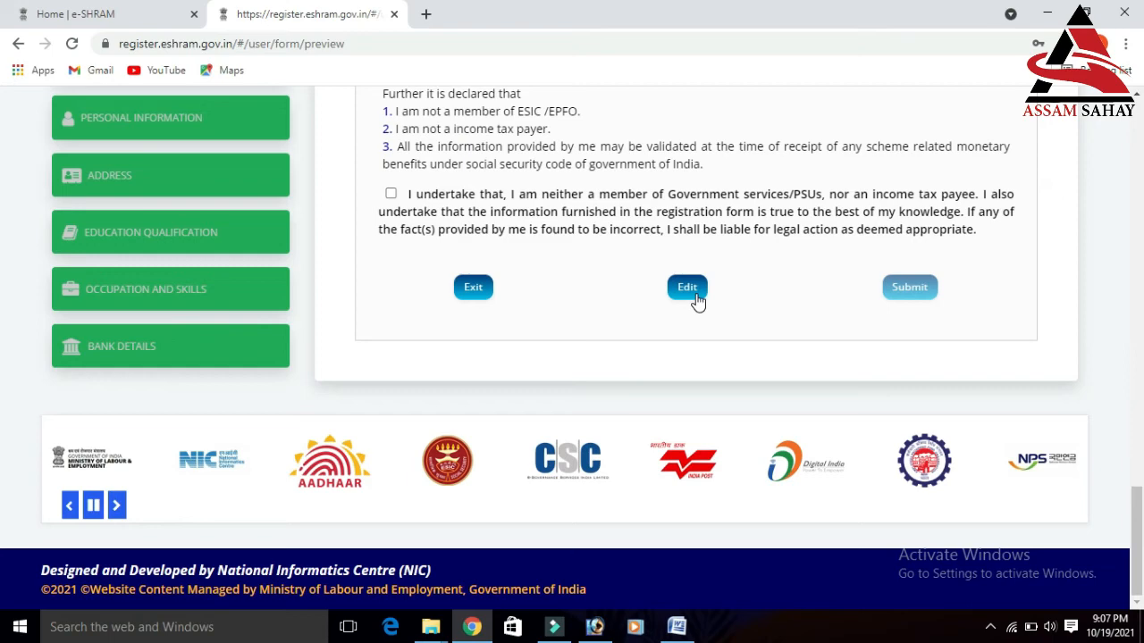
scroll(692, 303, up, 8)
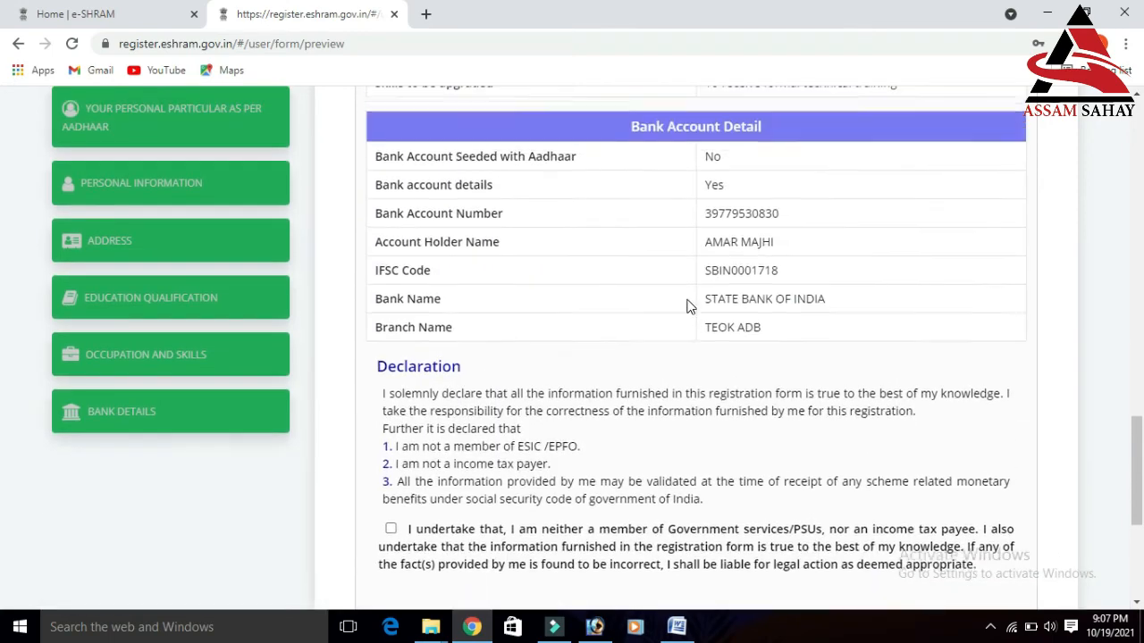
scroll(690, 322, down, 3)
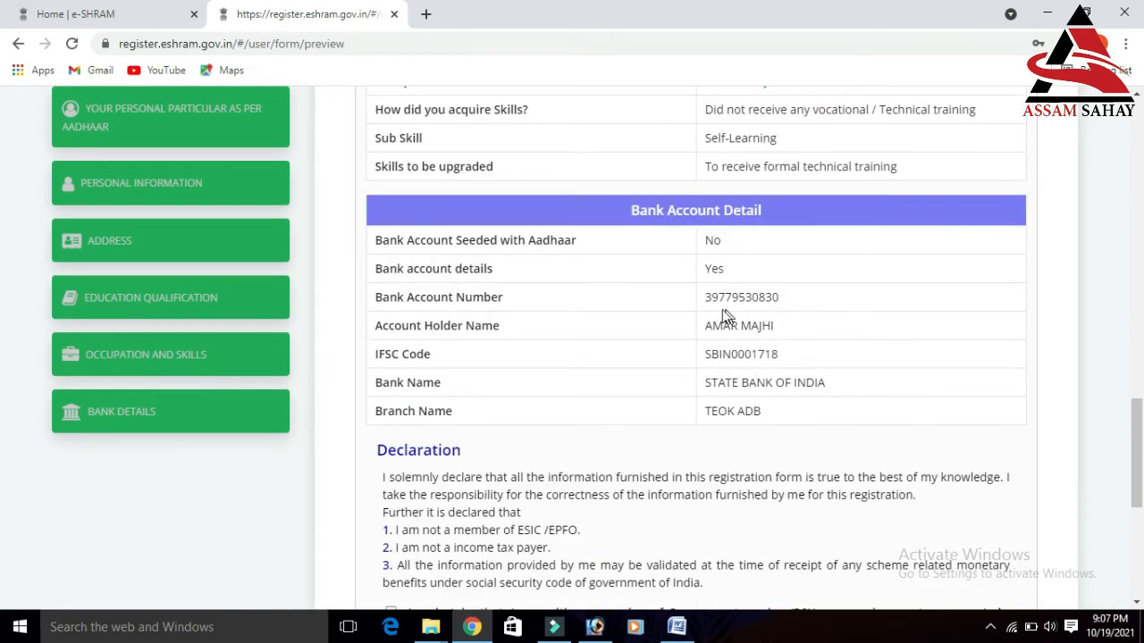
scroll(651, 393, down, 2)
scroll(644, 382, up, 4)
scroll(644, 382, down, 6)
click(390, 277)
Step: Recheck the preview details and submit the registration
scroll(399, 357, up, 2)
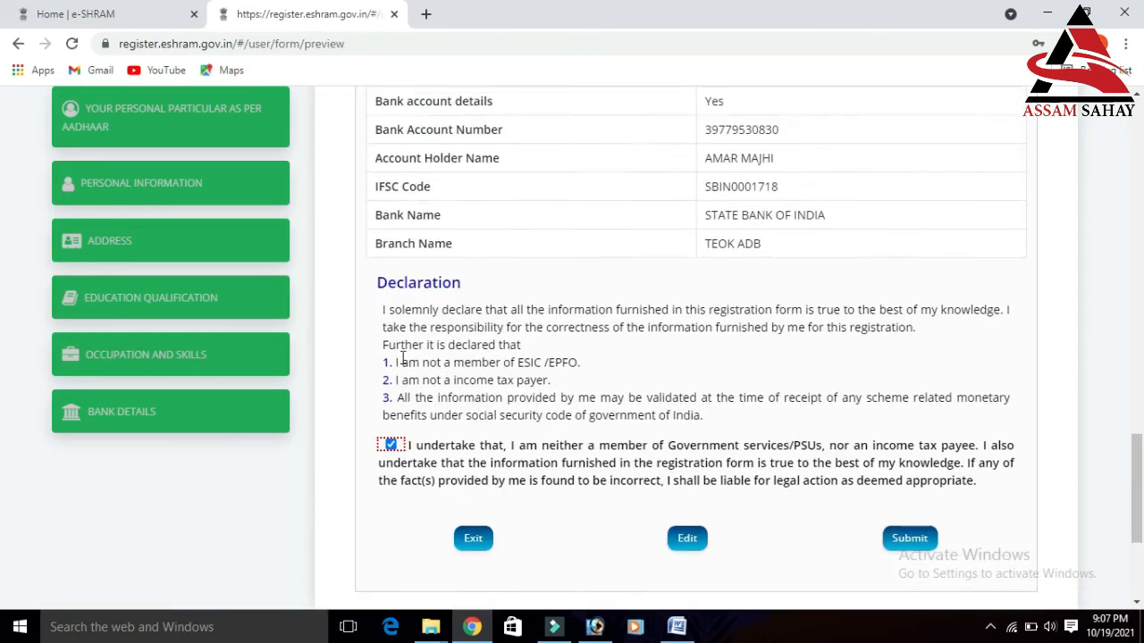
scroll(796, 482, up, 10)
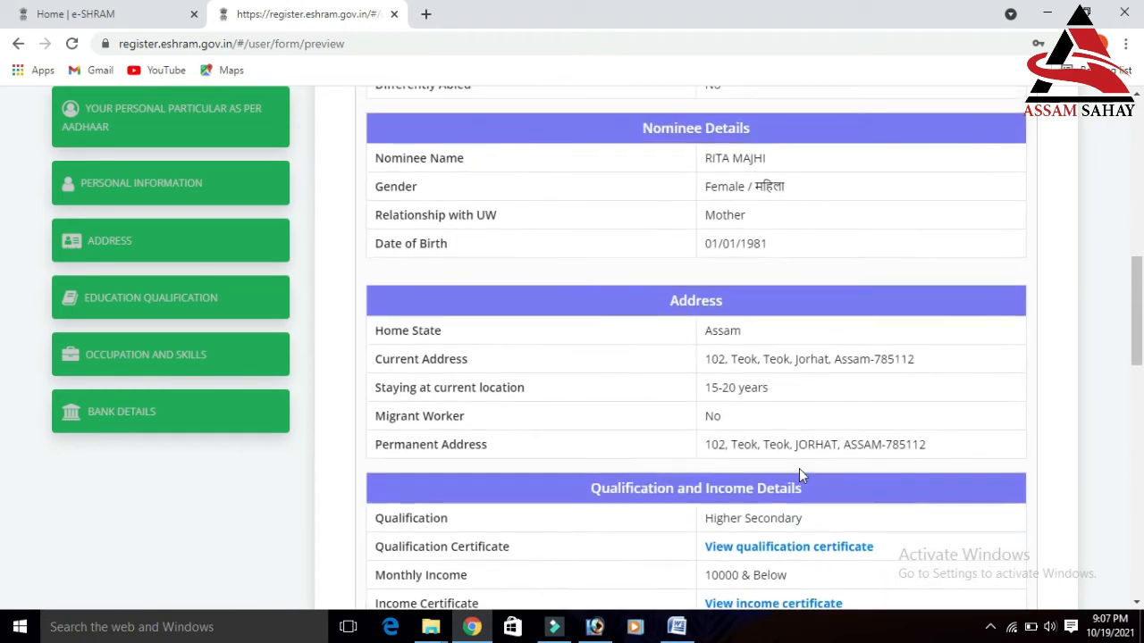
scroll(799, 468, up, 8)
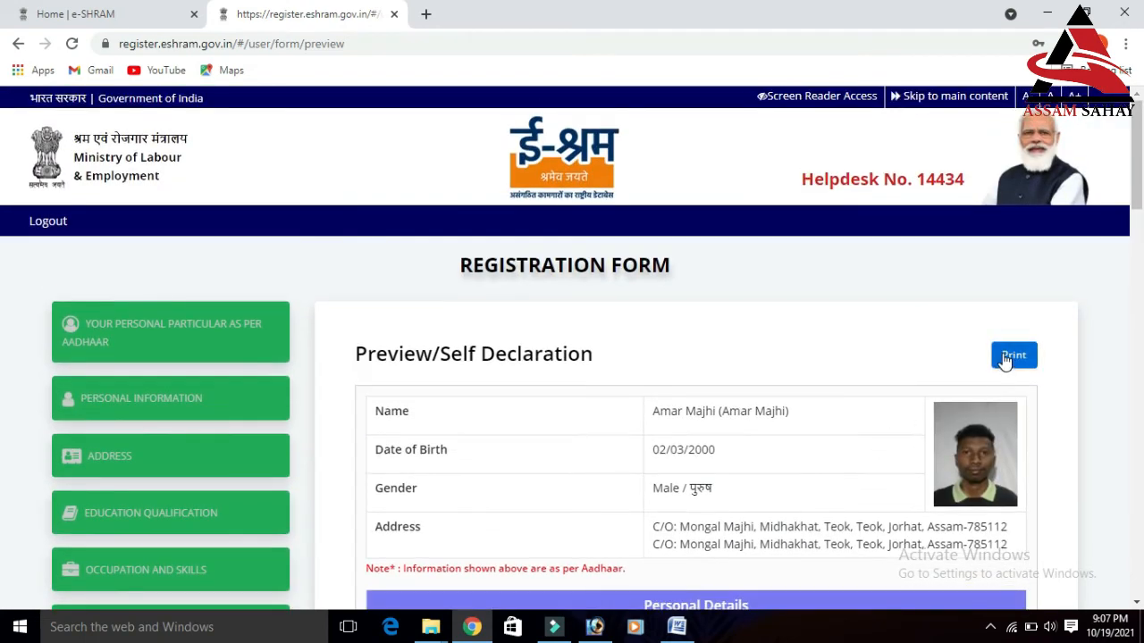
scroll(862, 423, down, 1)
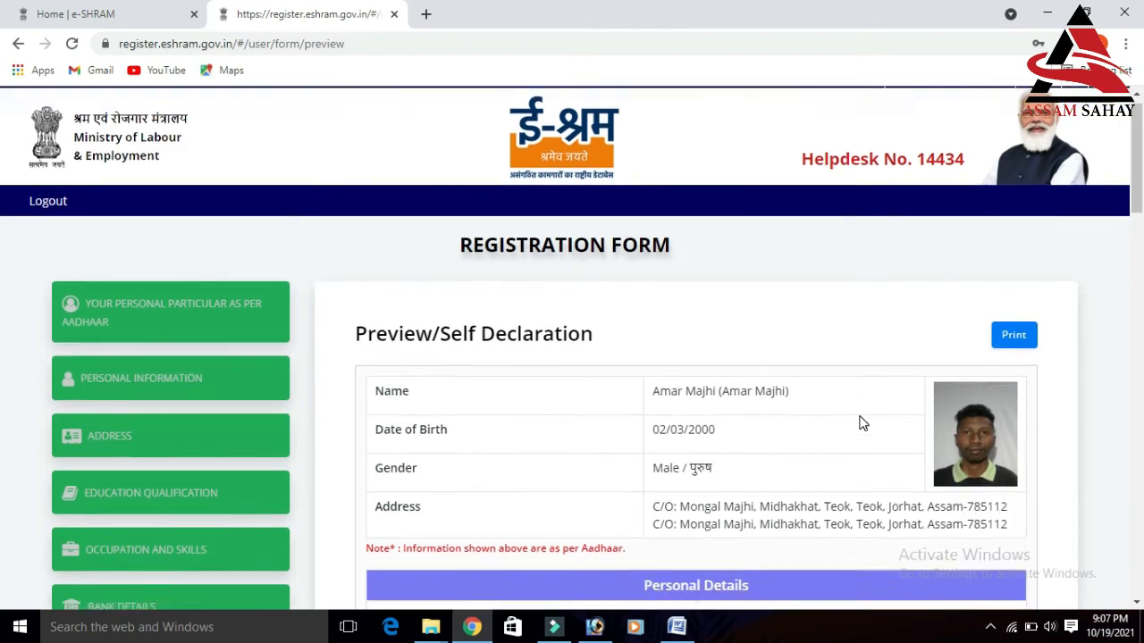
scroll(862, 422, down, 16)
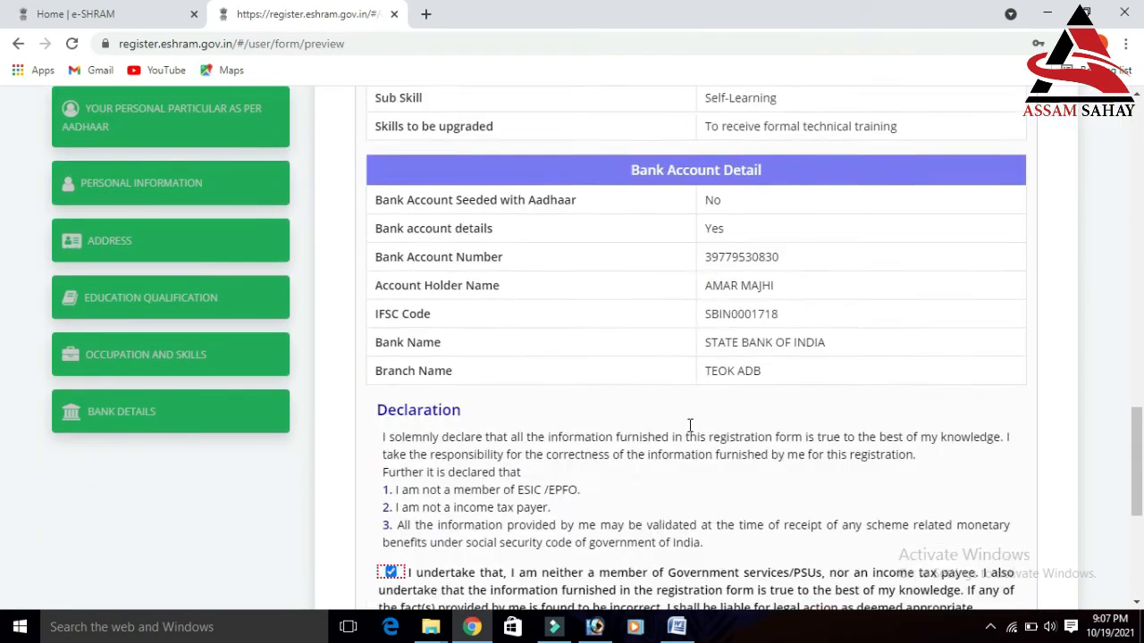
scroll(690, 425, down, 4)
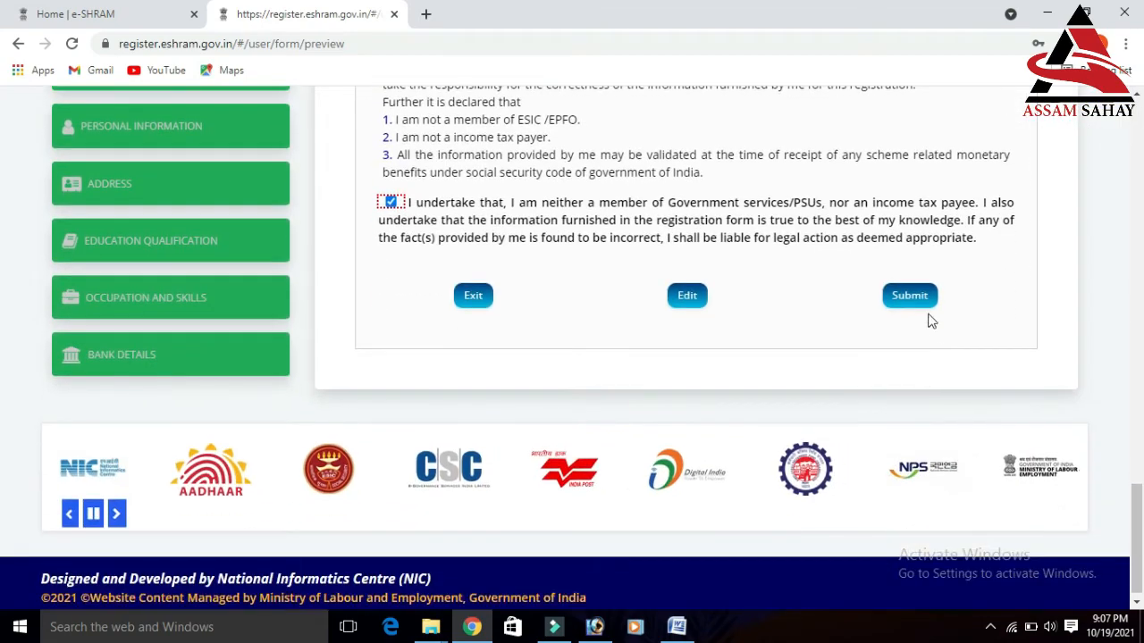
click(922, 306)
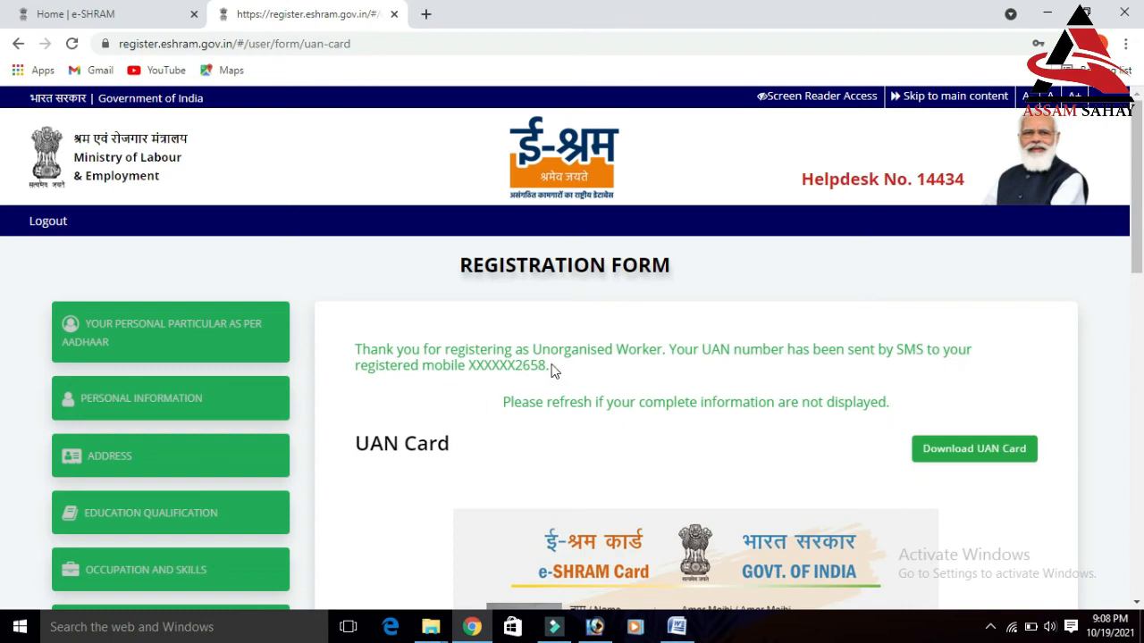
Step: Review both faces of the generated UAN card and download it as a PDF
scroll(625, 340, down, 3)
scroll(652, 333, down, 3)
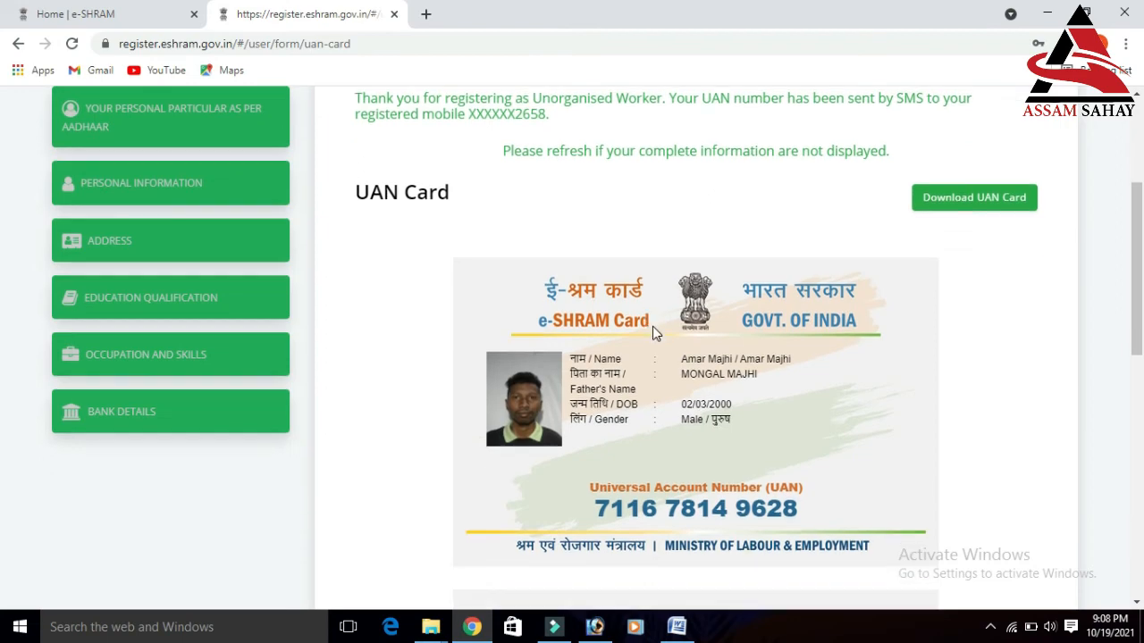
scroll(661, 331, up, 2)
scroll(706, 344, up, 2)
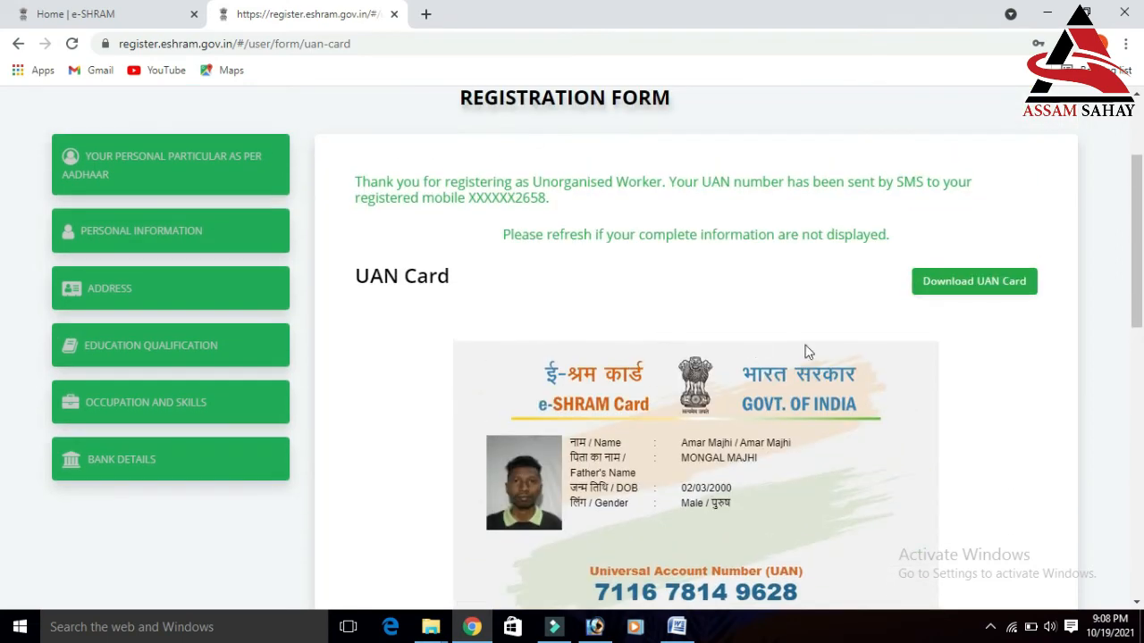
scroll(492, 406, down, 2)
scroll(568, 330, down, 2)
scroll(558, 323, up, 1)
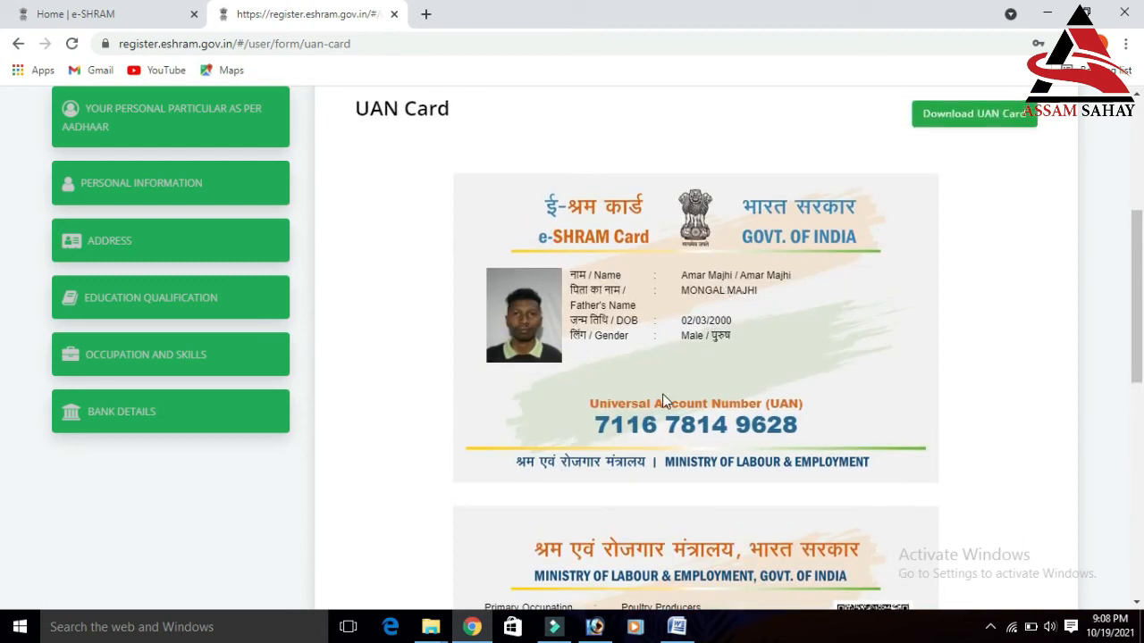
scroll(661, 404, down, 2)
scroll(633, 358, up, 2)
scroll(632, 352, up, 1)
scroll(742, 473, down, 2)
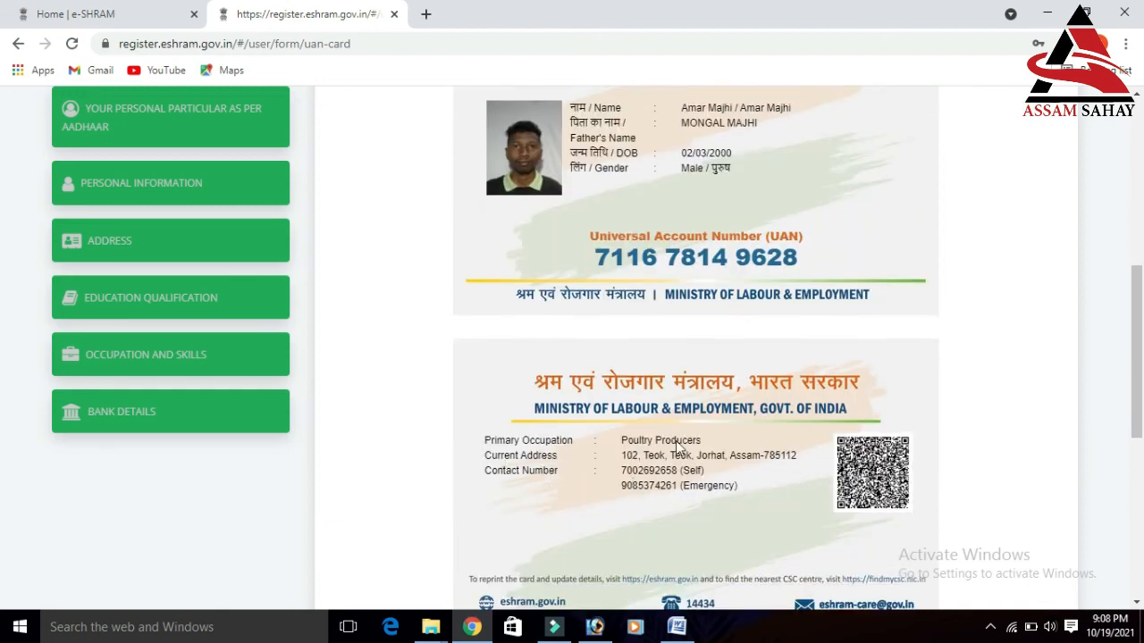
scroll(643, 477, down, 1)
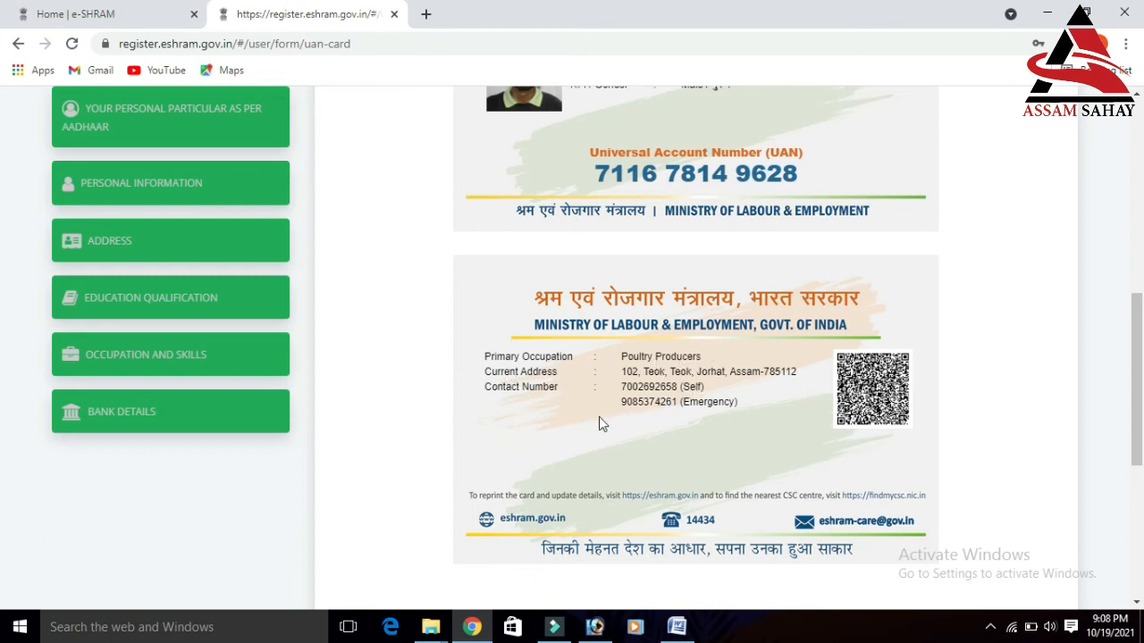
scroll(683, 416, down, 1)
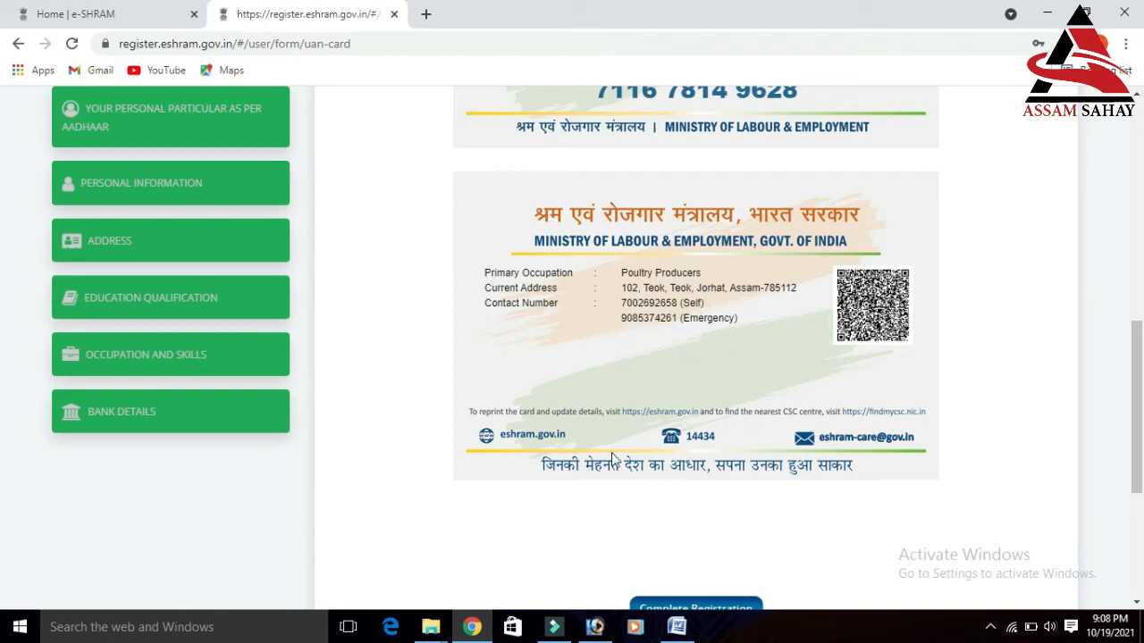
scroll(679, 407, up, 1)
scroll(679, 404, down, 4)
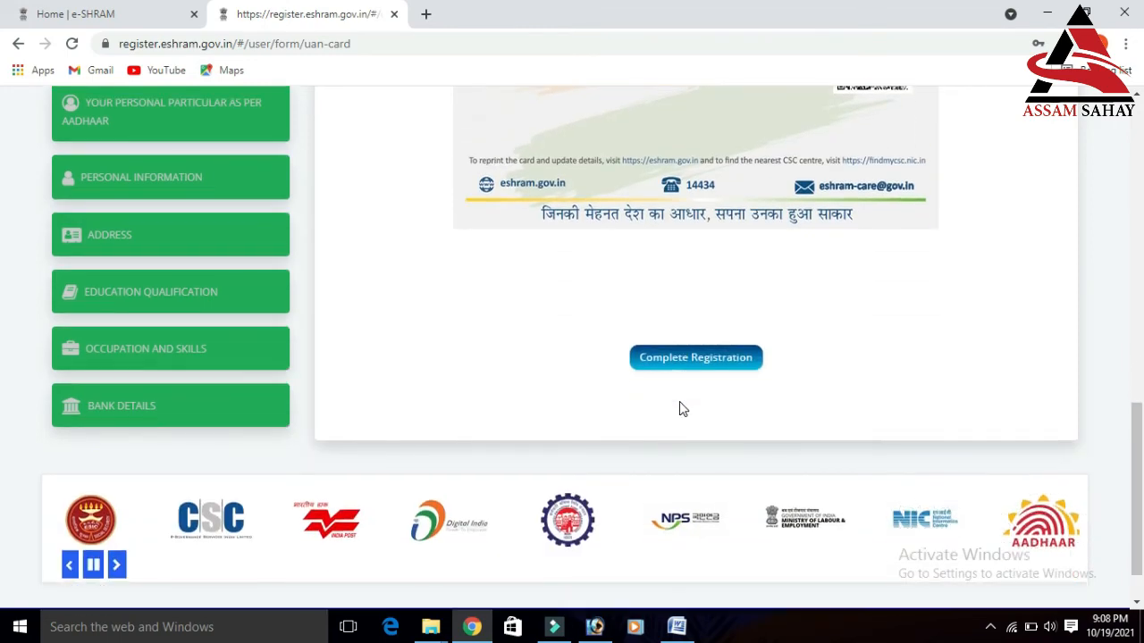
scroll(688, 362, up, 4)
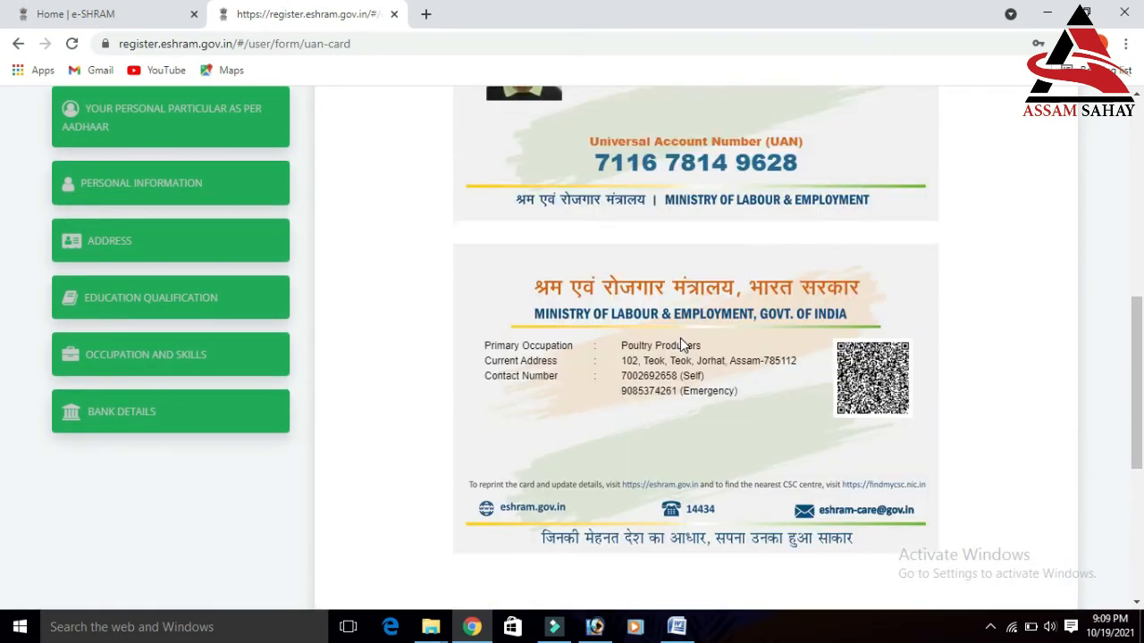
scroll(680, 339, up, 2)
scroll(680, 340, up, 1)
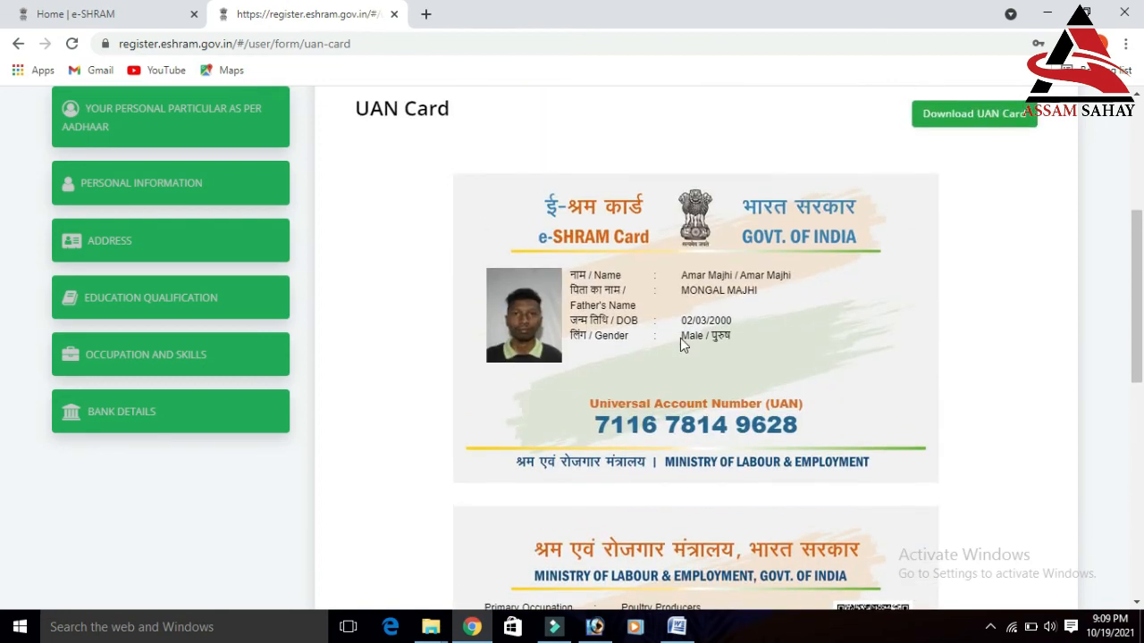
scroll(680, 344, up, 2)
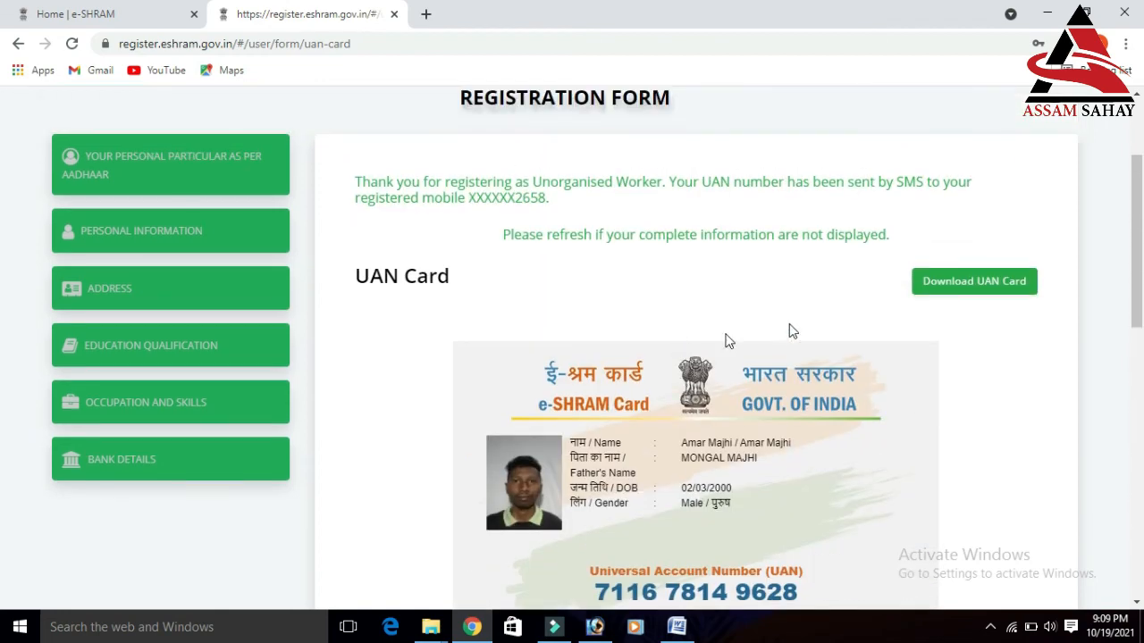
click(974, 288)
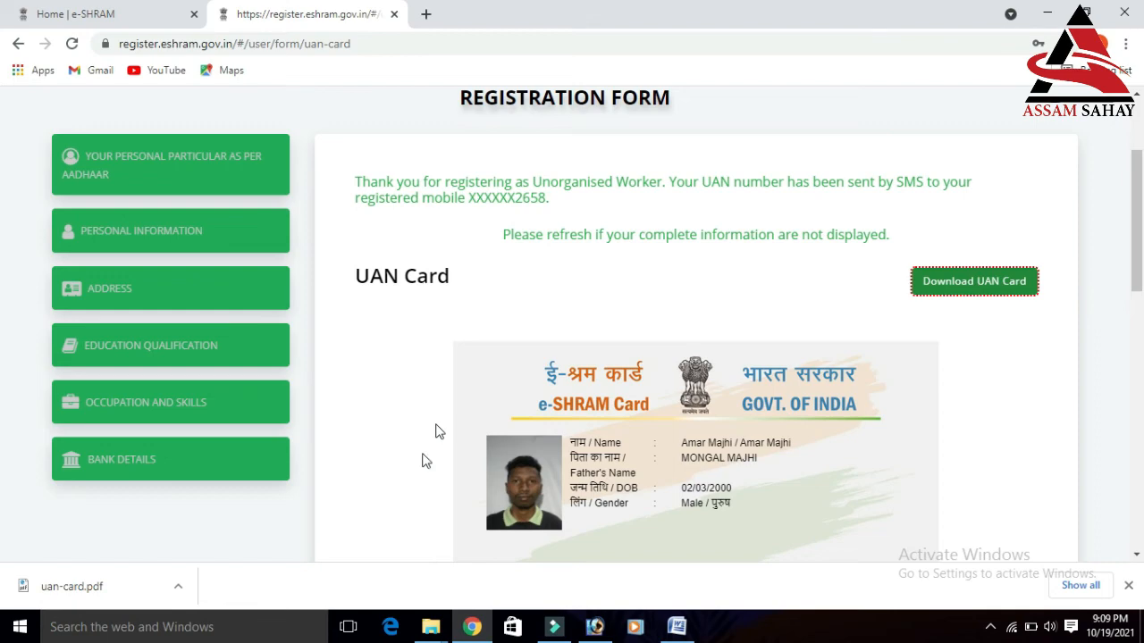
Step: Open the options menu for the downloaded uan-card.pdf in the download bar
scroll(549, 429, down, 2)
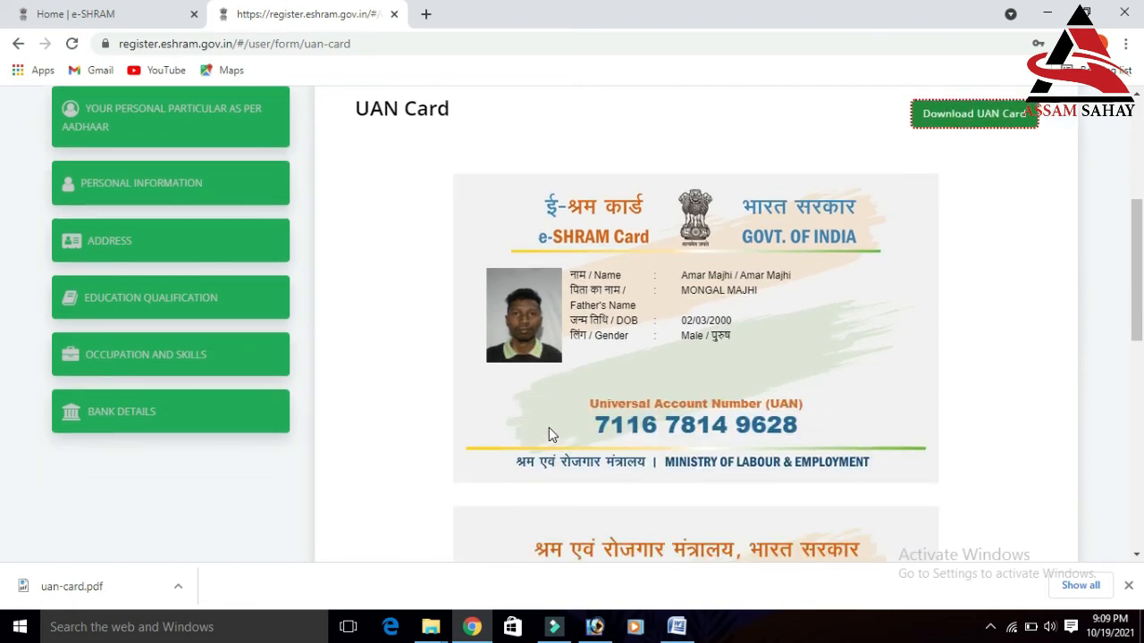
scroll(548, 428, down, 2)
scroll(549, 427, down, 1)
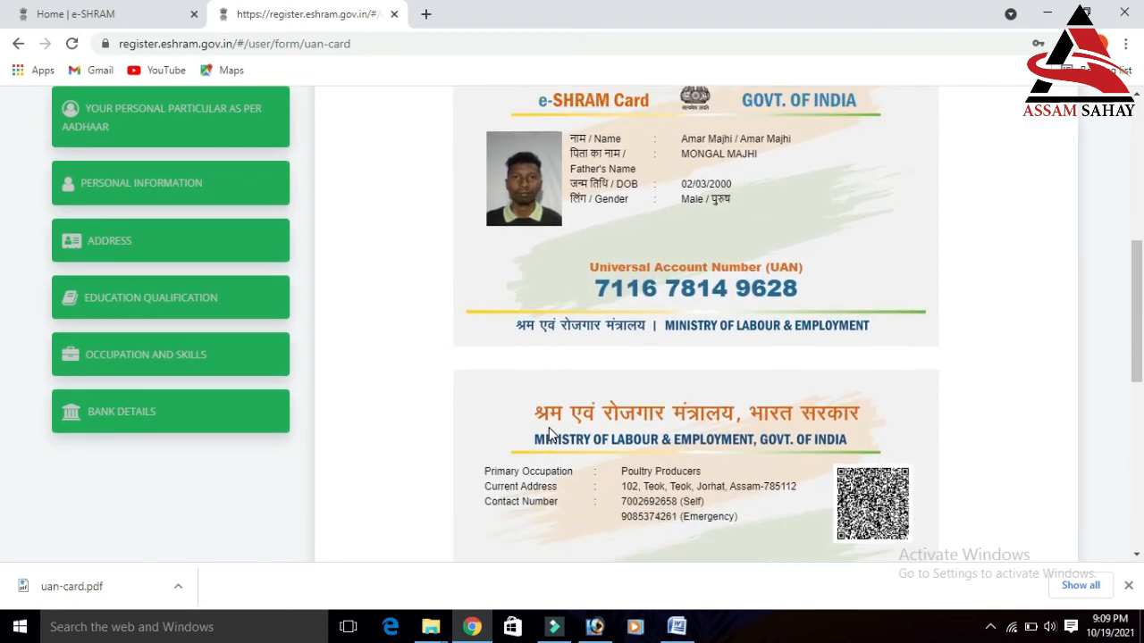
scroll(548, 434, up, 2)
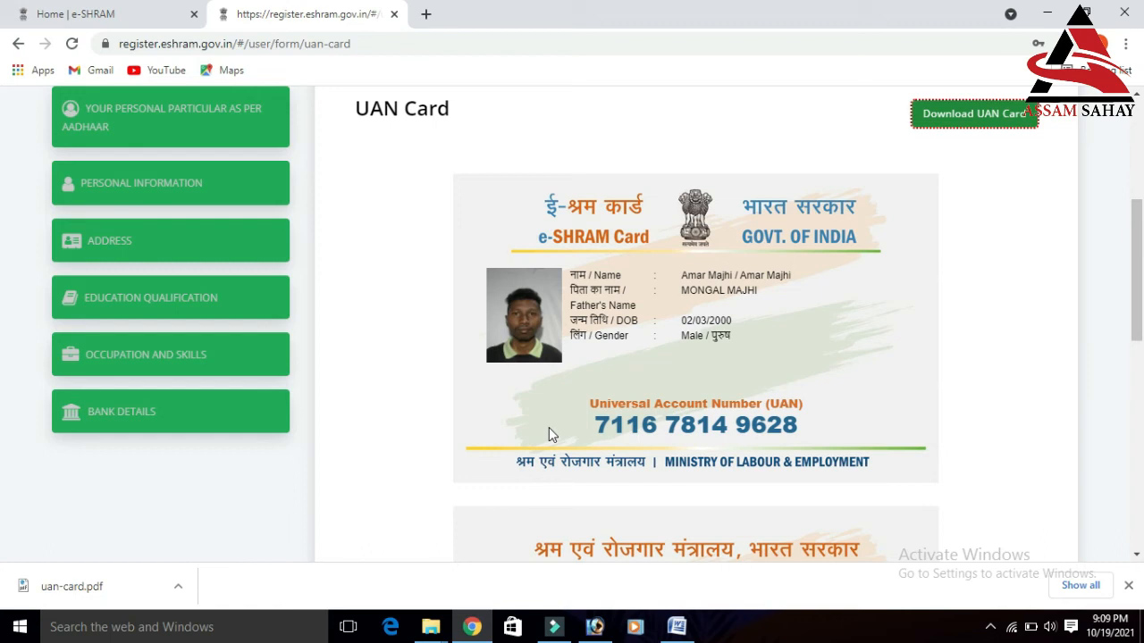
scroll(548, 427, down, 4)
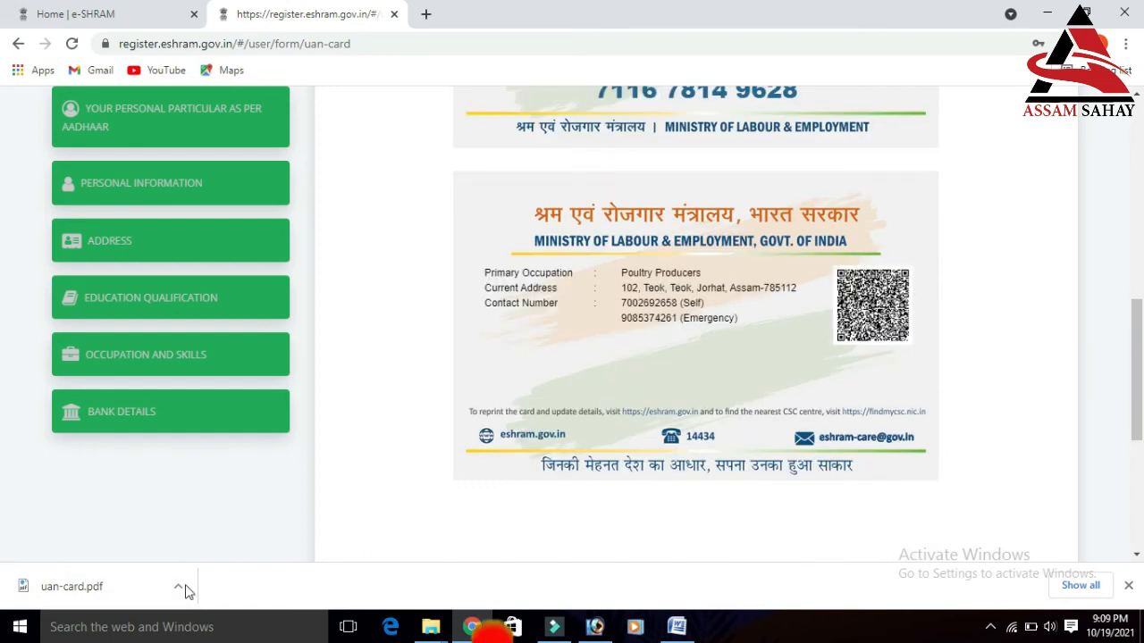
click(178, 586)
Step: View uan-card.pdf in a new PDF viewer tab, then return to the registration page
click(231, 461)
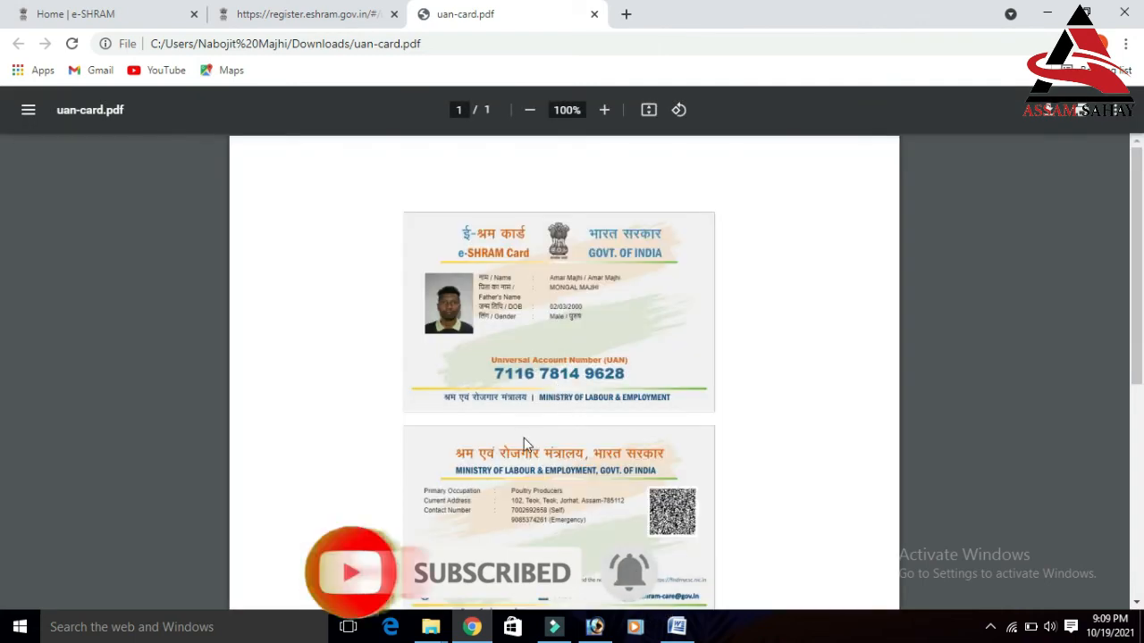
scroll(524, 445, down, 5)
scroll(526, 446, up, 5)
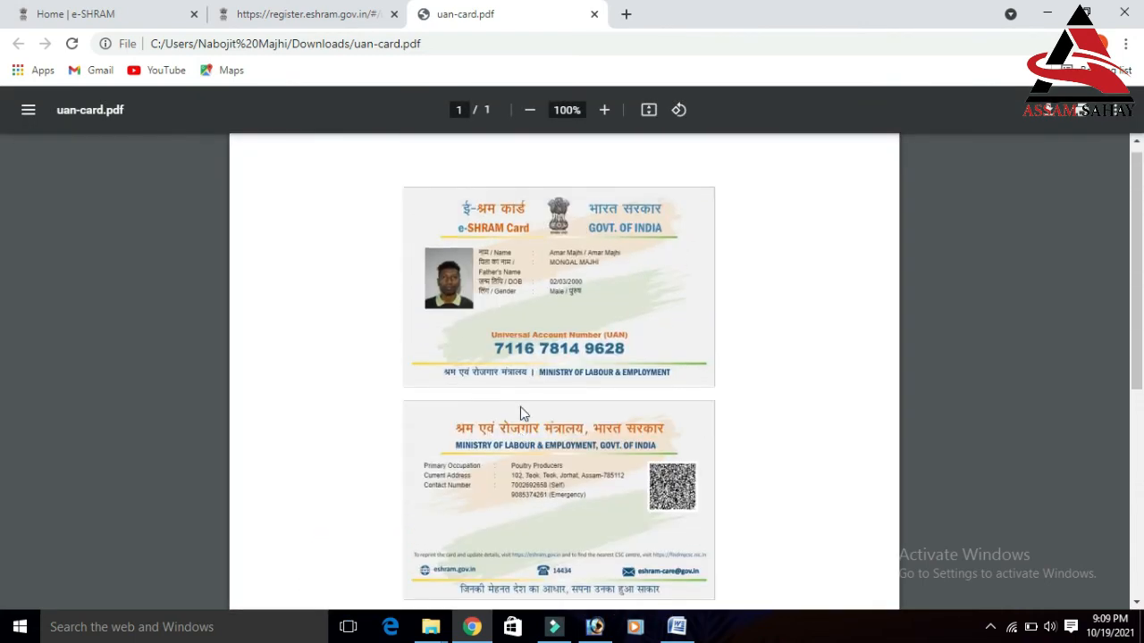
scroll(597, 370, down, 2)
scroll(597, 370, up, 3)
click(308, 13)
scroll(622, 341, up, 1)
scroll(625, 340, up, 10)
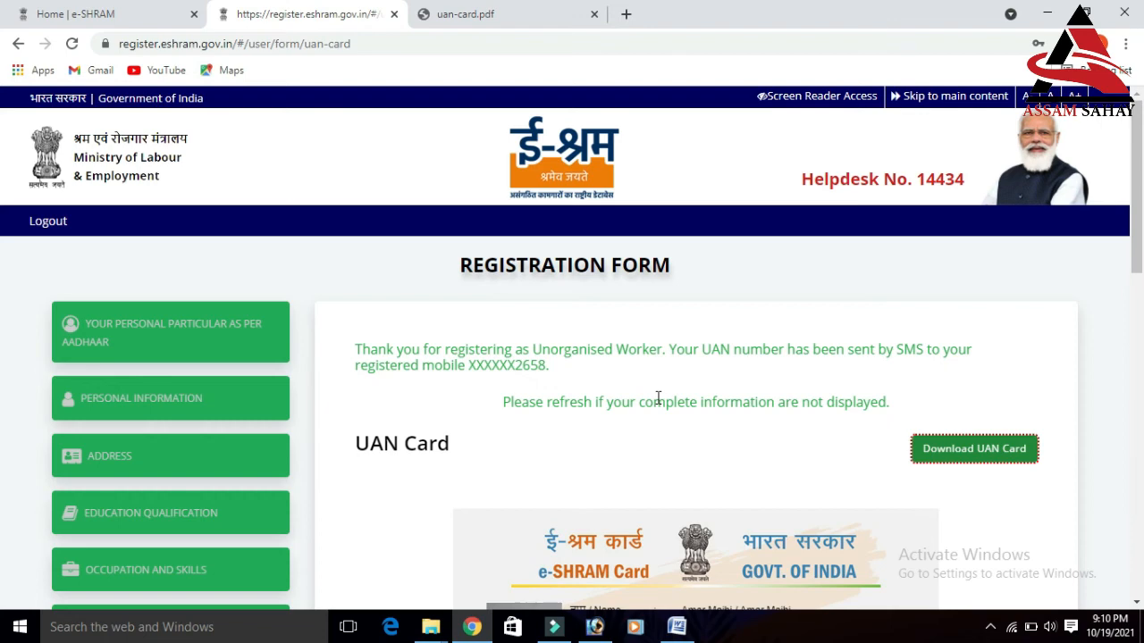
scroll(656, 400, down, 1)
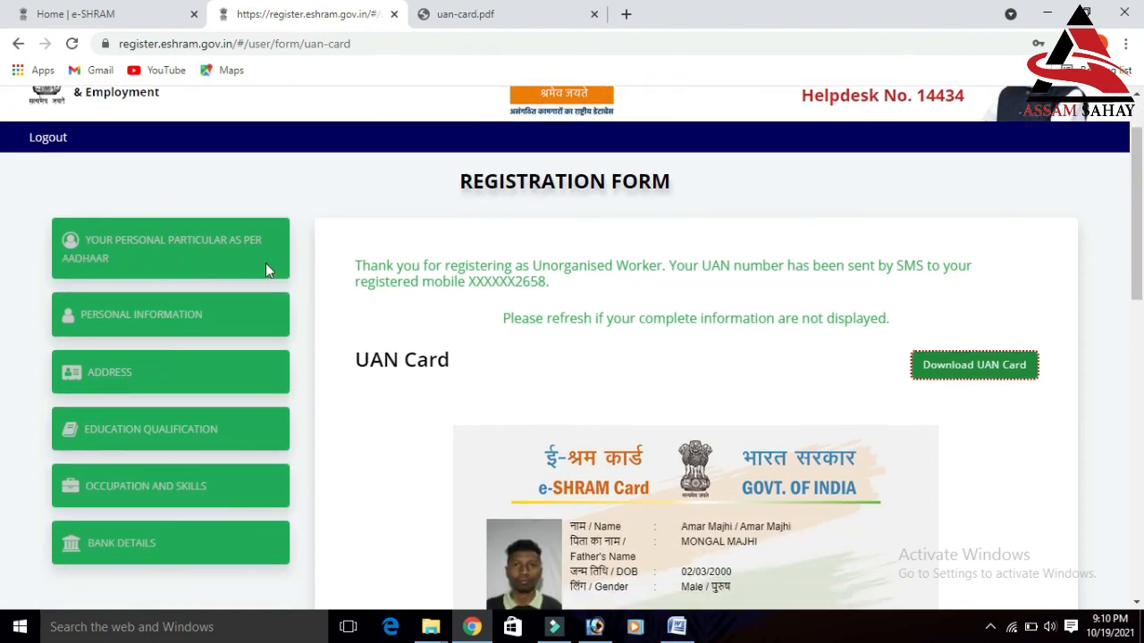
scroll(265, 262, down, 1)
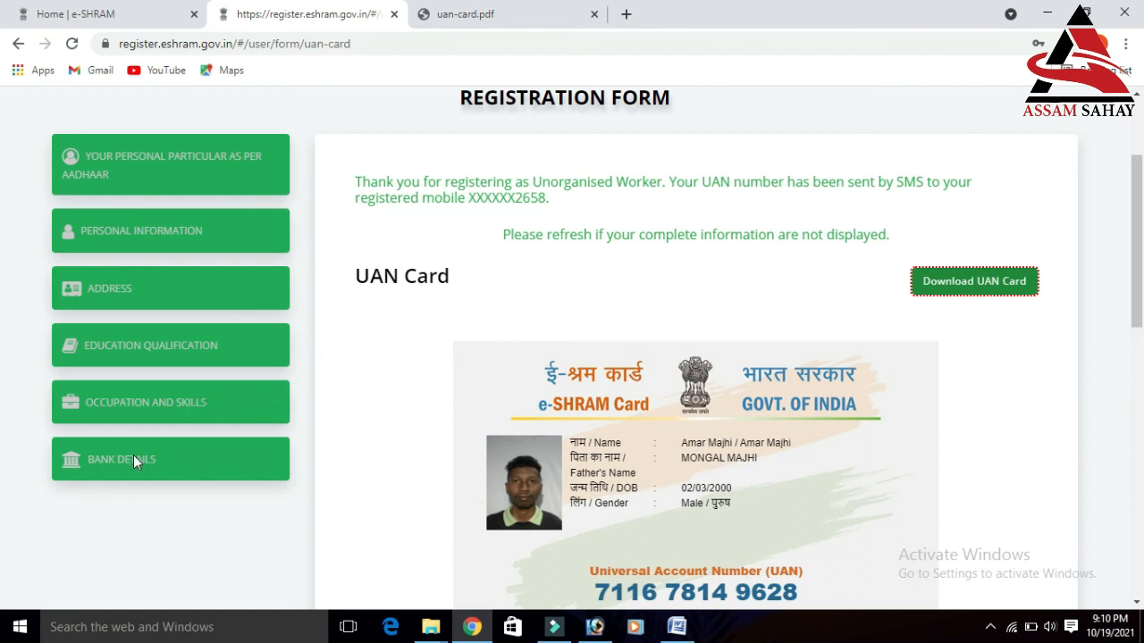
scroll(195, 447, down, 5)
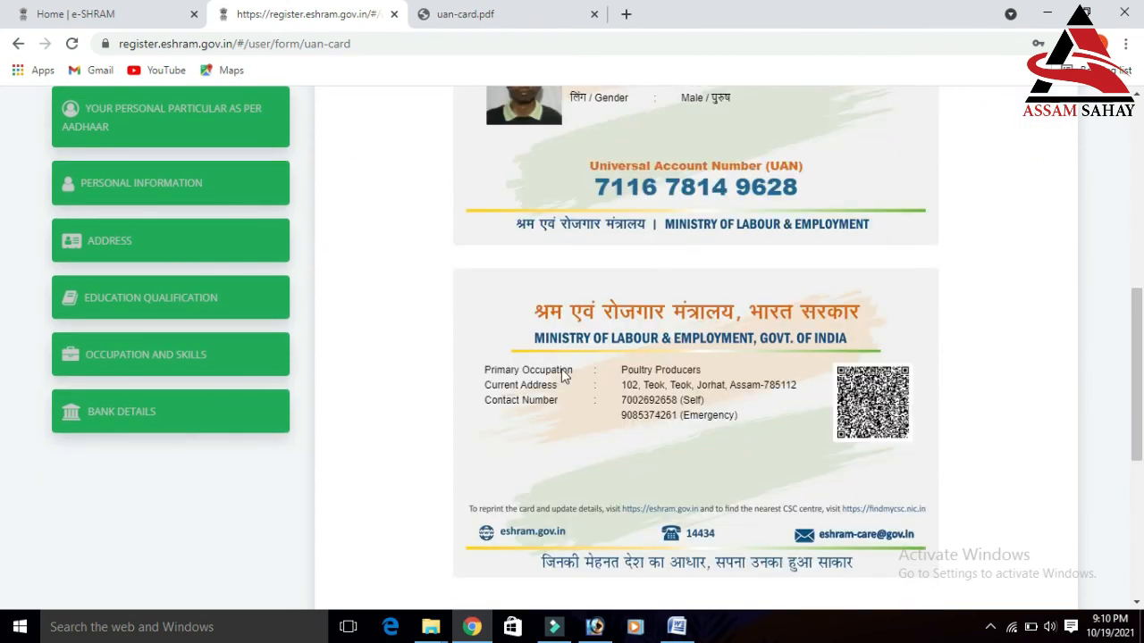
scroll(563, 369, down, 2)
scroll(563, 369, up, 8)
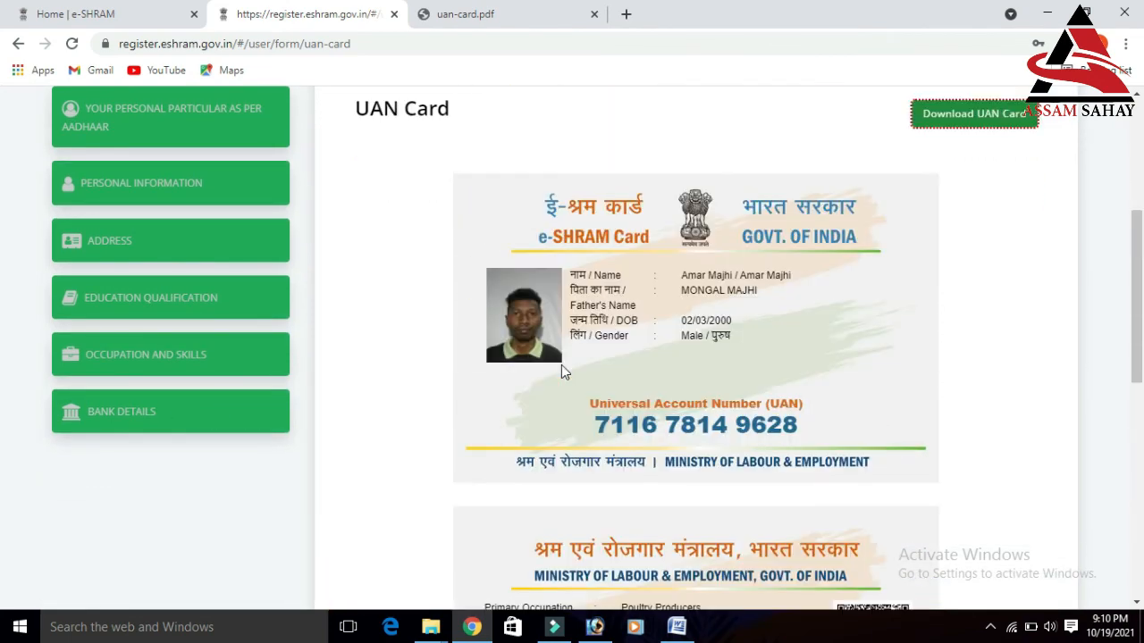
scroll(739, 288, down, 4)
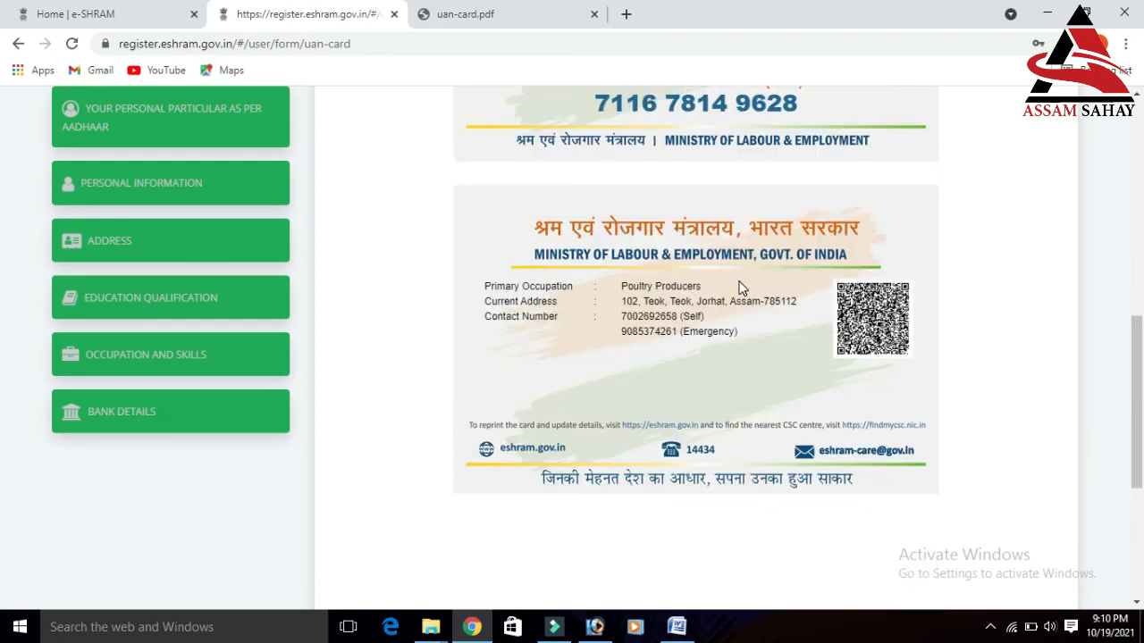
scroll(740, 288, down, 4)
scroll(739, 287, up, 3)
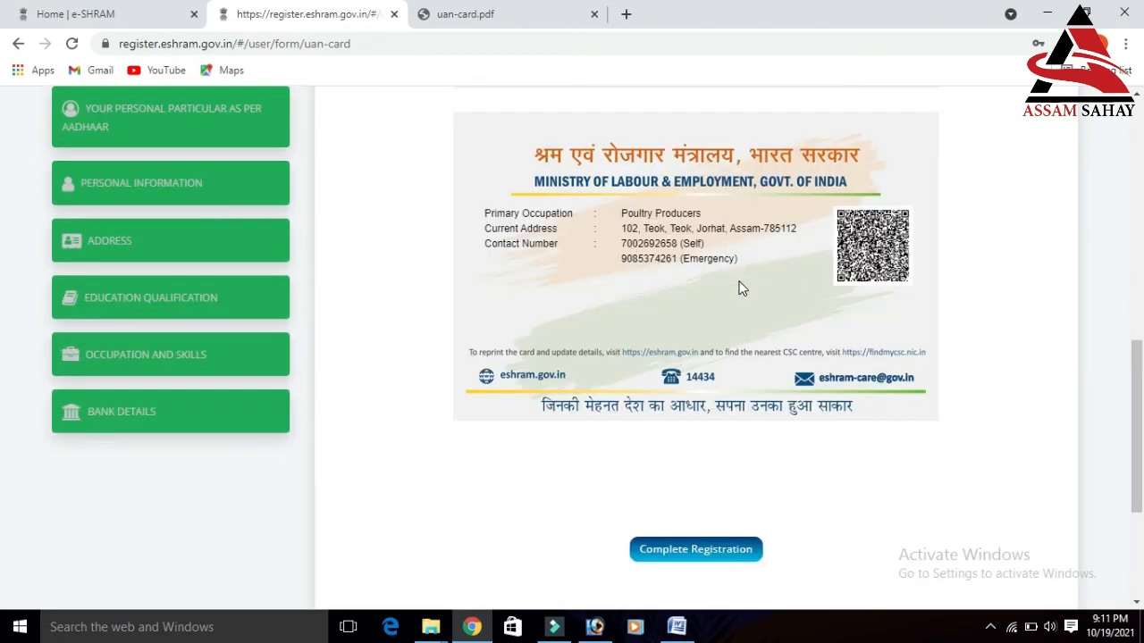